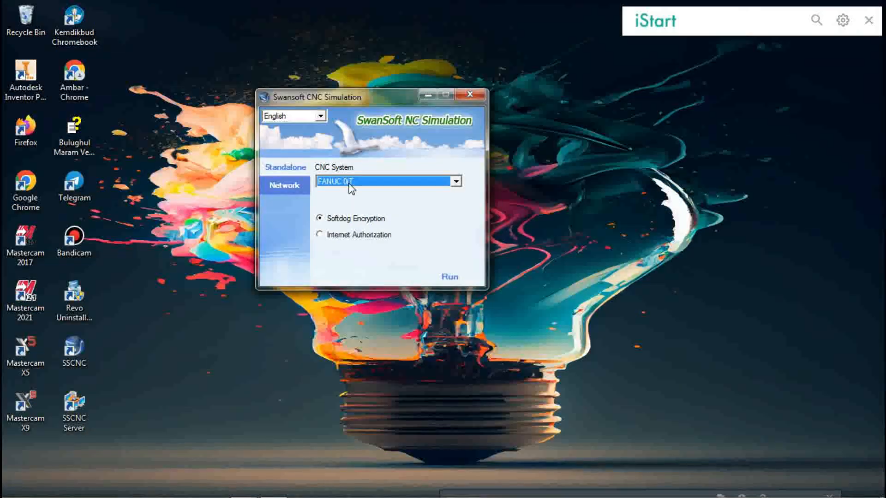
- Run the FANUC 0iT system in network mode, then release the emergency stop and the program protection lock
{"action": "left_click", "coordinate": [449, 277]}
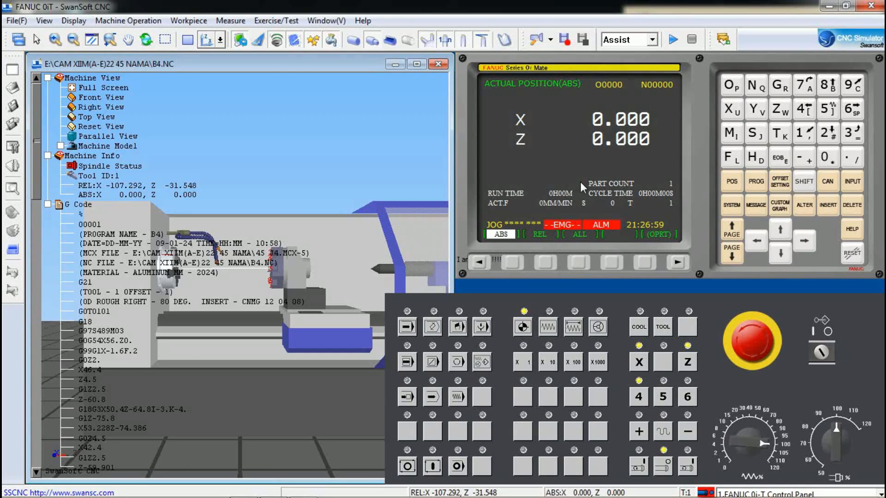
{"action": "left_click", "coordinate": [767, 353]}
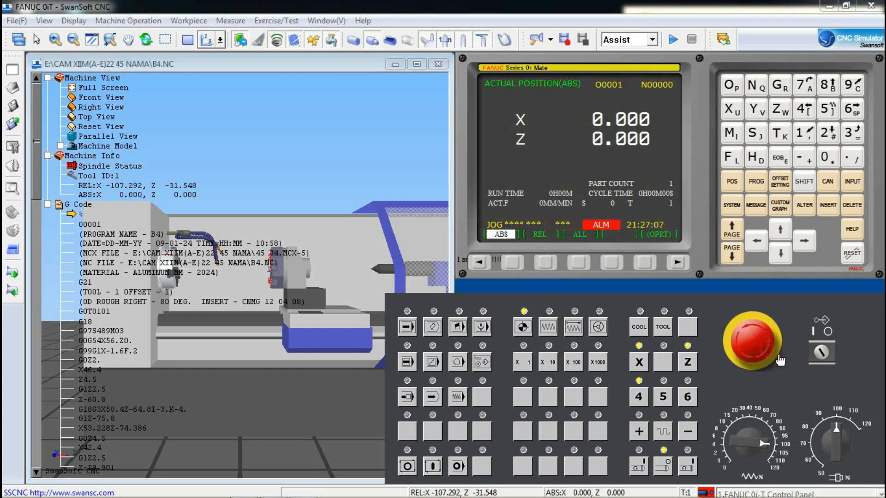
{"action": "left_click", "coordinate": [823, 355]}
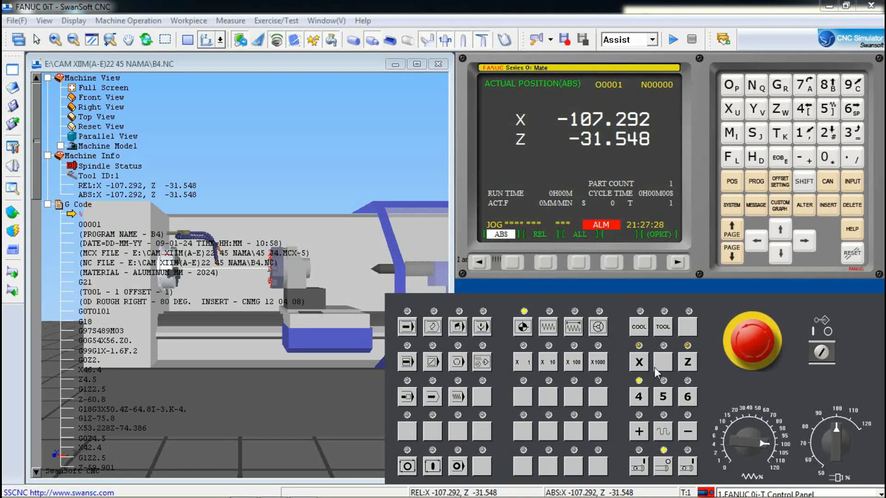
- Return the X and Z axes to the reference point and replace the loaded program with an empty NC code
{"action": "left_click", "coordinate": [638, 365]}
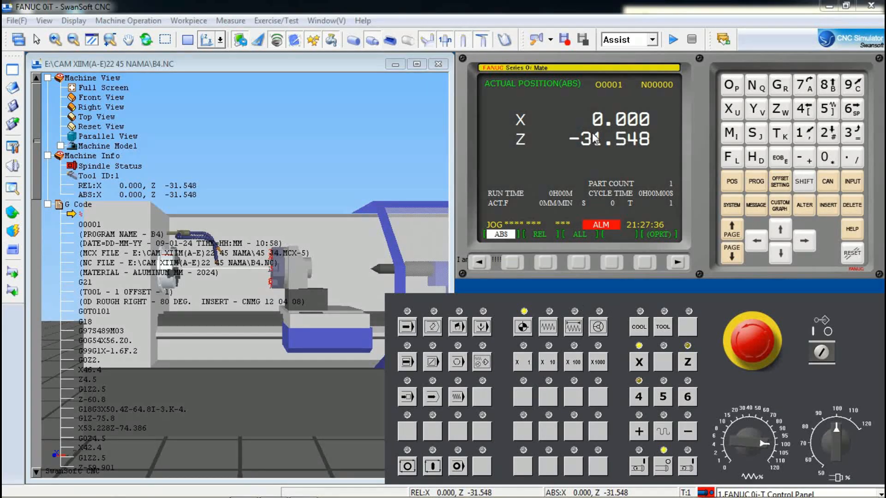
{"action": "left_click", "coordinate": [688, 363]}
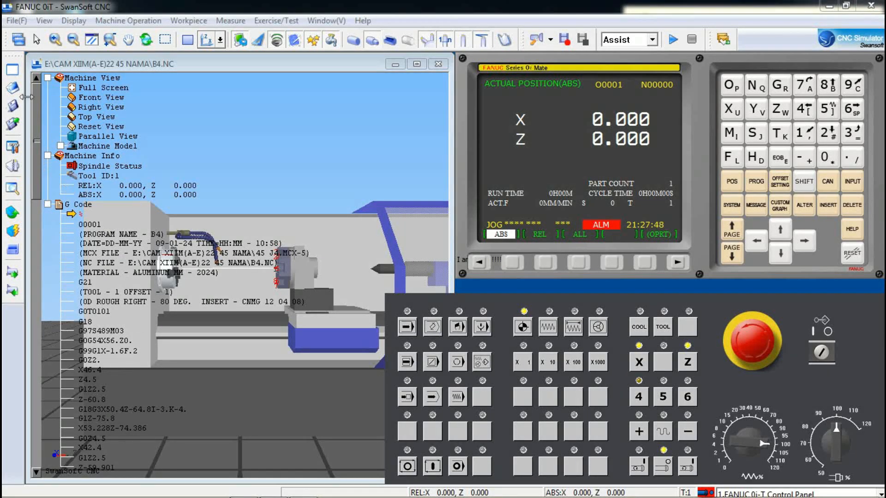
{"action": "left_click", "coordinate": [14, 23]}
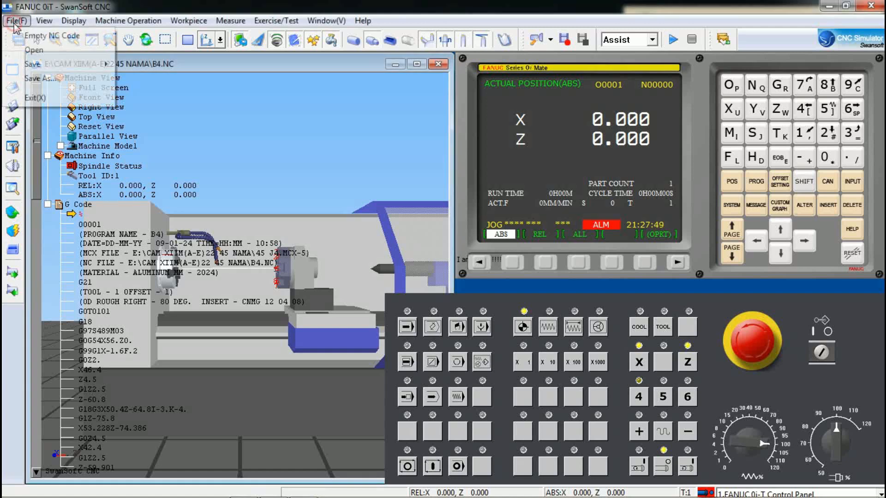
{"action": "left_click", "coordinate": [49, 37]}
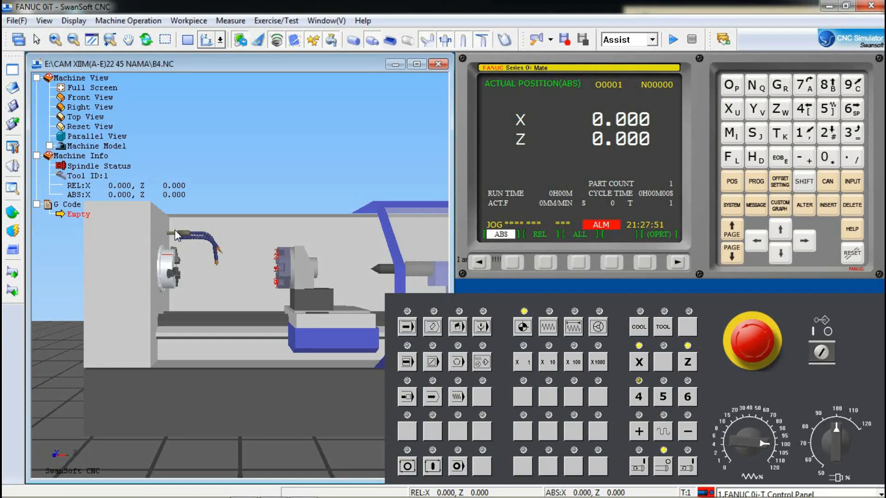
- Switch the lathe display to the 2D view and shift the machine operation panel clear of the chuck and work area
{"action": "left_click", "coordinate": [44, 21]}
{"action": "left_click", "coordinate": [85, 137]}
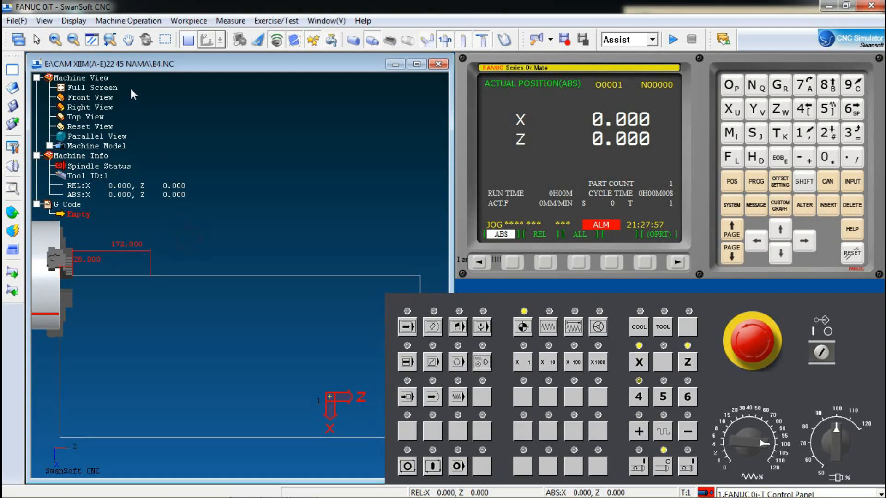
{"action": "left_click", "coordinate": [128, 39]}
{"action": "left_click_drag", "start_coordinate": [143, 218], "coordinate": [179, 219]}
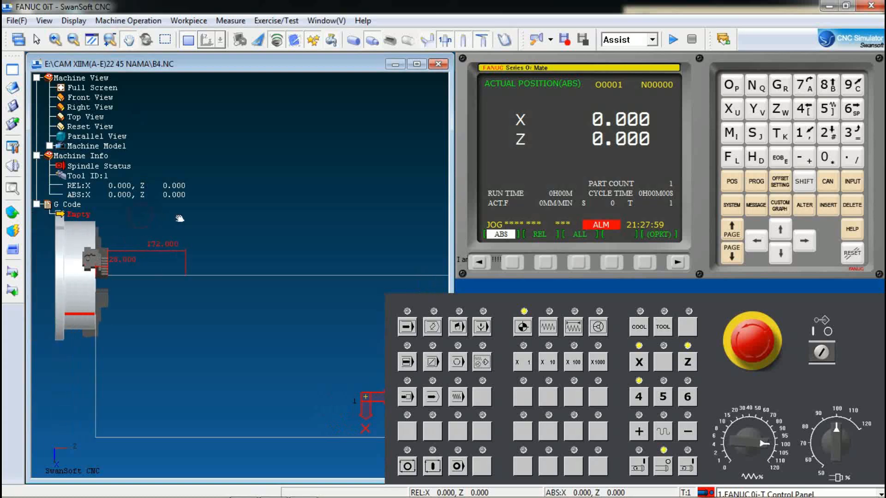
{"action": "scroll", "coordinate": [182, 277], "scroll_direction": "down", "scroll_amount": 3}
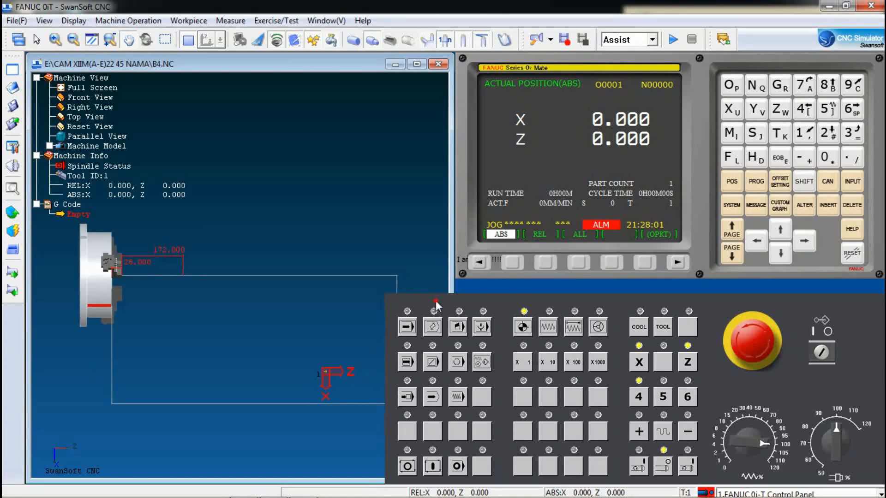
{"action": "left_click_drag", "start_coordinate": [435, 300], "coordinate": [494, 291]}
{"action": "left_click_drag", "start_coordinate": [150, 281], "coordinate": [147, 304]}
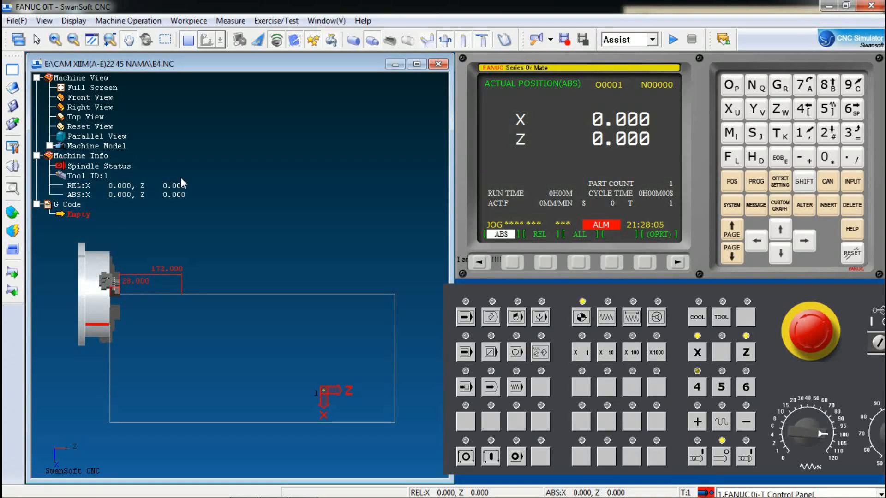
- Set the stock to the predefined workpiece with length 120 and diameter 53, replacing the current workpiece
{"action": "left_click", "coordinate": [195, 23]}
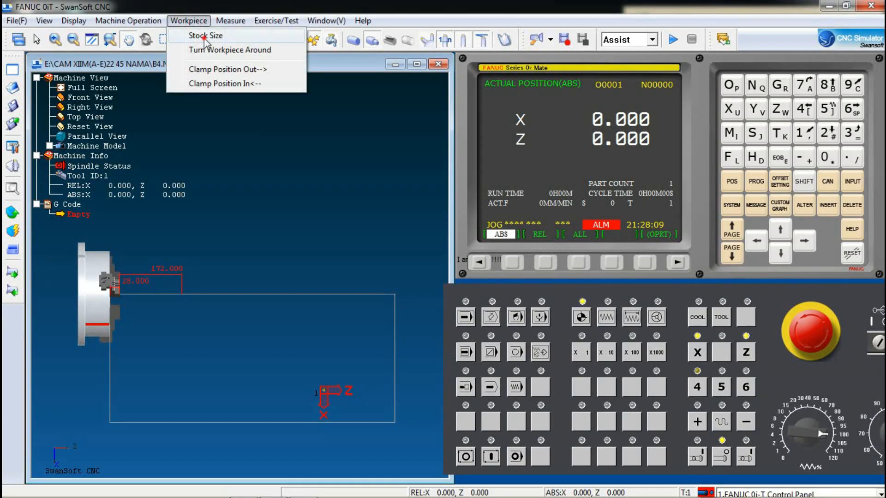
{"action": "left_click", "coordinate": [204, 37]}
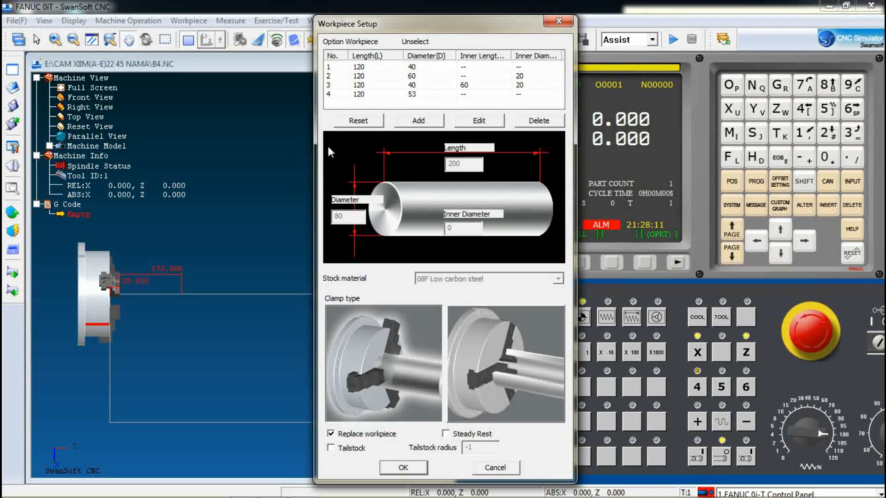
{"action": "left_click", "coordinate": [361, 95]}
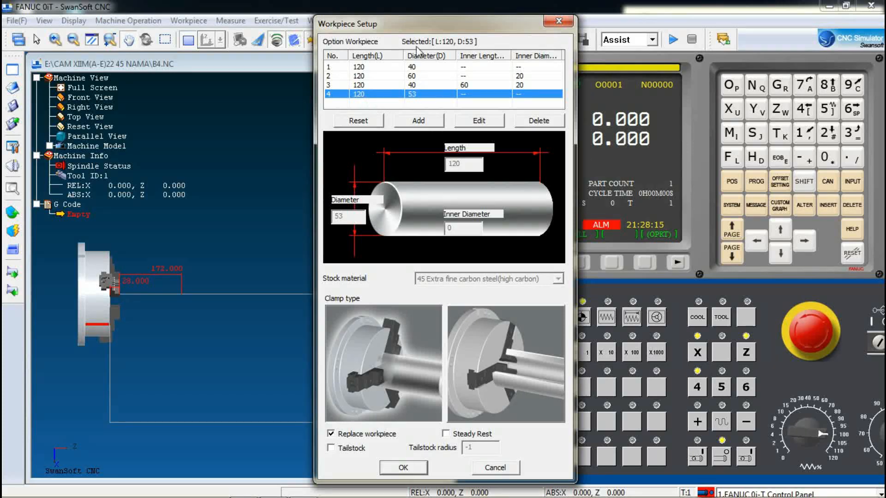
{"action": "left_click", "coordinate": [420, 471]}
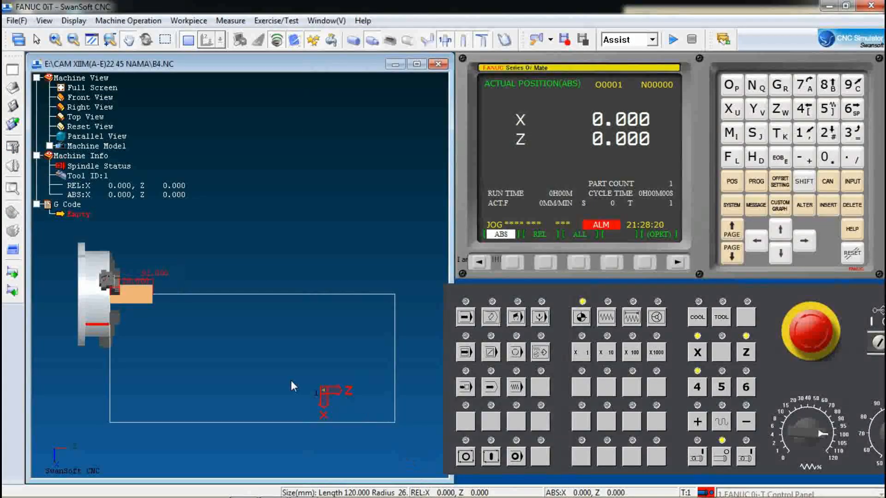
- Move the workpiece's clamp position 8 mm outward so that 100 mm of stock protrudes from the chuck jaws
{"action": "scroll", "coordinate": [149, 298], "scroll_direction": "up", "scroll_amount": 5}
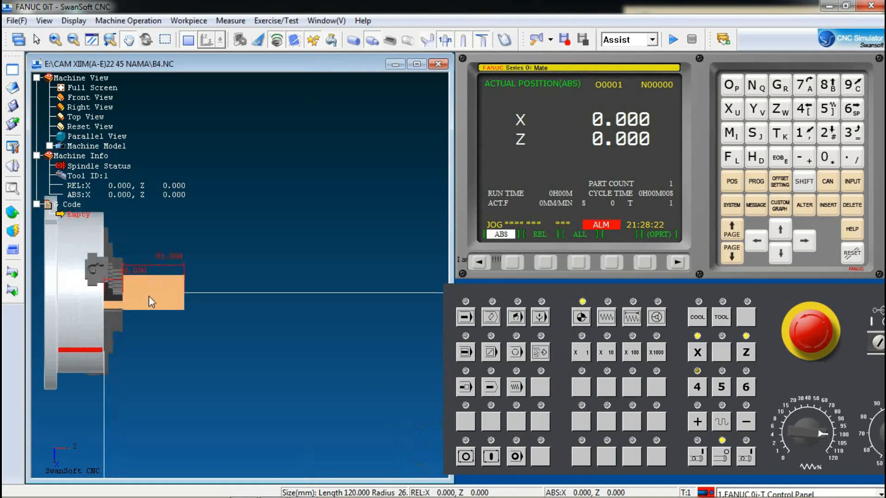
{"action": "scroll", "coordinate": [163, 286], "scroll_direction": "up", "scroll_amount": 5}
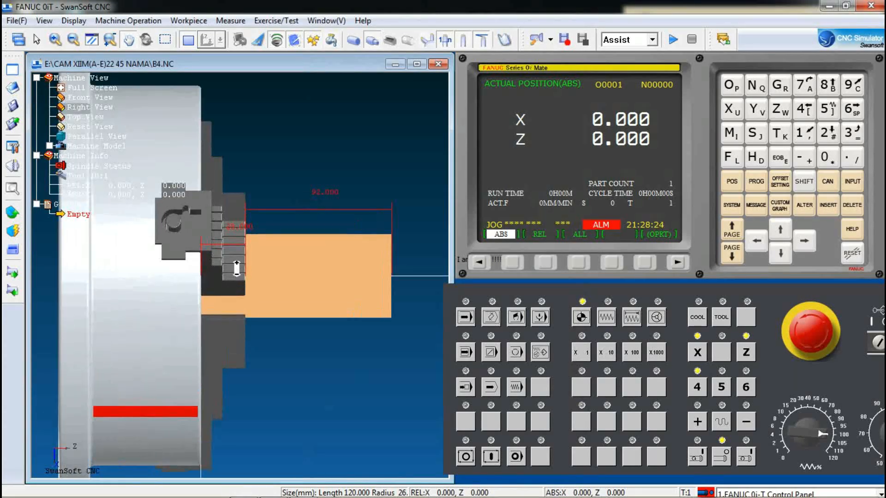
{"action": "scroll", "coordinate": [251, 270], "scroll_direction": "down", "scroll_amount": 3}
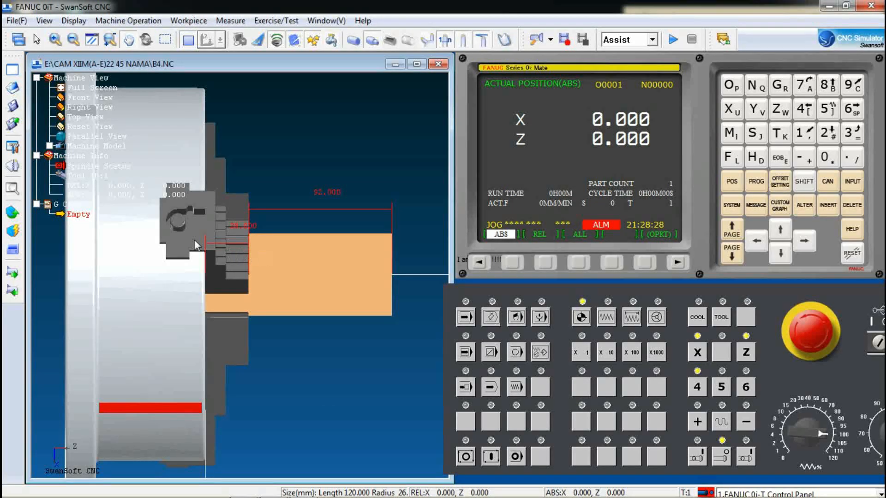
{"action": "left_click", "coordinate": [188, 21]}
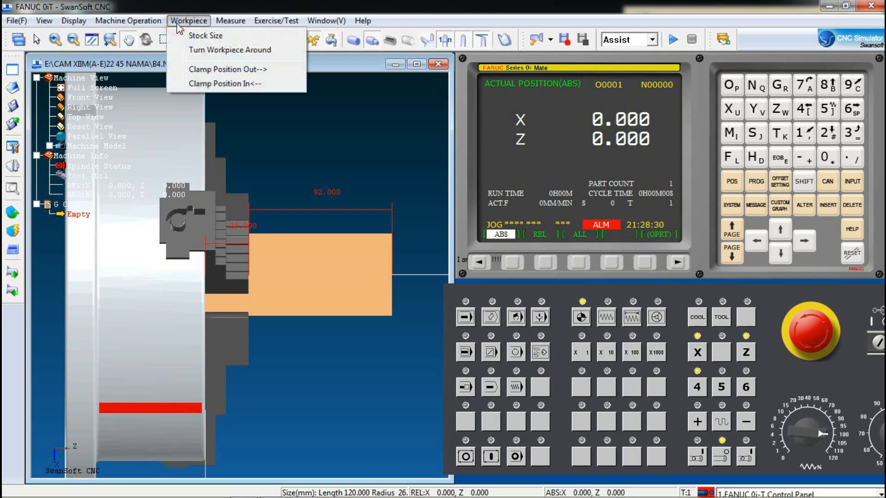
{"action": "left_click", "coordinate": [251, 70]}
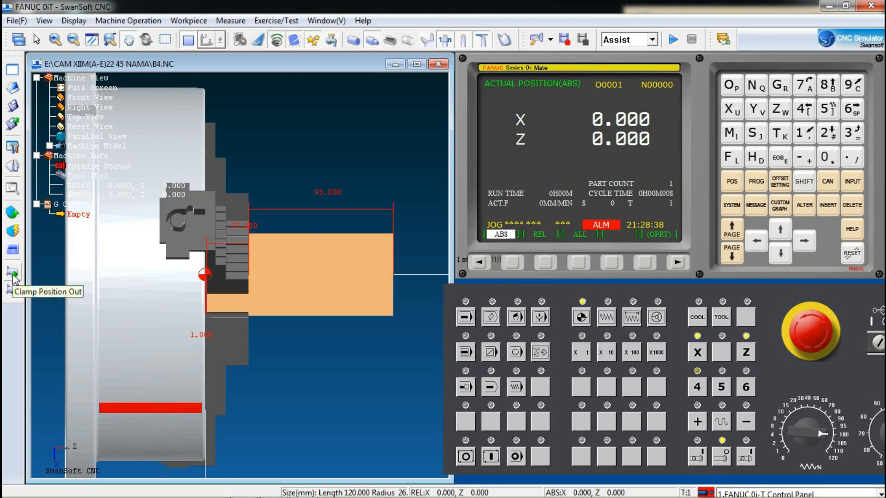
{"action": "left_click", "coordinate": [12, 275]}
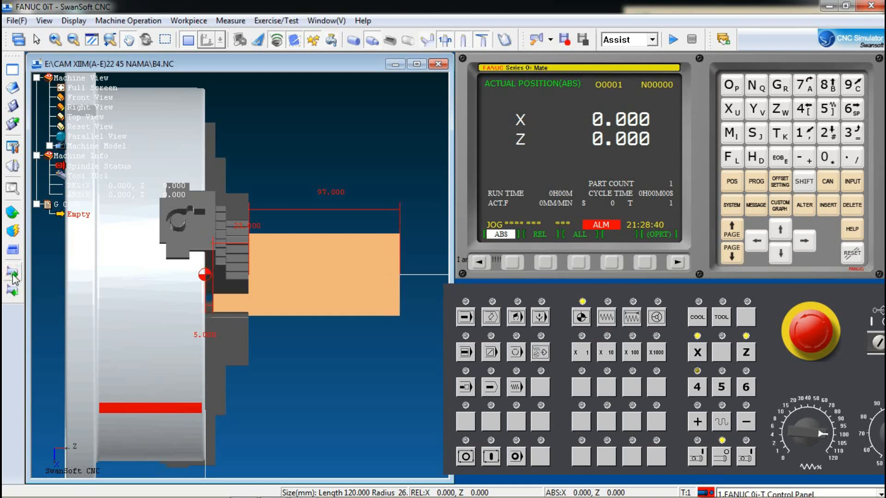
{"action": "left_click", "coordinate": [13, 275]}
{"action": "left_click", "coordinate": [13, 275]}
{"action": "left_click", "coordinate": [13, 275]}
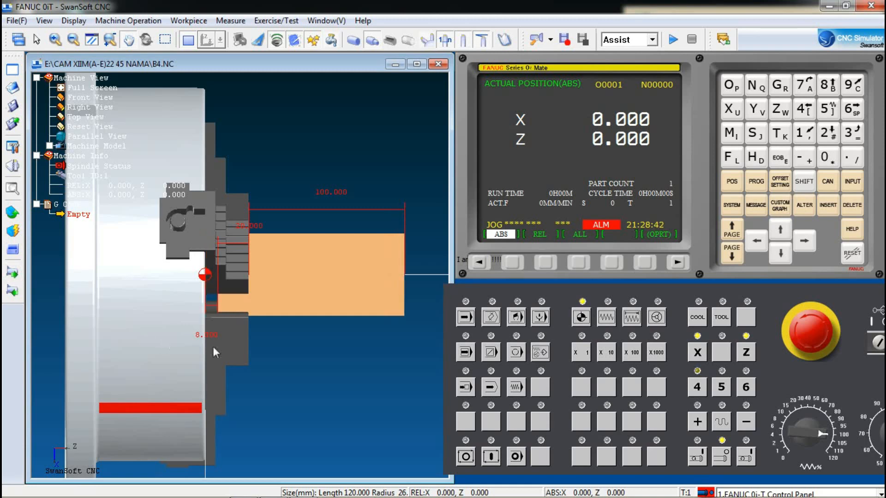
{"action": "scroll", "coordinate": [240, 291], "scroll_direction": "up", "scroll_amount": 3}
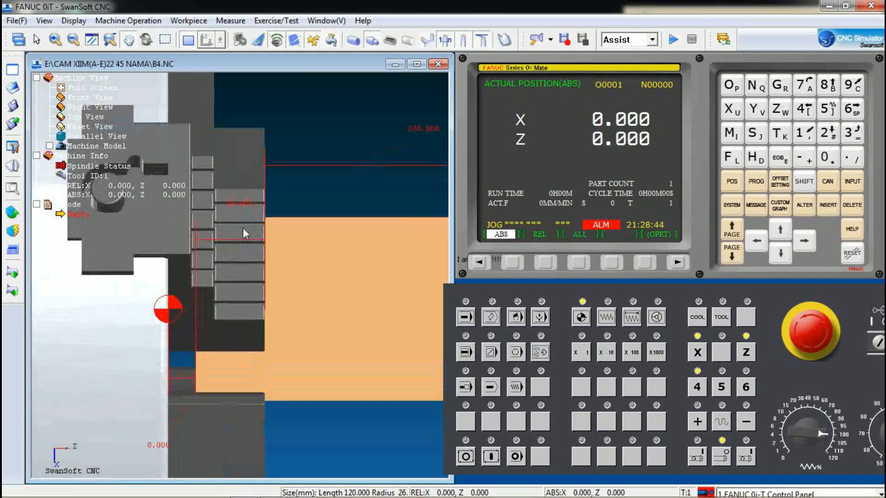
{"action": "scroll", "coordinate": [244, 235], "scroll_direction": "down", "scroll_amount": 3}
{"action": "scroll", "coordinate": [278, 274], "scroll_direction": "down", "scroll_amount": 2}
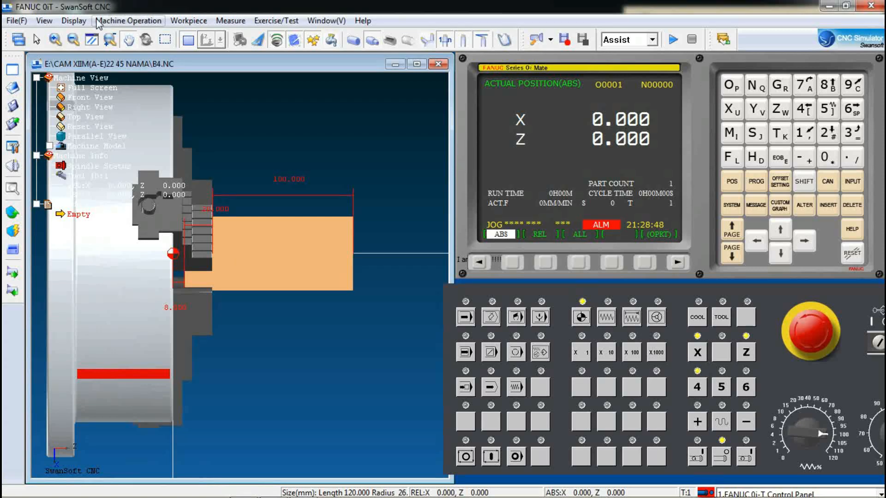
{"action": "scroll", "coordinate": [348, 272], "scroll_direction": "down", "scroll_amount": 4}
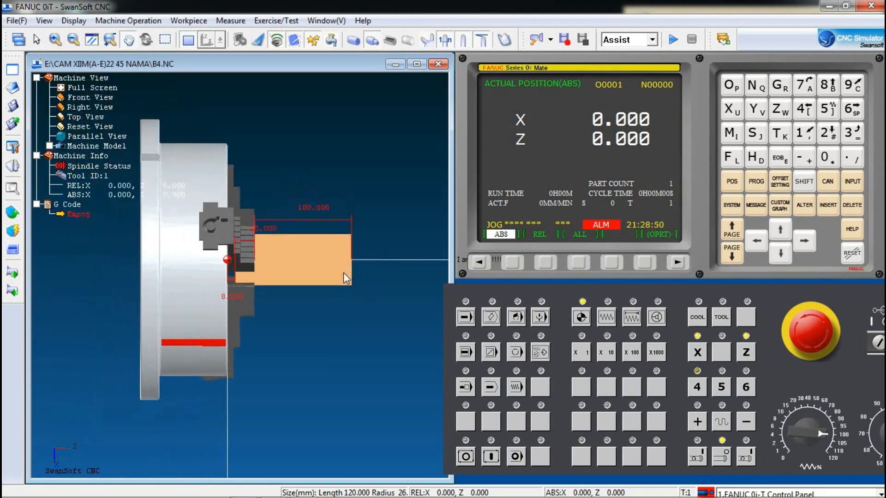
{"action": "scroll", "coordinate": [305, 257], "scroll_direction": "up", "scroll_amount": 3}
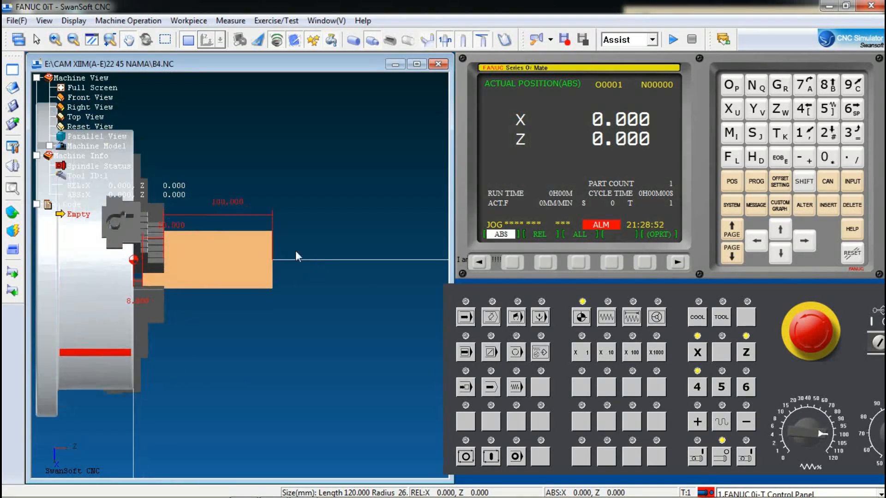
- In tool management, edit external turning tool 001 to use a 75° CNMG insert made of high-speed steel
{"action": "left_click", "coordinate": [146, 21]}
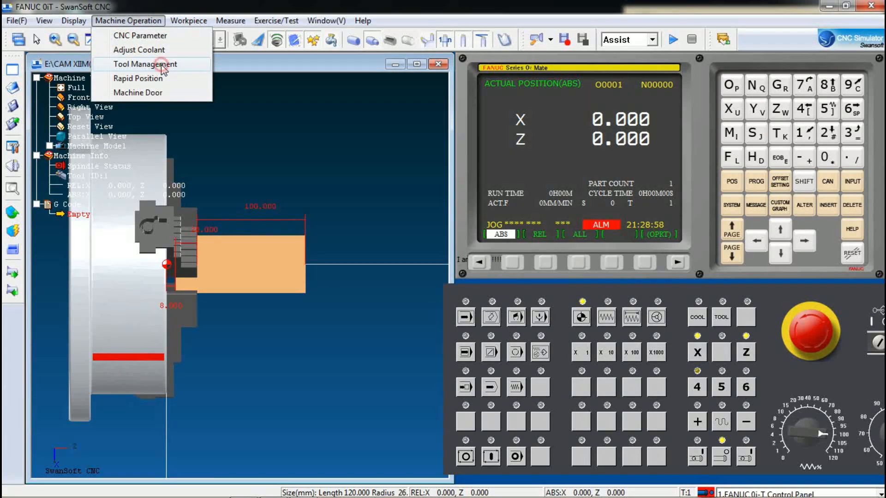
{"action": "left_click", "coordinate": [159, 65]}
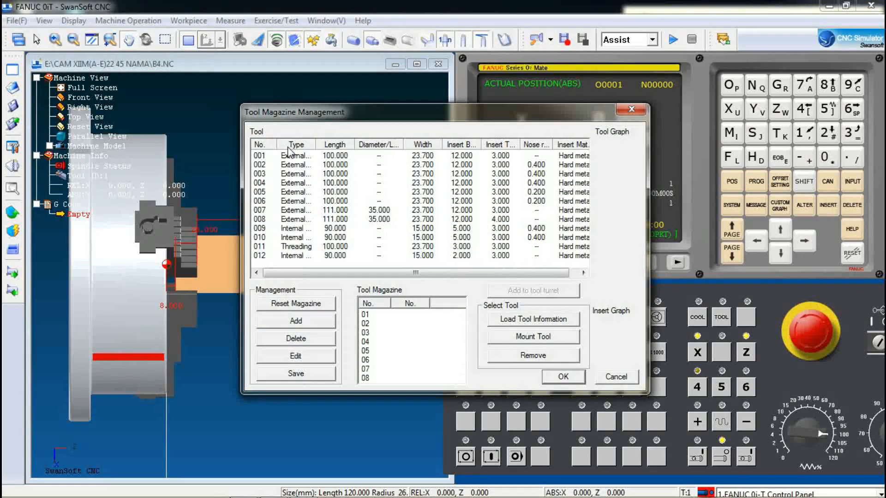
{"action": "left_click", "coordinate": [327, 155]}
{"action": "left_click", "coordinate": [328, 165]}
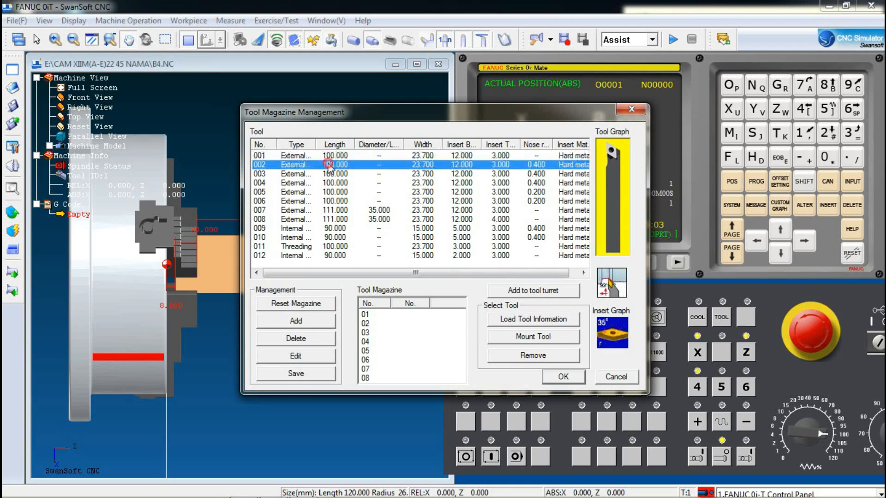
{"action": "left_click", "coordinate": [327, 156]}
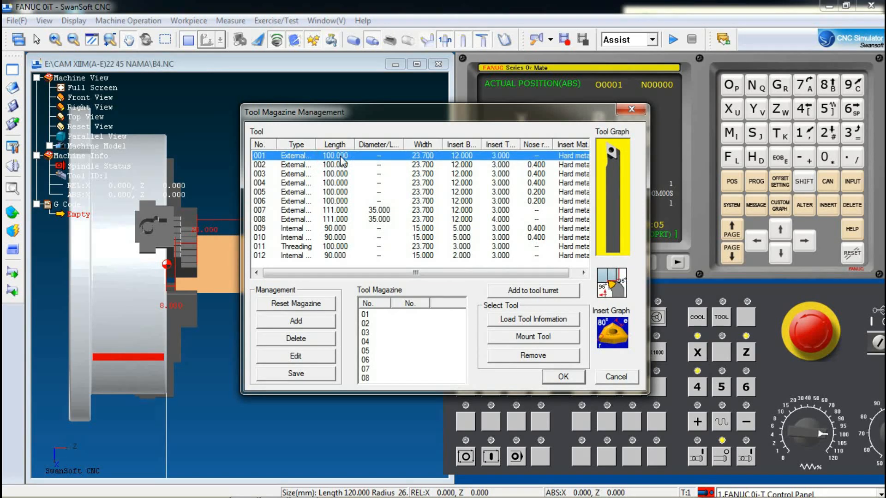
{"action": "double_click", "coordinate": [340, 157]}
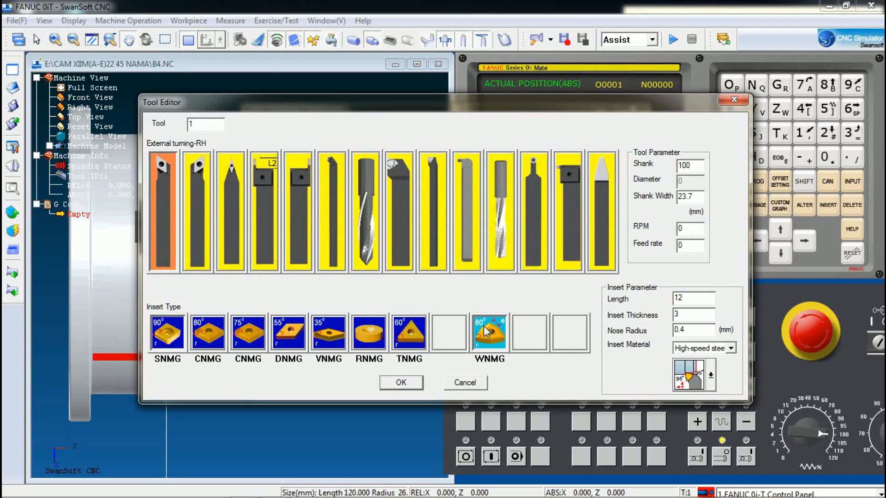
{"action": "left_click", "coordinate": [249, 340]}
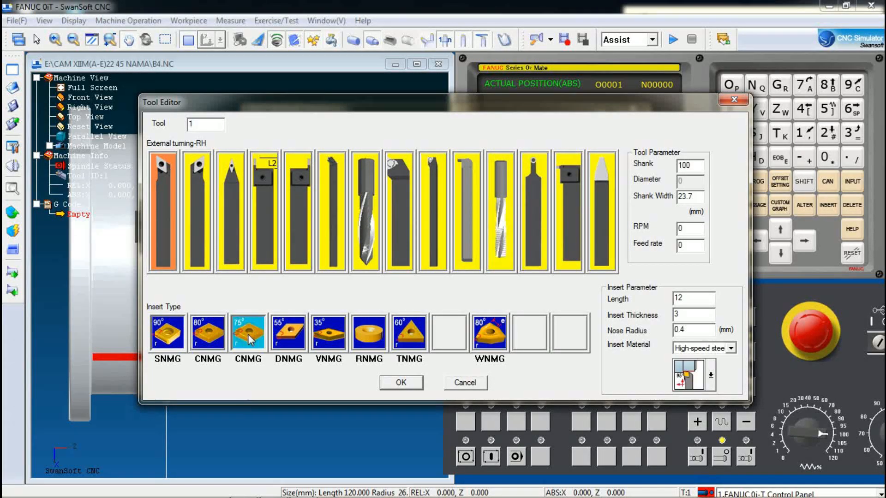
{"action": "left_click", "coordinate": [401, 383]}
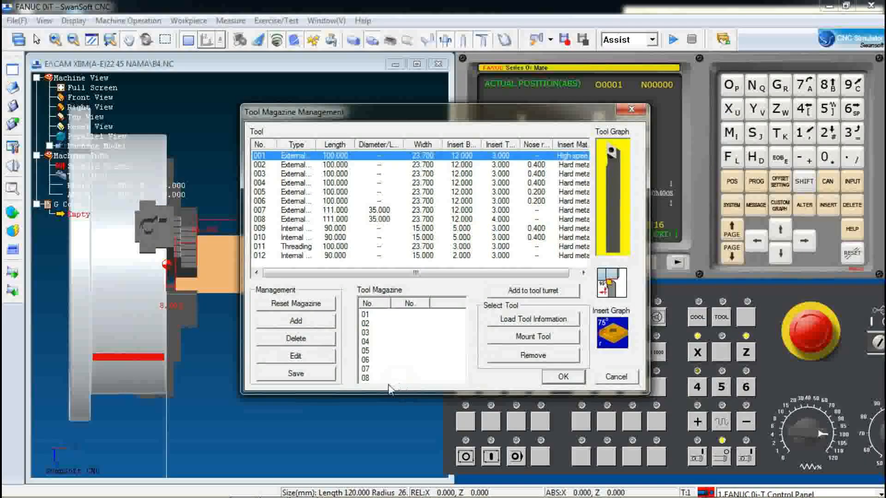
- Edit external turning tool 002 to use a 35° VNMG insert made of high-speed steel
{"action": "double_click", "coordinate": [314, 166]}
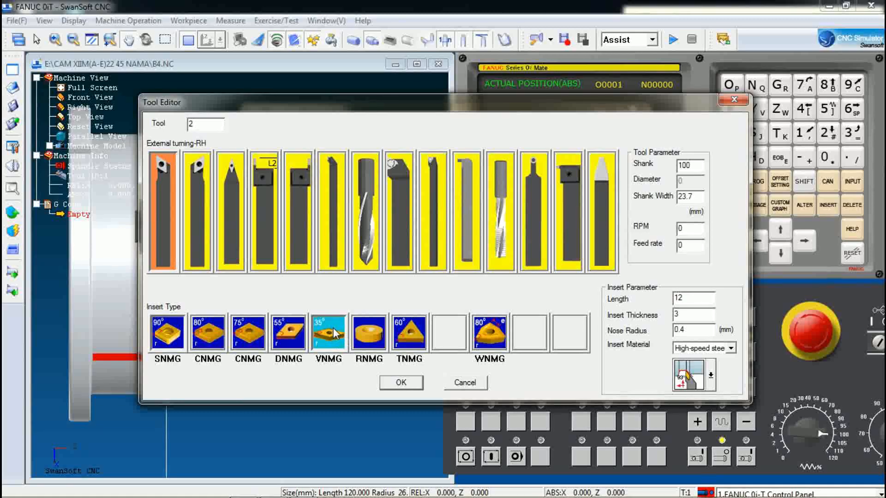
{"action": "left_click", "coordinate": [401, 383]}
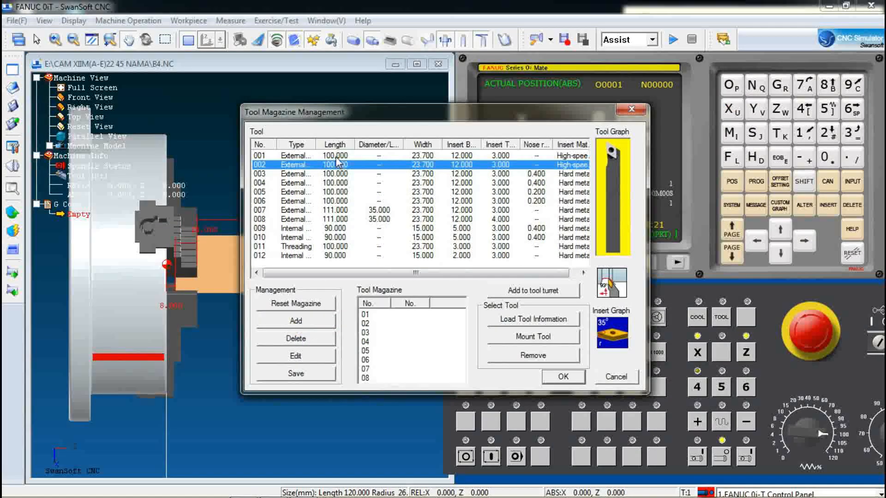
- Add tool 001 to tool station 1 and tool 002 to tool station 2 of the turret, and apply the tool setup
{"action": "left_click", "coordinate": [336, 157]}
{"action": "left_click", "coordinate": [535, 290]}
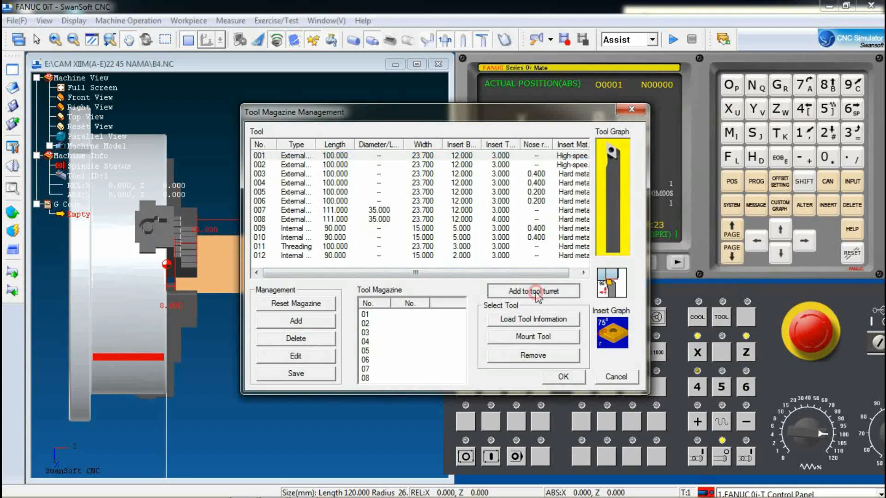
{"action": "left_click", "coordinate": [579, 301]}
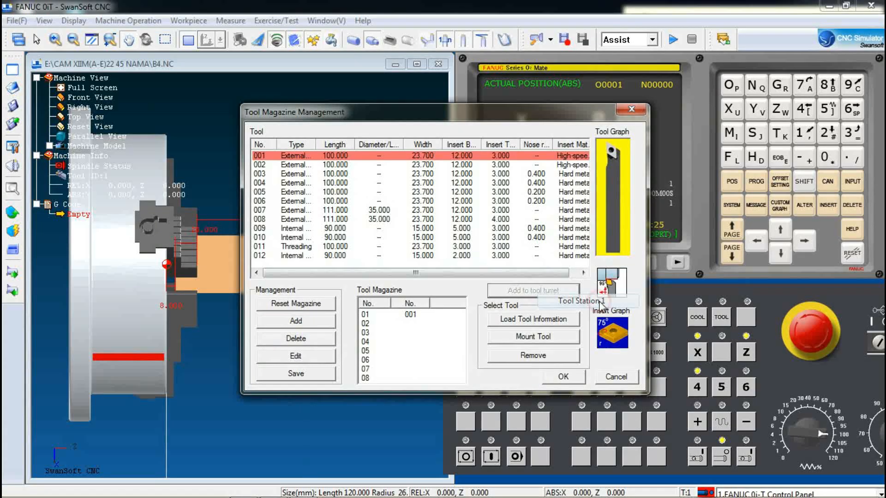
{"action": "left_click", "coordinate": [335, 165]}
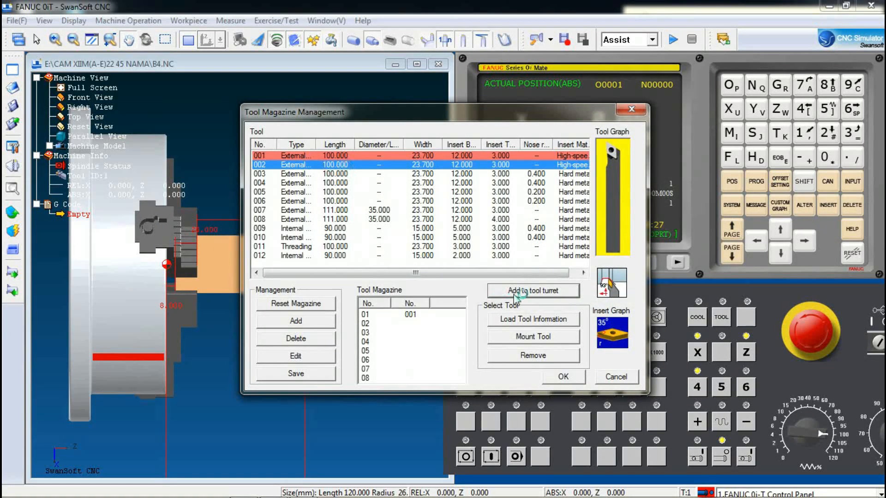
{"action": "left_click", "coordinate": [524, 293]}
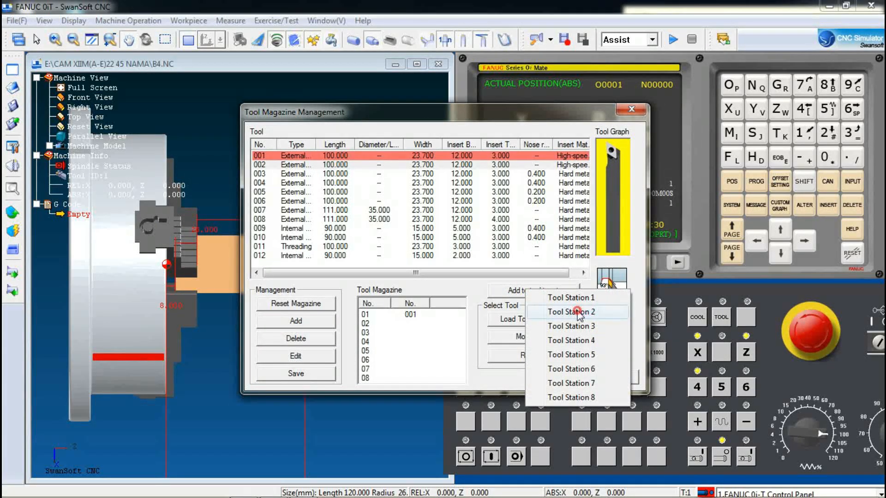
{"action": "left_click", "coordinate": [571, 312]}
{"action": "left_click", "coordinate": [566, 377]}
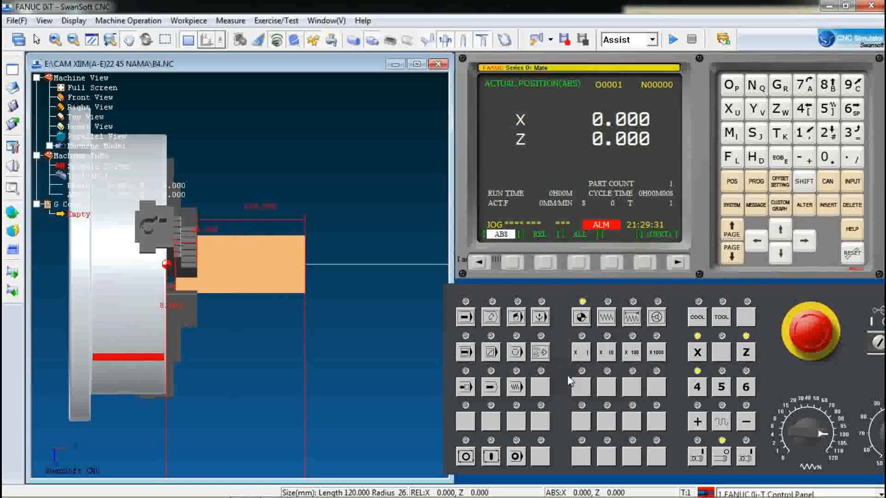
- Inspect the two tools mounted on the turret up close in the 3D machine view
{"action": "scroll", "coordinate": [321, 198], "scroll_direction": "down", "scroll_amount": 2}
{"action": "left_click_drag", "start_coordinate": [323, 233], "coordinate": [276, 224]}
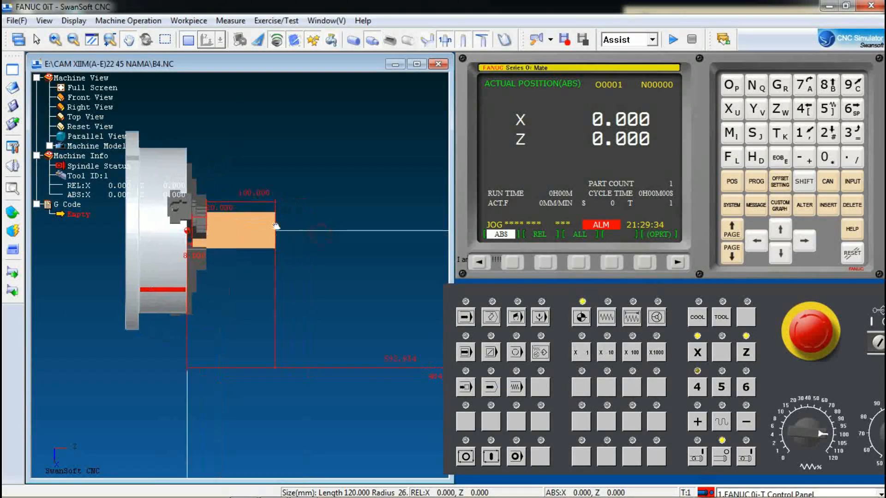
{"action": "scroll", "coordinate": [276, 223], "scroll_direction": "down", "scroll_amount": 2}
{"action": "scroll", "coordinate": [265, 204], "scroll_direction": "up", "scroll_amount": 1}
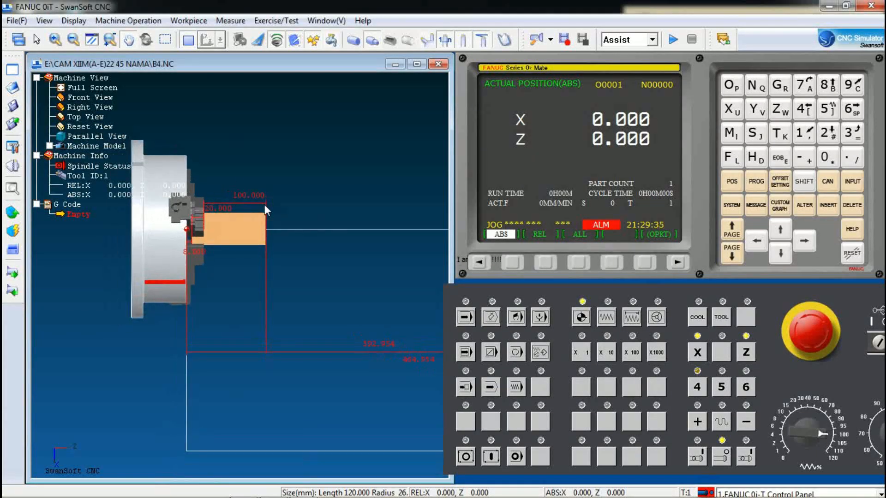
{"action": "left_click", "coordinate": [45, 20]}
{"action": "left_click", "coordinate": [84, 135]}
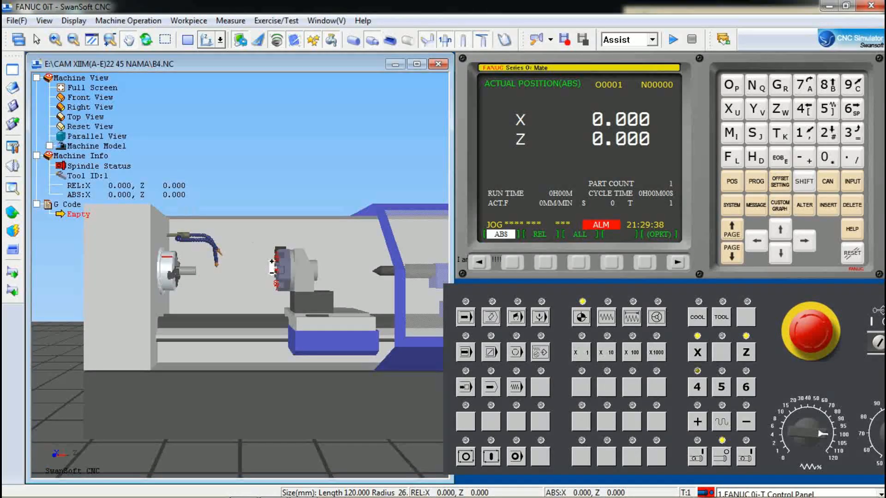
{"action": "scroll", "coordinate": [272, 268], "scroll_direction": "up", "scroll_amount": 3}
{"action": "middle_click_drag", "start_coordinate": [284, 267], "coordinate": [324, 284]}
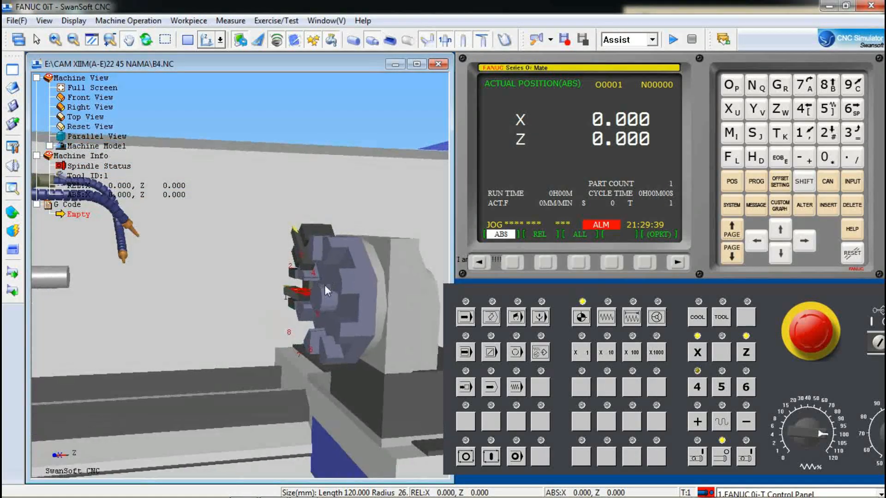
{"action": "scroll", "coordinate": [306, 265], "scroll_direction": "up", "scroll_amount": 5}
{"action": "scroll", "coordinate": [262, 337], "scroll_direction": "down", "scroll_amount": 3}
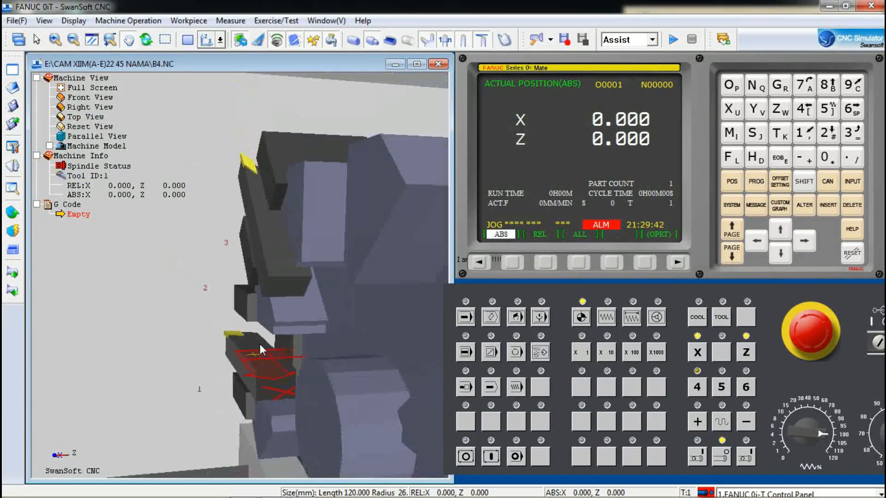
{"action": "middle_click_drag", "start_coordinate": [269, 295], "coordinate": [374, 325]}
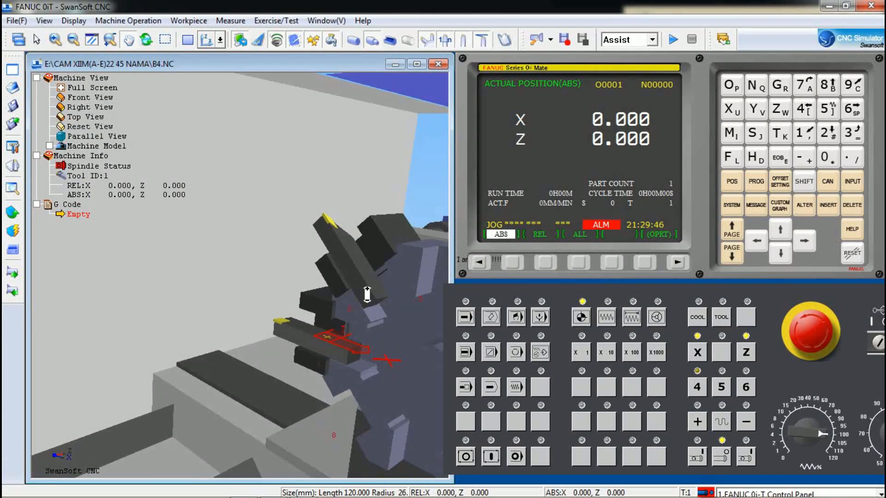
{"action": "scroll", "coordinate": [366, 293], "scroll_direction": "down", "scroll_amount": 6}
{"action": "left_click_drag", "start_coordinate": [375, 293], "coordinate": [322, 280]}
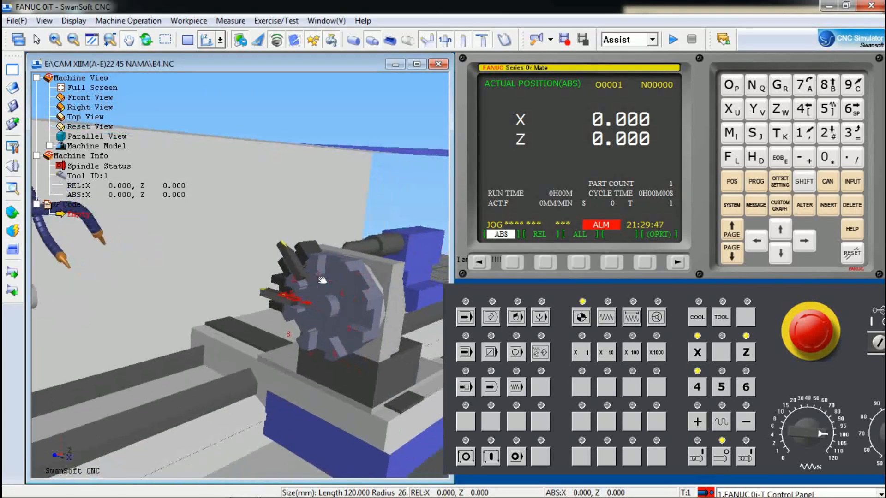
- Return to the 2D view and frame the chuck, the workpiece and the active tool together
{"action": "left_click", "coordinate": [44, 21]}
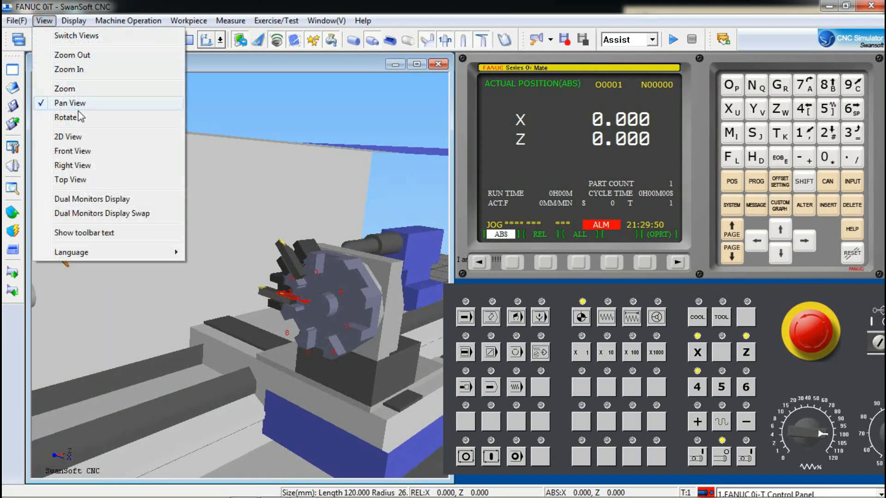
{"action": "left_click", "coordinate": [79, 137]}
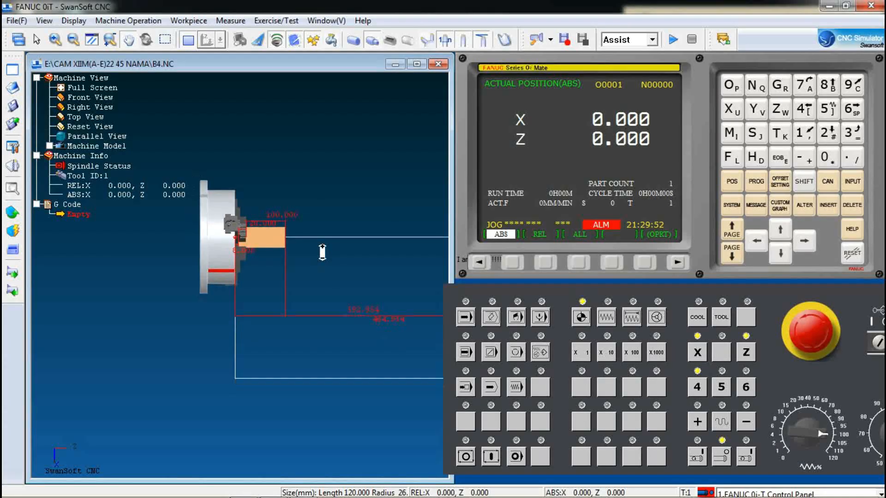
{"action": "left_click_drag", "start_coordinate": [322, 252], "coordinate": [258, 281]}
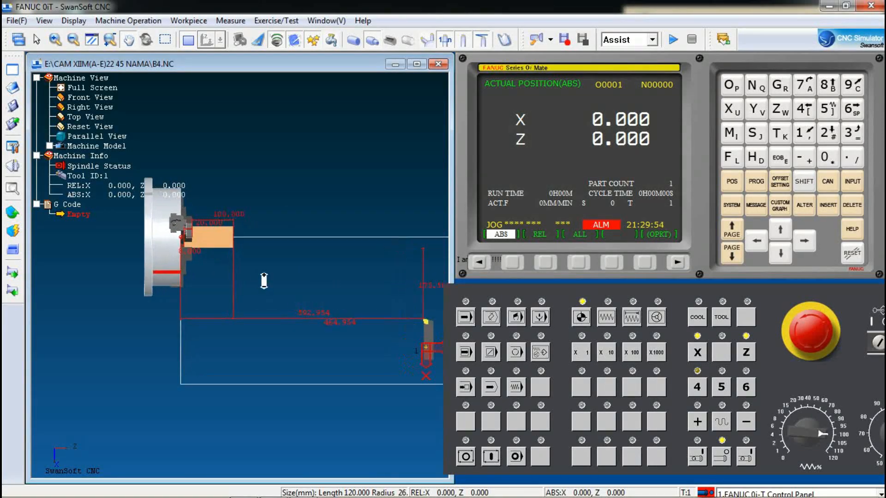
{"action": "scroll", "coordinate": [264, 281], "scroll_direction": "up", "scroll_amount": 1}
{"action": "scroll", "coordinate": [264, 281], "scroll_direction": "down", "scroll_amount": 2}
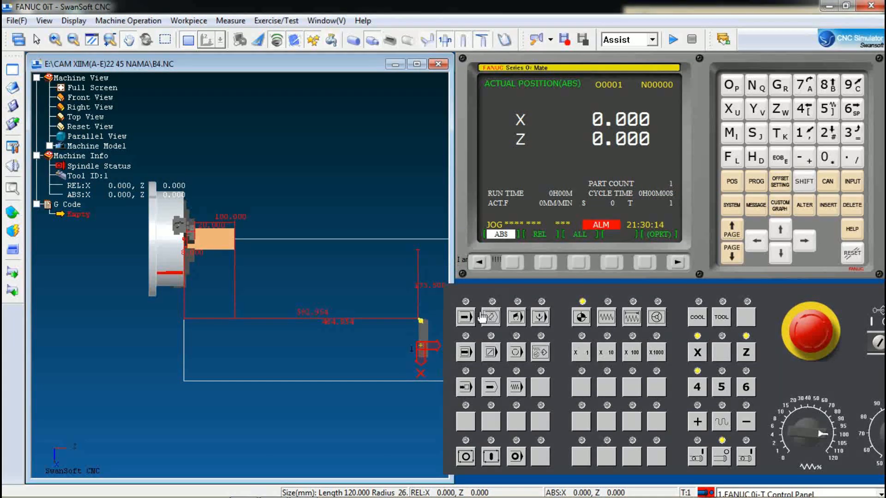
- Set the machine to automatic mode, accept saving the modified file, load the NC code file B4.NC and inspect its toolpath
{"action": "left_click", "coordinate": [465, 317]}
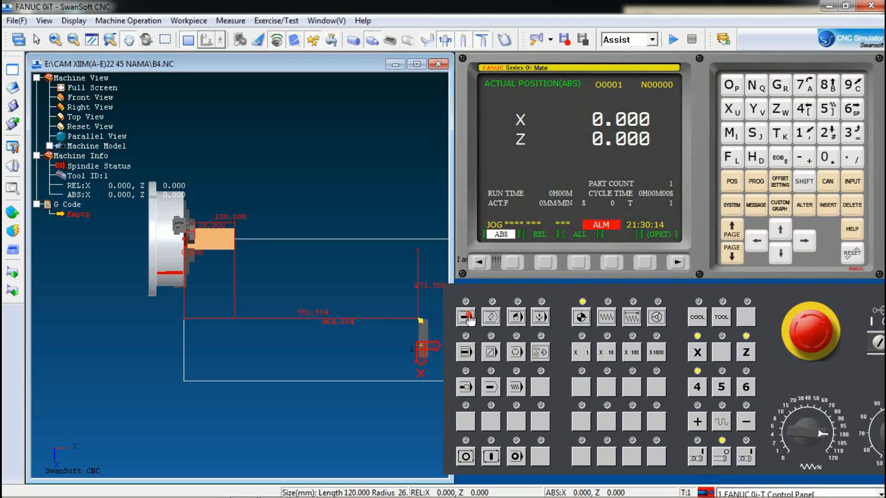
{"action": "left_click", "coordinate": [17, 20]}
{"action": "left_click", "coordinate": [43, 49]}
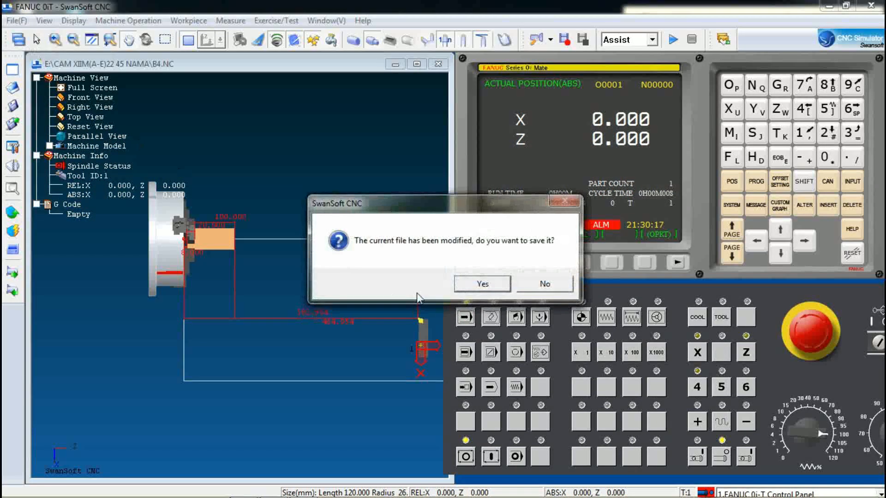
{"action": "left_click", "coordinate": [494, 283]}
{"action": "left_click", "coordinate": [447, 292]}
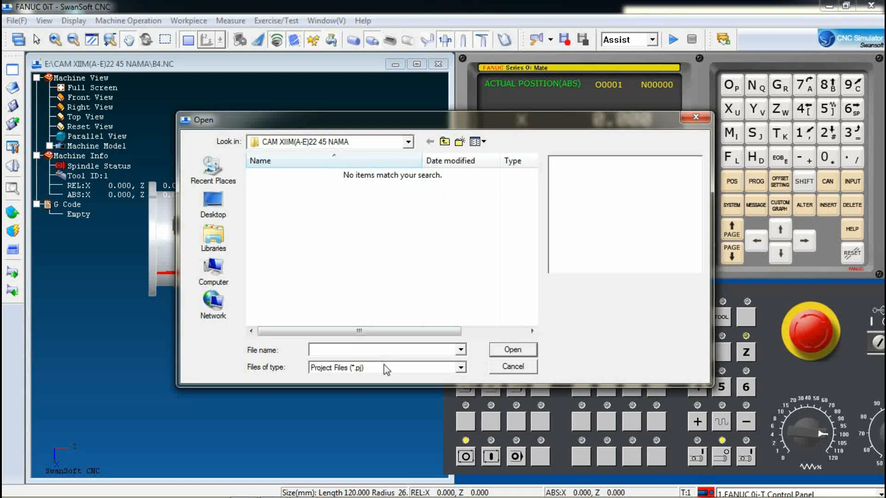
{"action": "left_click", "coordinate": [386, 368]}
{"action": "left_click", "coordinate": [359, 389]}
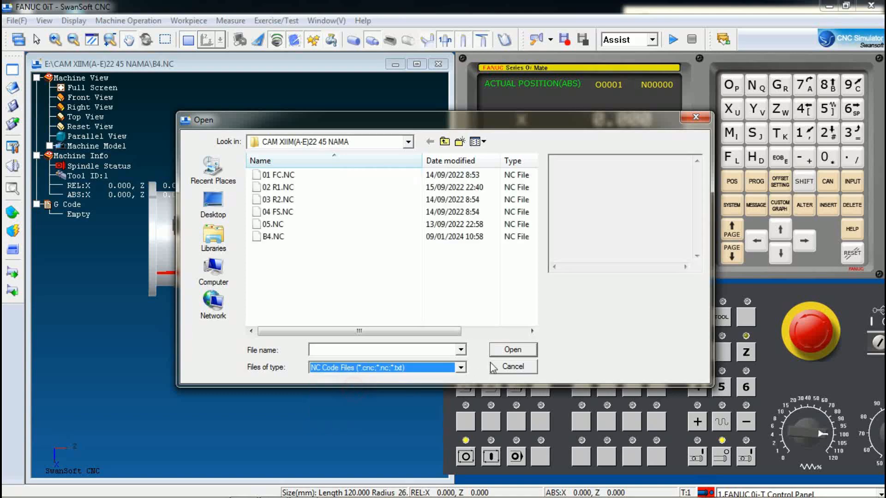
{"action": "left_click", "coordinate": [287, 237]}
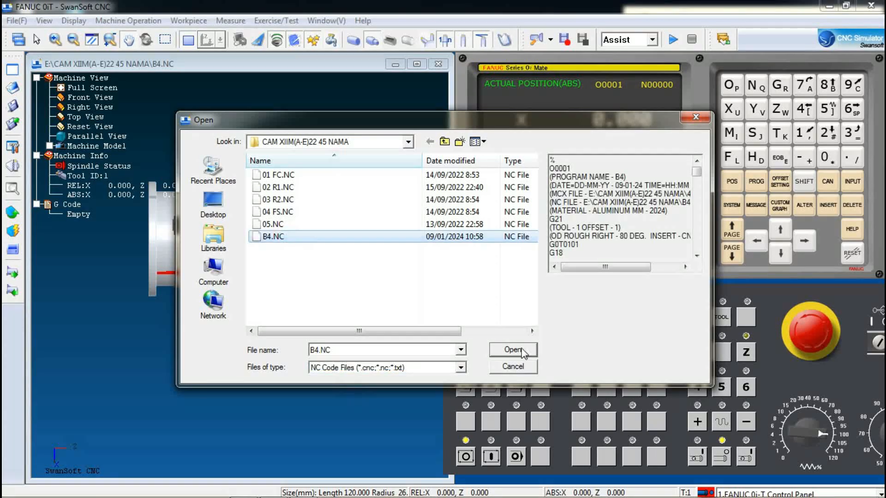
{"action": "left_click", "coordinate": [515, 349]}
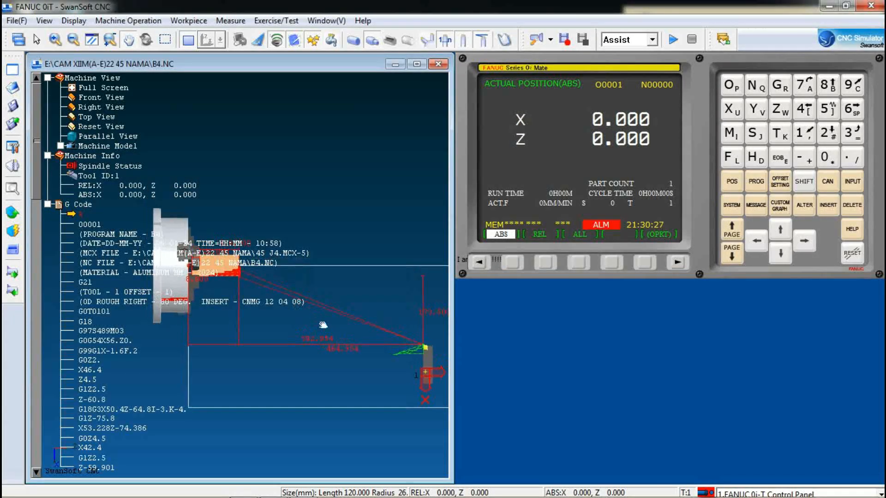
{"action": "scroll", "coordinate": [304, 334], "scroll_direction": "up", "scroll_amount": 5}
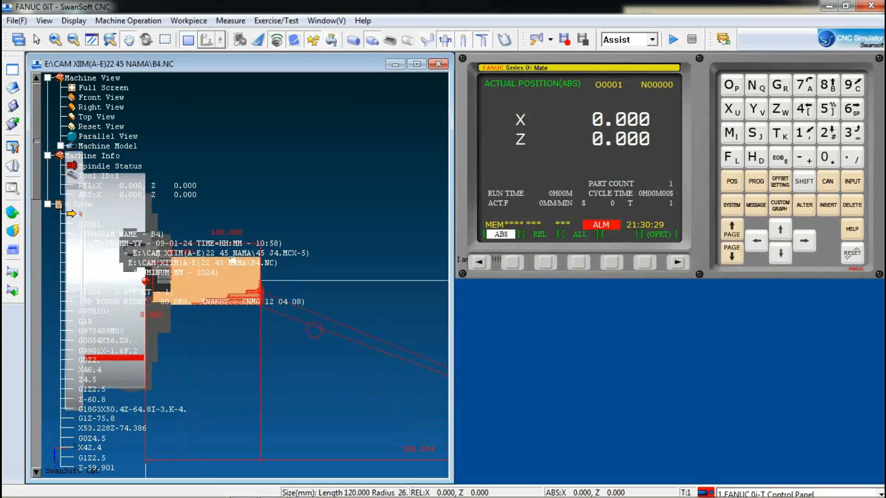
{"action": "scroll", "coordinate": [345, 303], "scroll_direction": "down", "scroll_amount": 5}
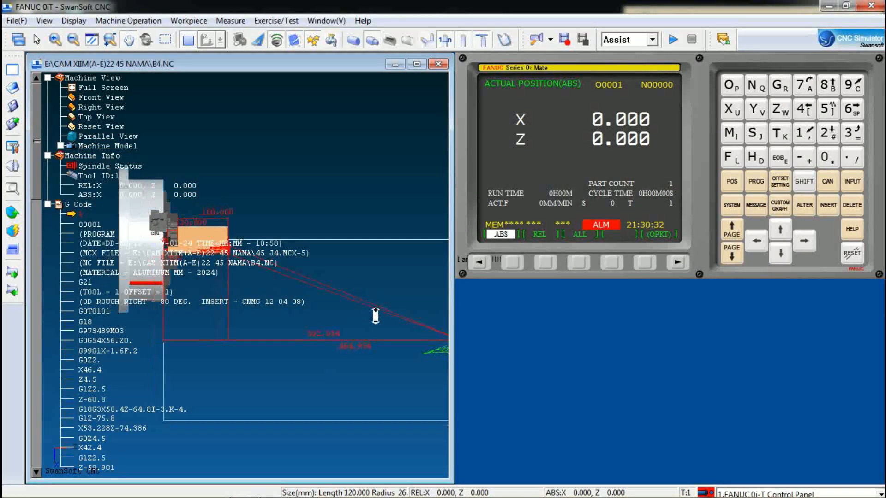
{"action": "scroll", "coordinate": [323, 326], "scroll_direction": "up", "scroll_amount": 3}
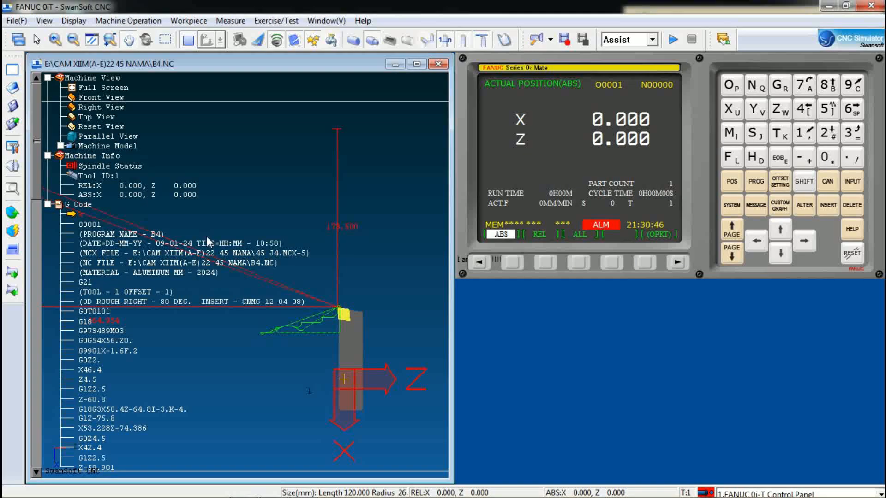
- Empty the loaded NC code from the simulator
{"action": "left_click", "coordinate": [17, 21]}
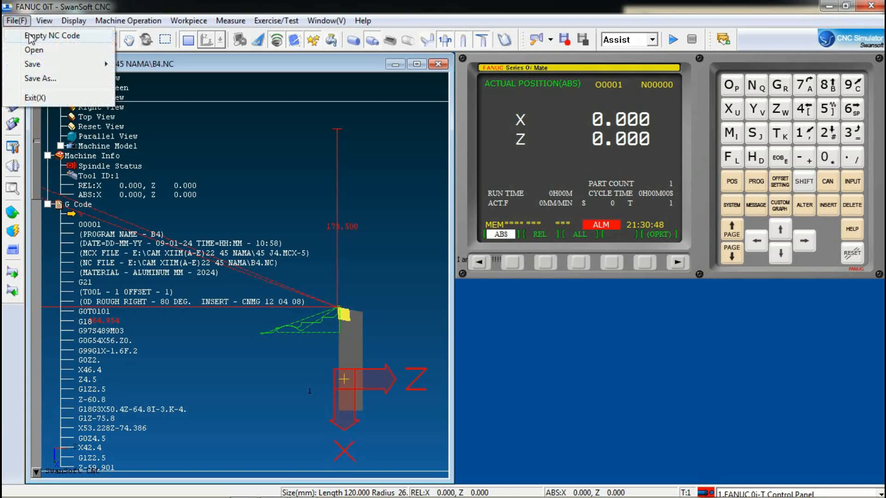
{"action": "left_click", "coordinate": [28, 34]}
{"action": "left_click_drag", "start_coordinate": [194, 221], "coordinate": [285, 282]}
{"action": "scroll", "coordinate": [359, 293], "scroll_direction": "up", "scroll_amount": 3}
{"action": "scroll", "coordinate": [406, 288], "scroll_direction": "down", "scroll_amount": 9}
{"action": "scroll", "coordinate": [372, 293], "scroll_direction": "down", "scroll_amount": 7}
{"action": "scroll", "coordinate": [285, 282], "scroll_direction": "up", "scroll_amount": 3}
- Enter M3 S500 as an MDI program and run it to start the spindle at 500 rpm
{"action": "left_click", "coordinate": [17, 40]}
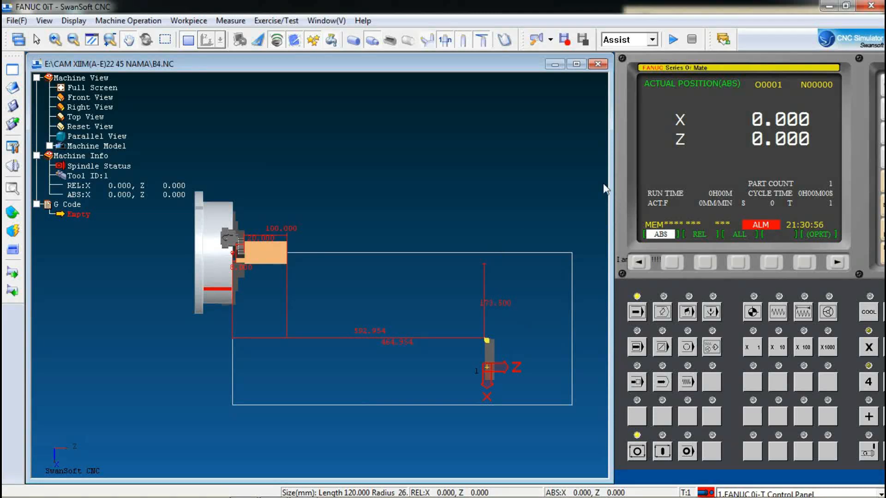
{"action": "left_click", "coordinate": [17, 40]}
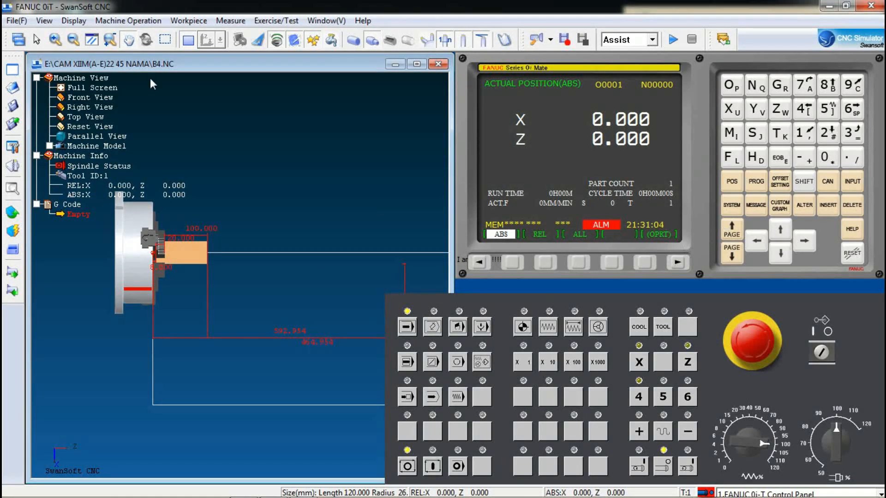
{"action": "left_click", "coordinate": [756, 182]}
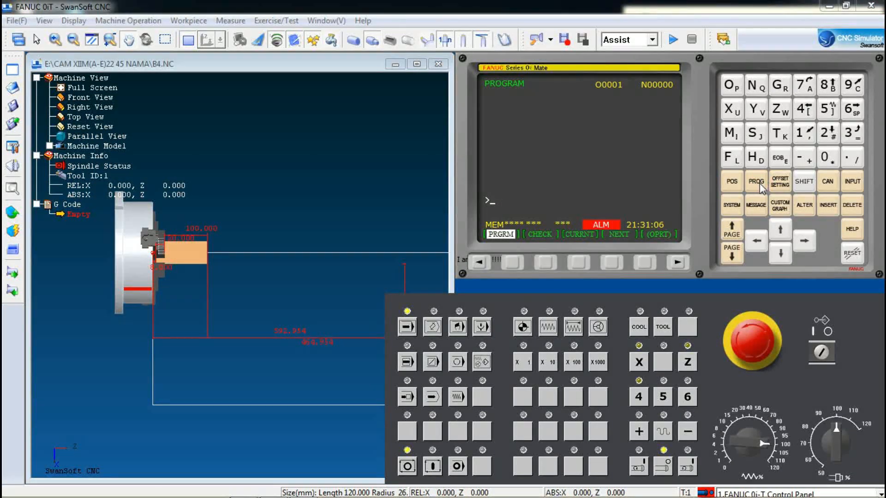
{"action": "left_click", "coordinate": [459, 329]}
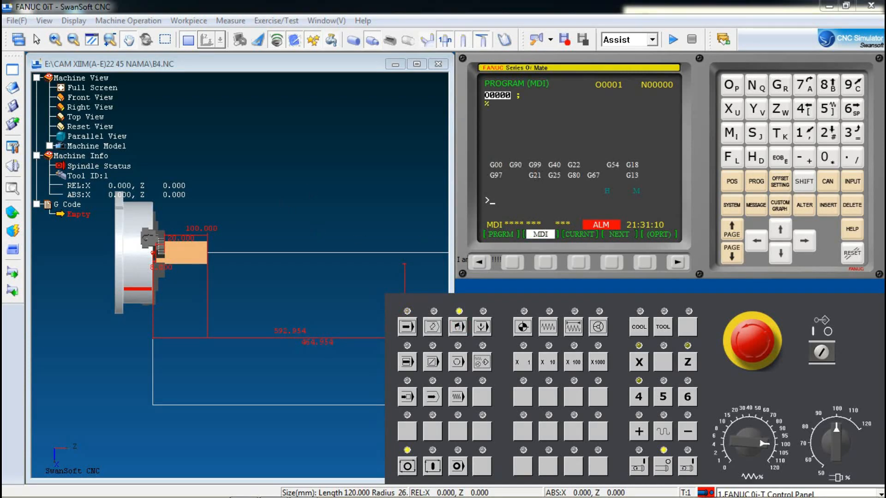
{"action": "left_click", "coordinate": [734, 135]}
{"action": "left_click", "coordinate": [848, 138]}
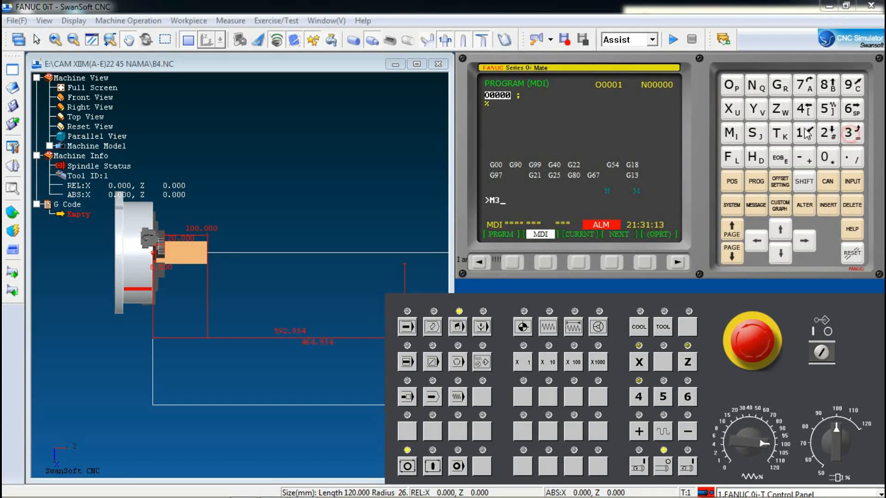
{"action": "left_click", "coordinate": [754, 137]}
{"action": "left_click", "coordinate": [829, 110]}
{"action": "left_click", "coordinate": [829, 206]}
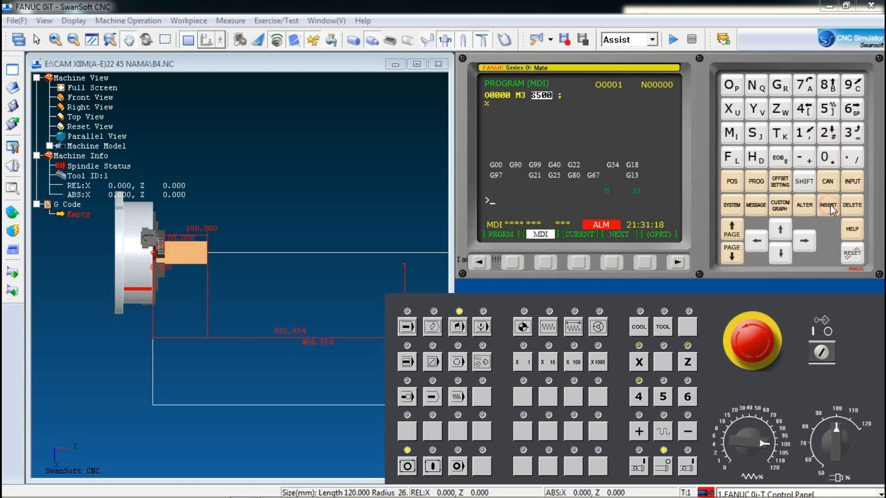
{"action": "left_click", "coordinate": [433, 467]}
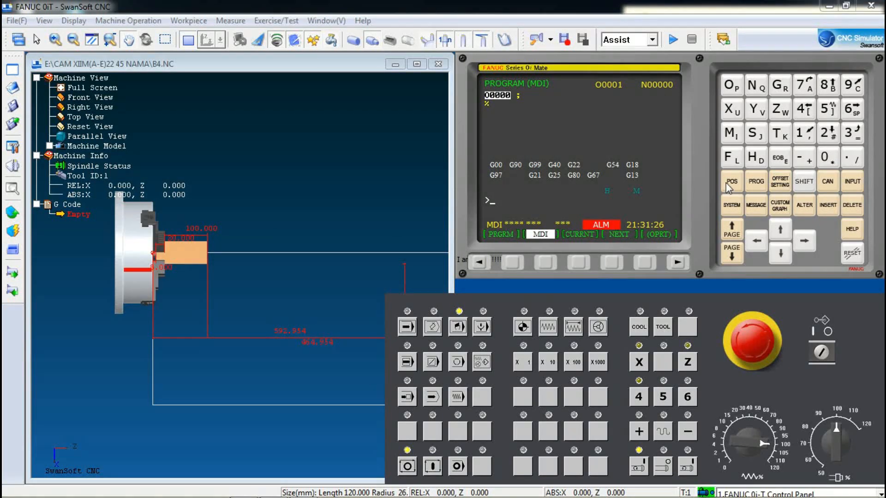
- Enter M5 as an MDI program and run it to stop the spindle
{"action": "left_click", "coordinate": [731, 134]}
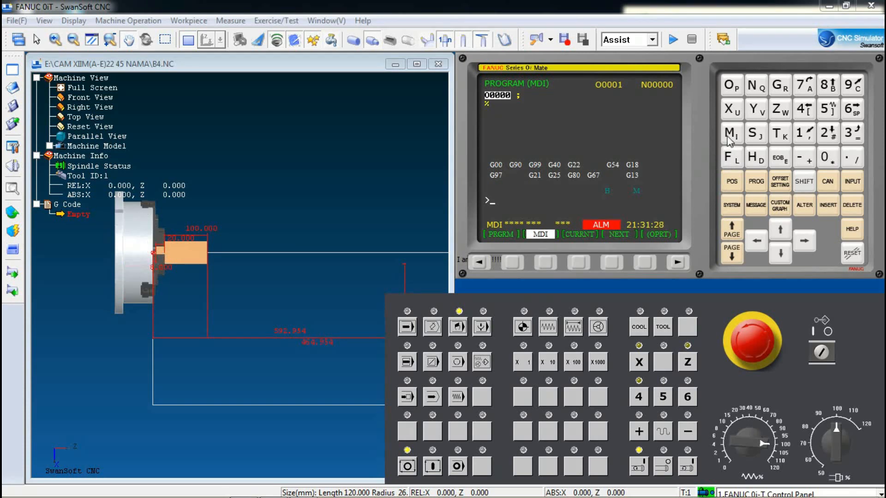
{"action": "left_click", "coordinate": [824, 109]}
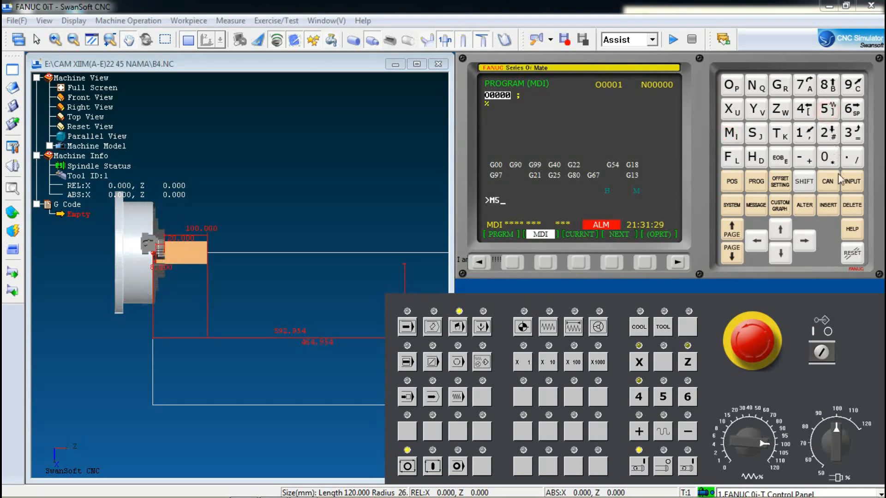
{"action": "left_click", "coordinate": [828, 205]}
{"action": "left_click", "coordinate": [432, 466]}
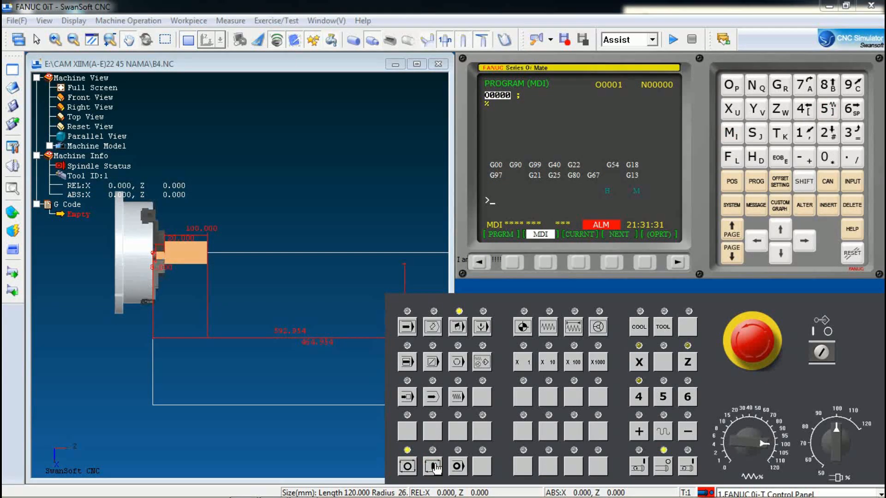
- Enter M4 as an MDI program and run it to rotate the spindle in reverse
{"action": "left_click", "coordinate": [730, 135]}
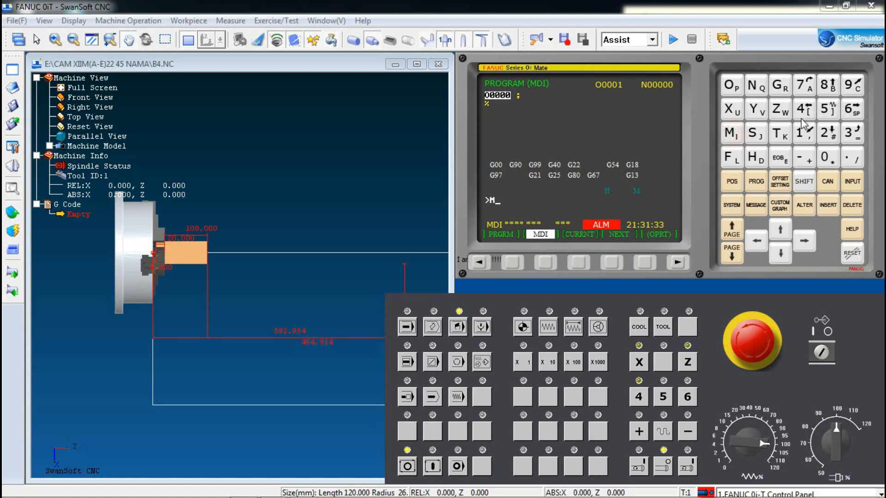
{"action": "left_click", "coordinate": [804, 109]}
{"action": "left_click", "coordinate": [834, 203]}
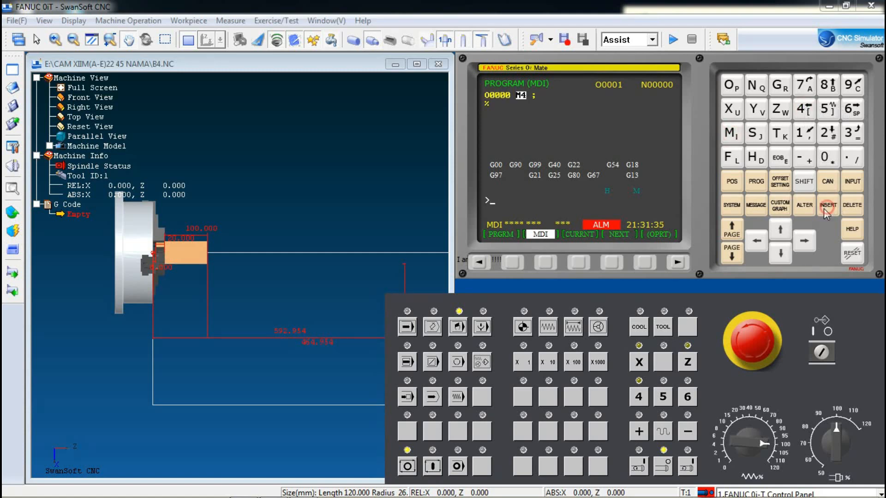
{"action": "left_click", "coordinate": [433, 465]}
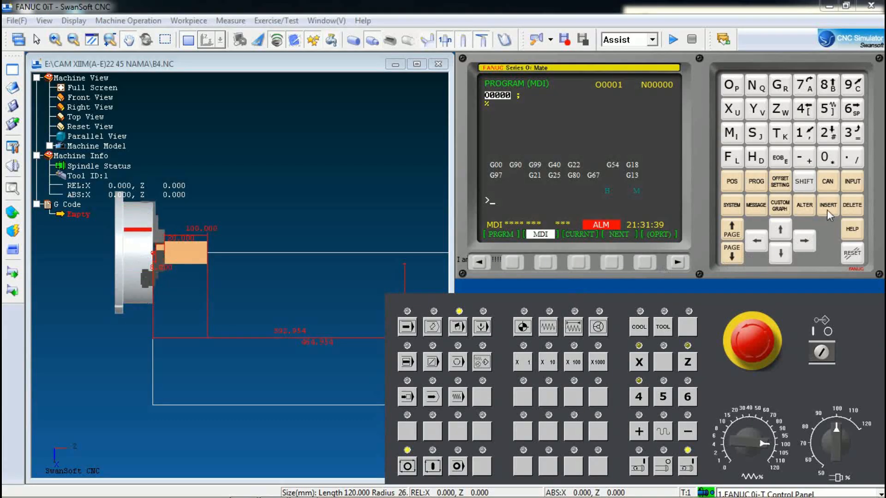
- Stop the reverse spindle rotation by entering and running M5 in MDI
{"action": "left_click", "coordinate": [733, 134]}
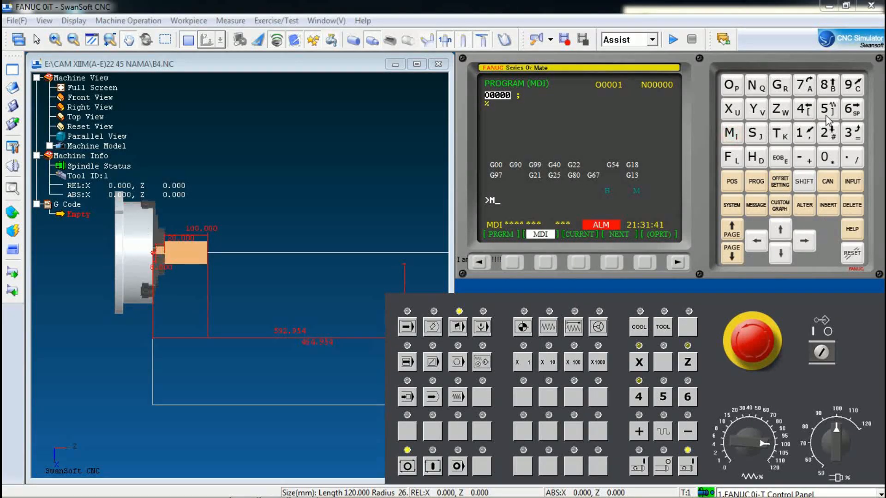
{"action": "left_click", "coordinate": [828, 109]}
{"action": "left_click", "coordinate": [829, 206]}
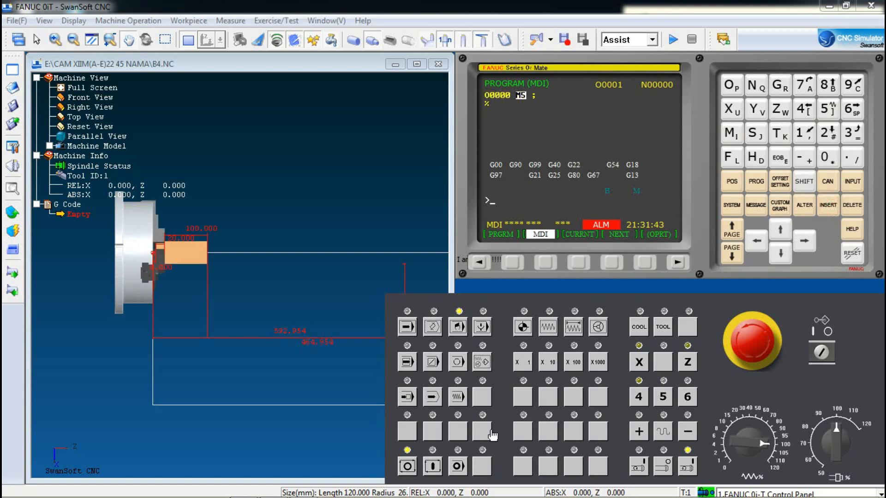
{"action": "left_click", "coordinate": [433, 364]}
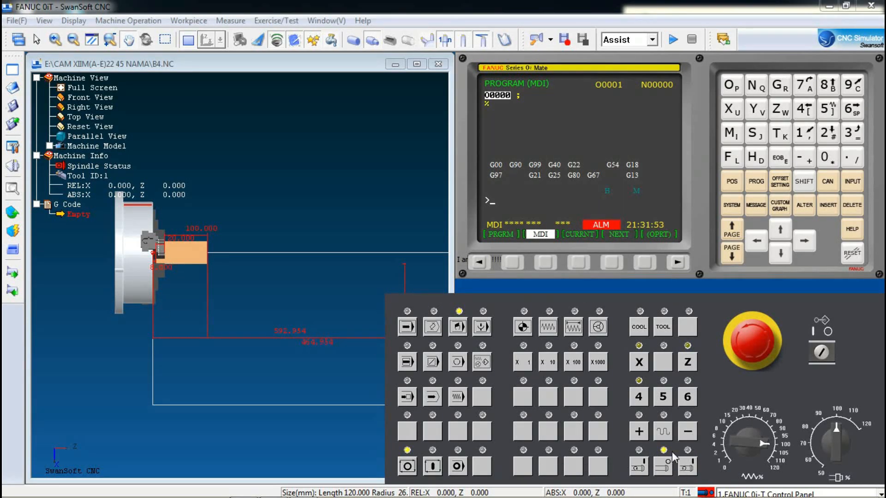
- Enter M3 as an MDI program and run it to rotate the spindle forward
{"action": "left_click", "coordinate": [732, 134]}
{"action": "left_click", "coordinate": [849, 134]}
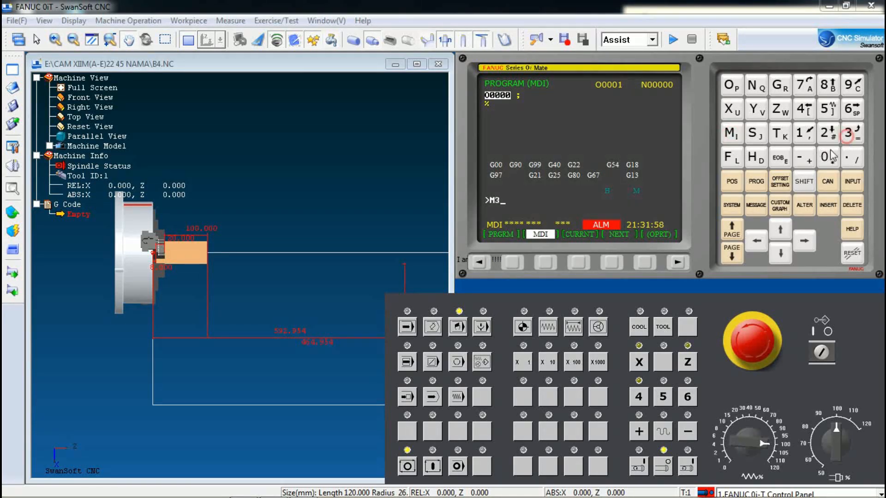
{"action": "left_click", "coordinate": [828, 205]}
{"action": "left_click", "coordinate": [432, 465]}
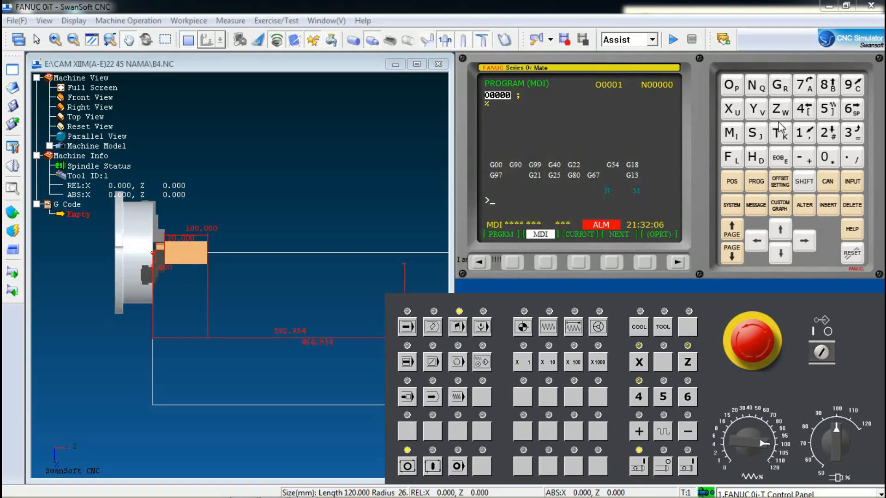
- Stop the forward spindle rotation by entering and running M5 in MDI
{"action": "type", "text": "M5"}
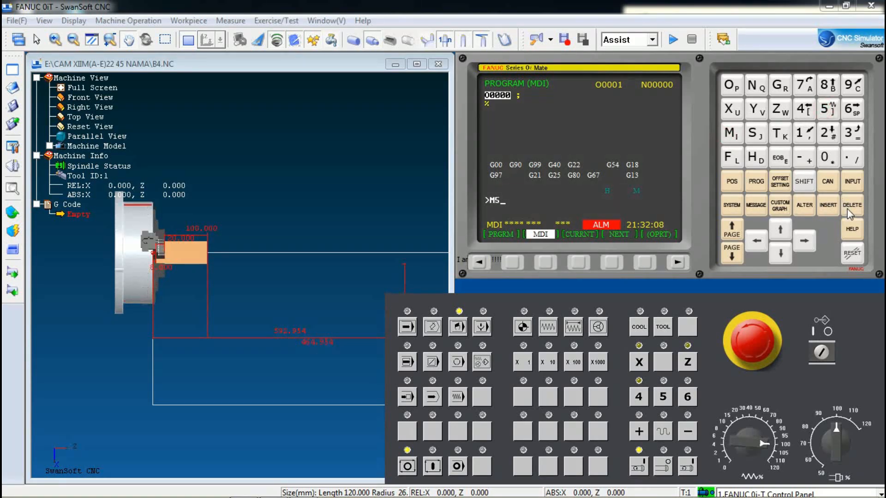
{"action": "key", "text": "Insert"}
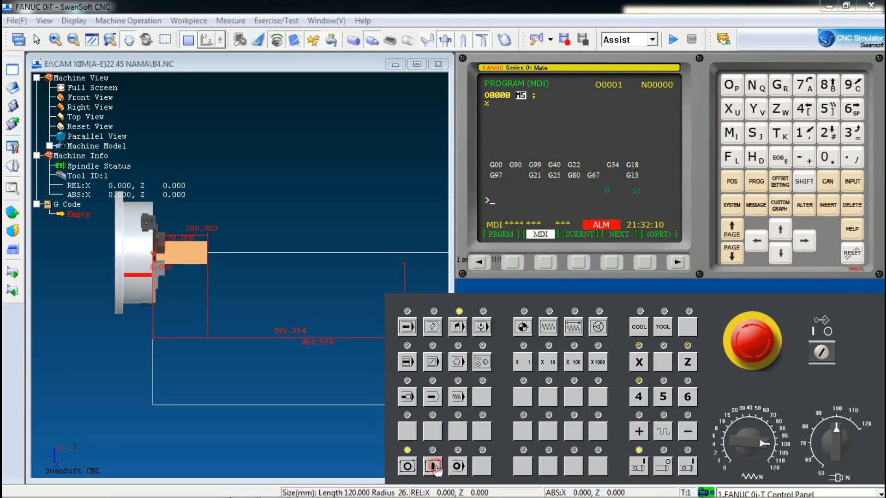
{"action": "left_click", "coordinate": [434, 466]}
{"action": "left_click", "coordinate": [663, 467]}
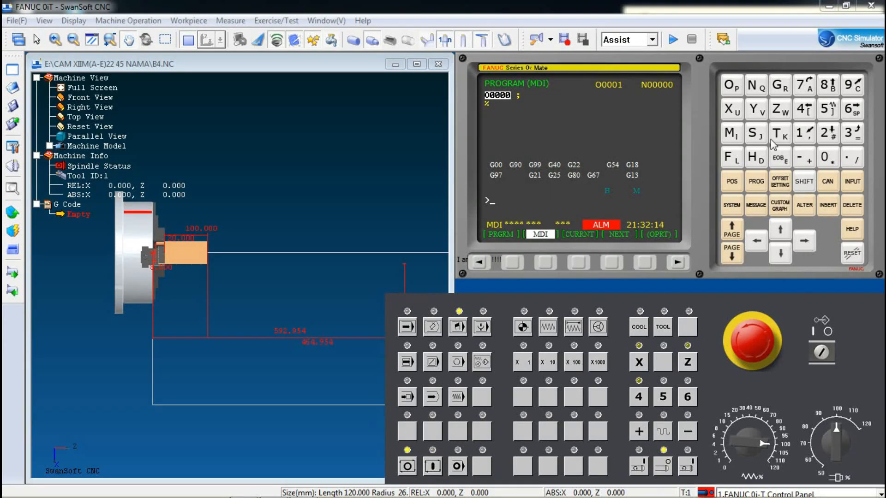
- Run M4 as an MDI program again to turn the spindle in reverse
{"action": "left_click", "coordinate": [737, 140]}
{"action": "left_click", "coordinate": [804, 109]}
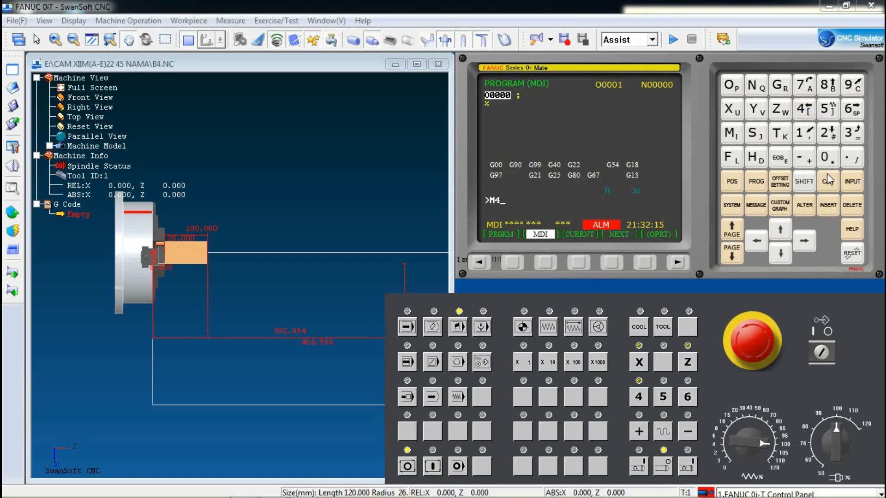
{"action": "left_click", "coordinate": [830, 206]}
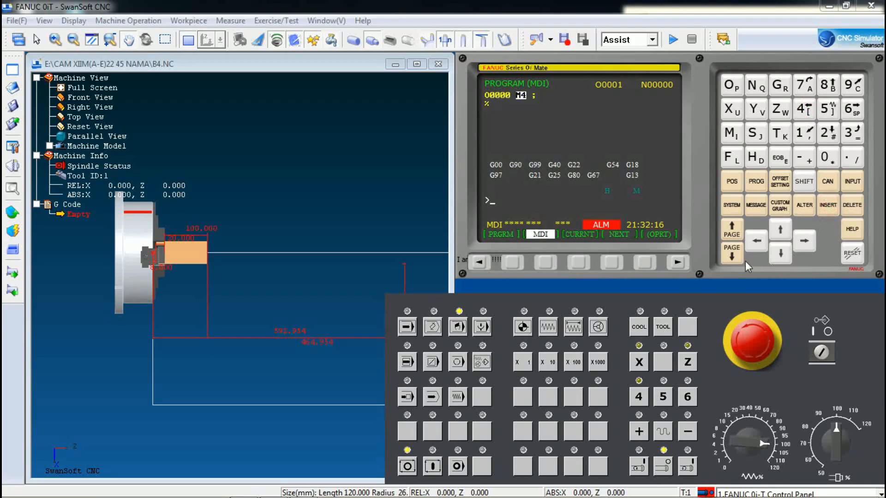
{"action": "left_click", "coordinate": [430, 465]}
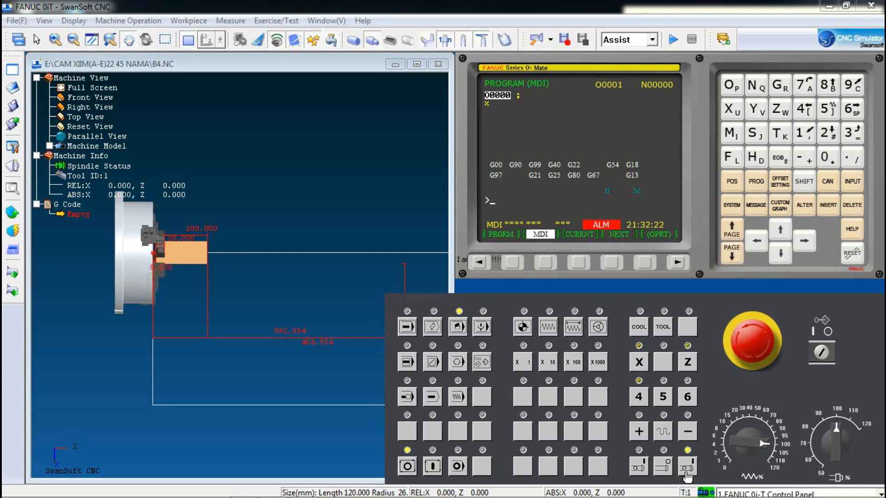
- Run M5 as an MDI program to stop the spindle from its reverse rotation
{"action": "left_click", "coordinate": [733, 134]}
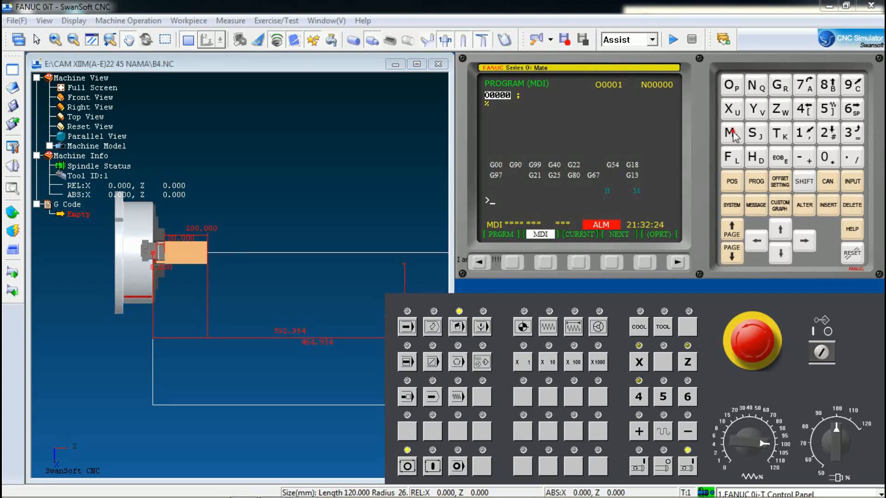
{"action": "left_click", "coordinate": [828, 109]}
{"action": "left_click", "coordinate": [834, 207]}
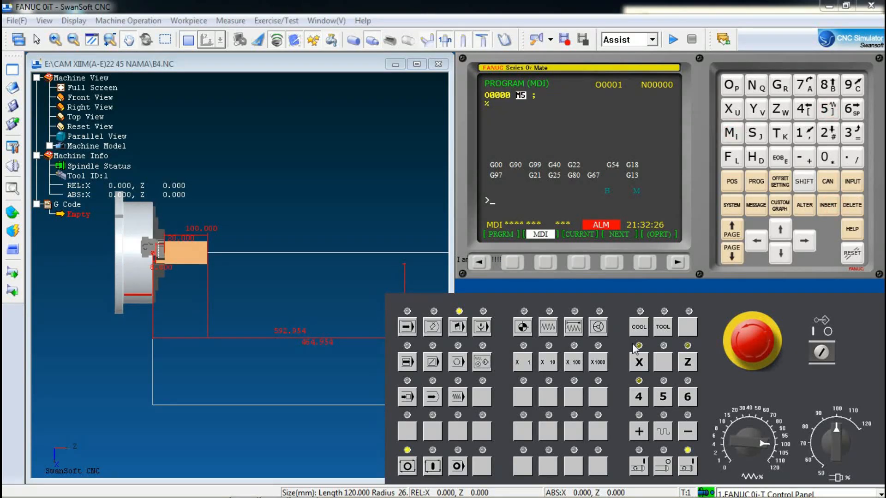
{"action": "left_click", "coordinate": [433, 466]}
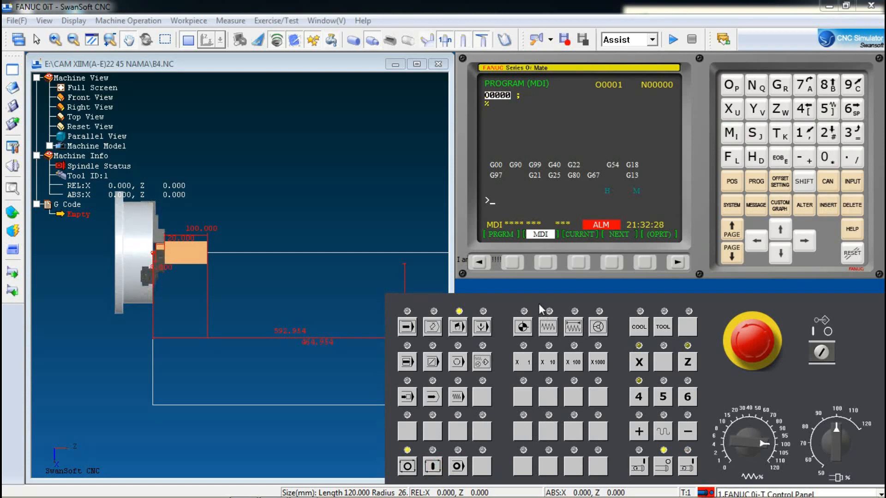
- Run the spindle forward and in reverse with the machine's manual spindle controls, finishing with the spindle stopped
{"action": "left_click_drag", "start_coordinate": [539, 303], "coordinate": [546, 295]}
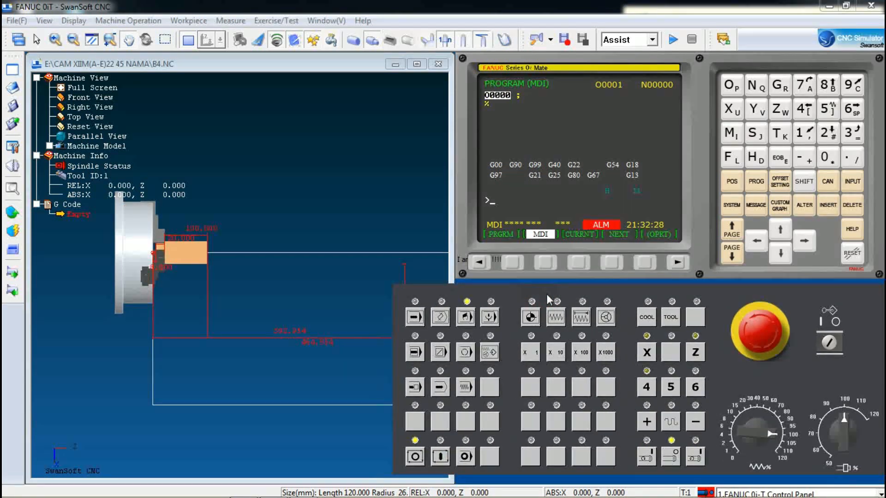
{"action": "left_click", "coordinate": [650, 459]}
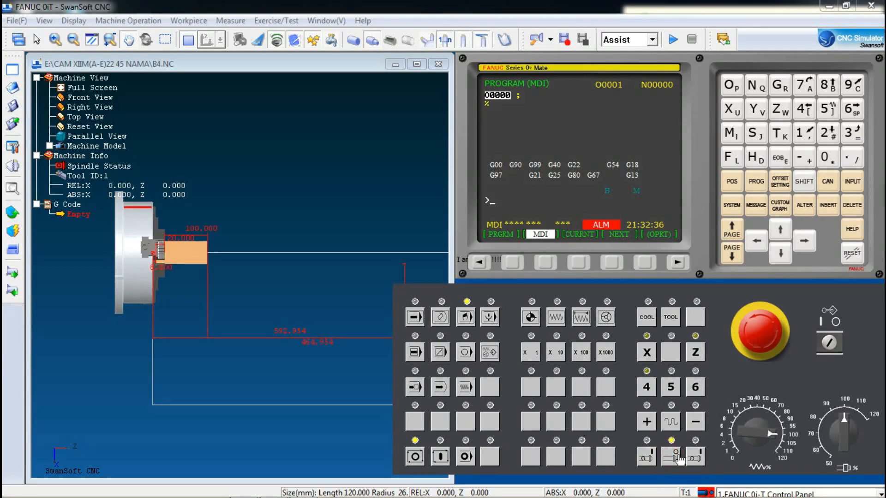
{"action": "left_click", "coordinate": [697, 457]}
{"action": "left_click", "coordinate": [697, 456]}
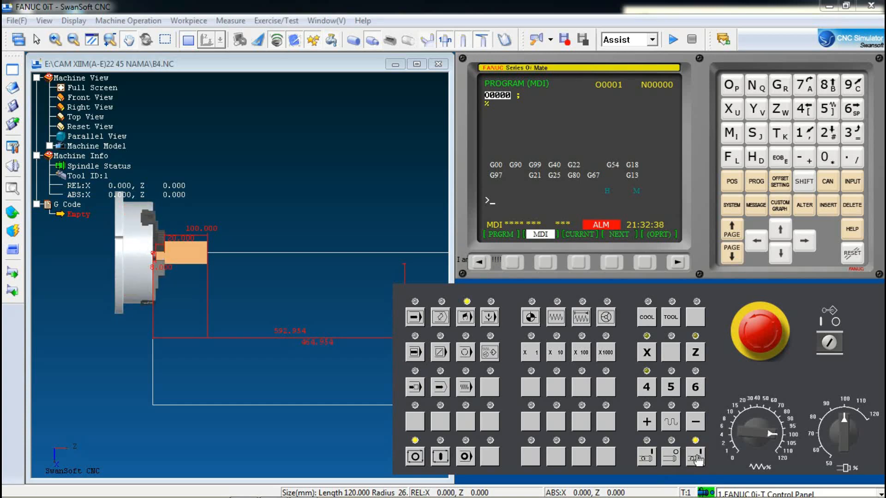
{"action": "left_click", "coordinate": [670, 458]}
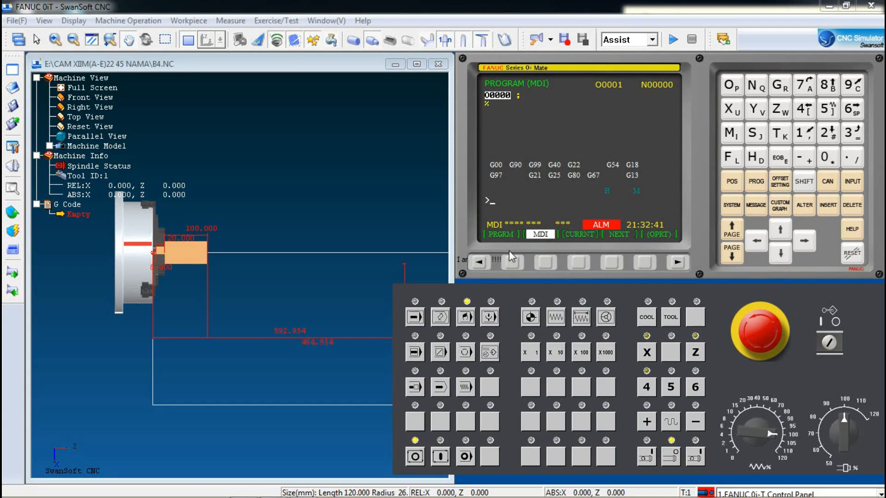
- Go through the absolute, relative and combined position displays, keep the relative one, and move the operation panel aside to uncover the tool
{"action": "left_click_drag", "start_coordinate": [511, 287], "coordinate": [526, 285]}
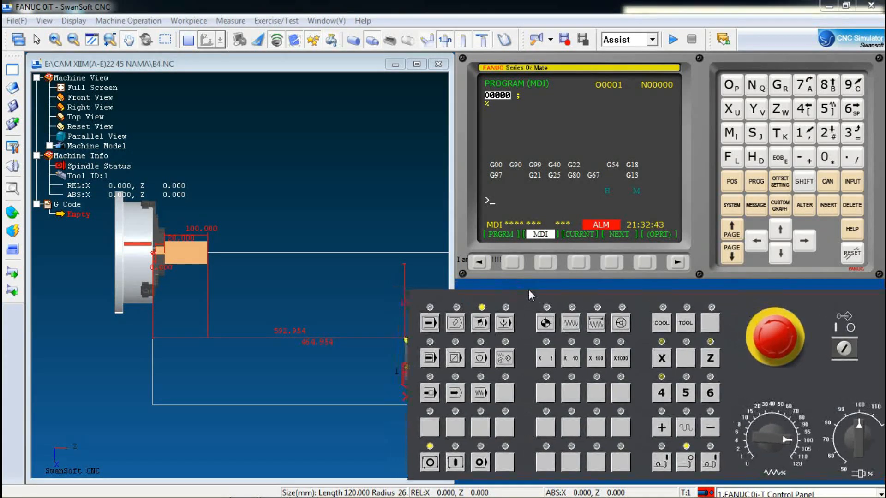
{"action": "left_click", "coordinate": [733, 183]}
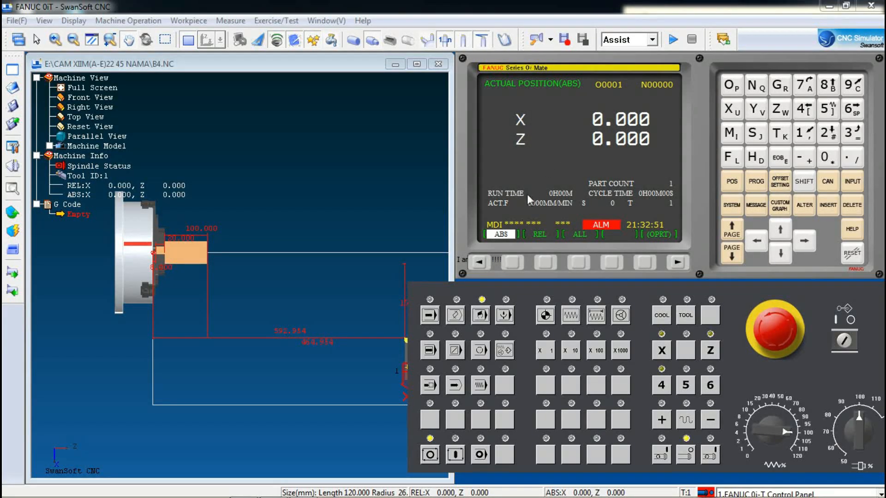
{"action": "left_click", "coordinate": [548, 263]}
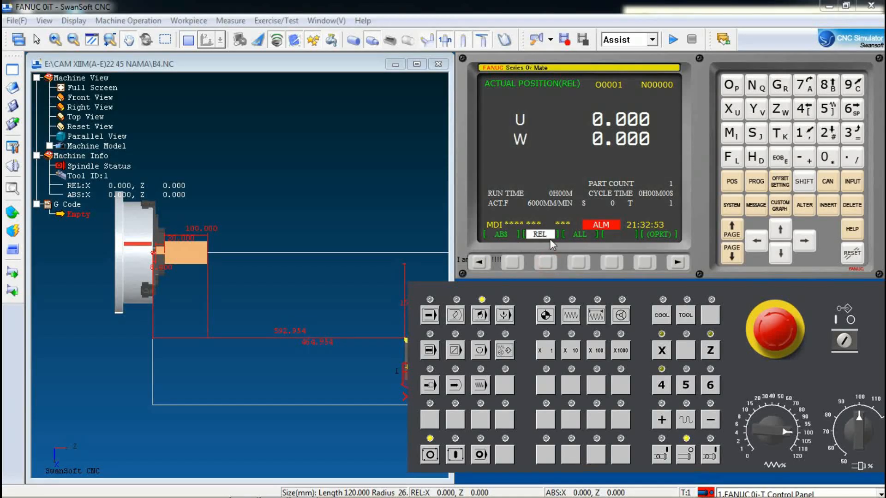
{"action": "left_click", "coordinate": [579, 262]}
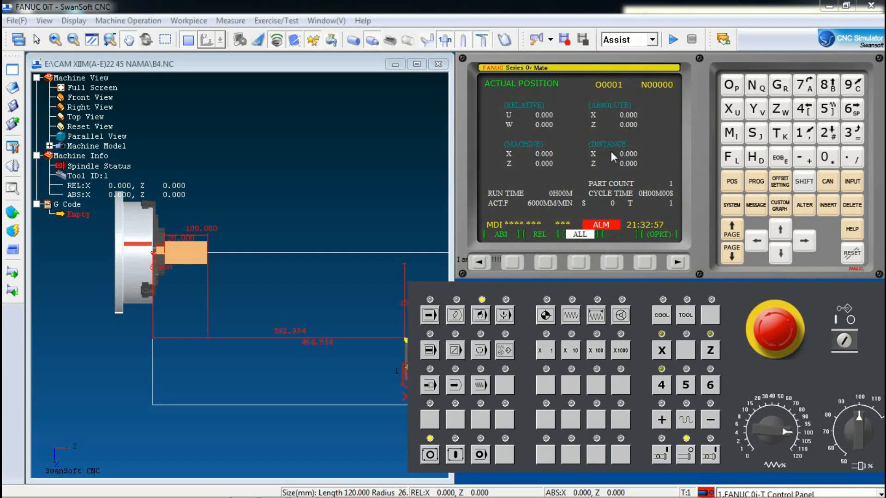
{"action": "left_click", "coordinate": [734, 183]}
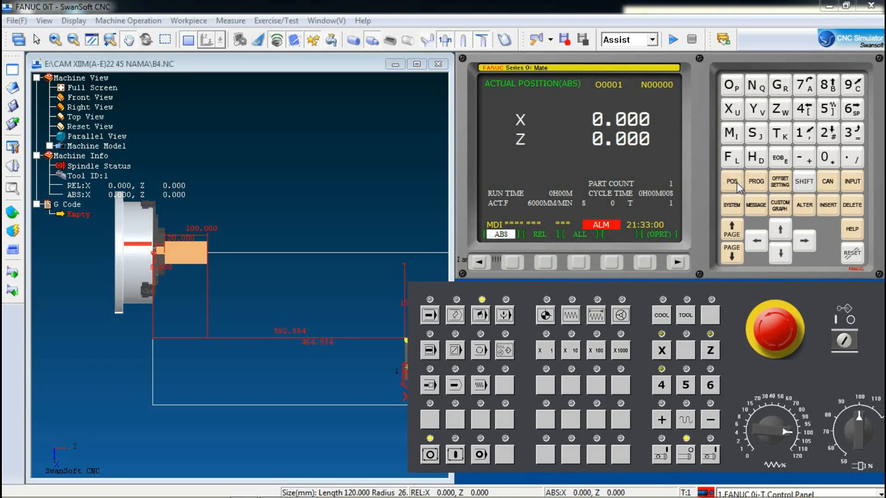
{"action": "left_click", "coordinate": [542, 264]}
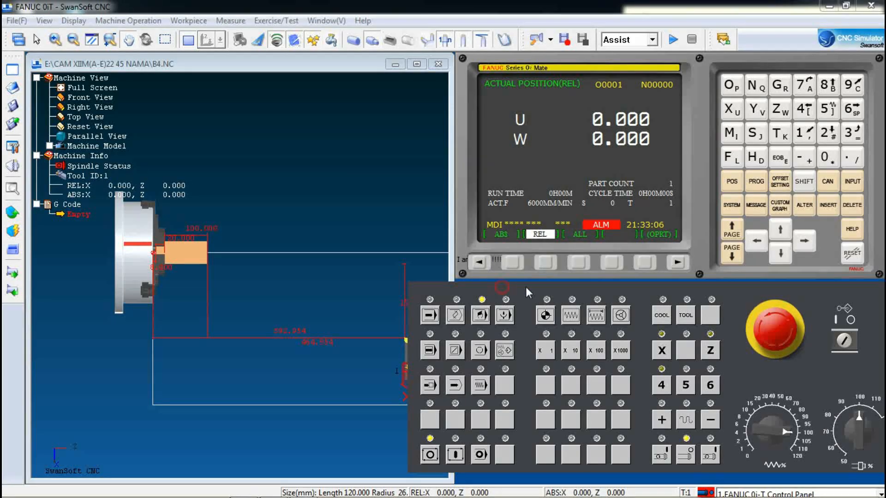
{"action": "left_click_drag", "start_coordinate": [525, 287], "coordinate": [544, 285]}
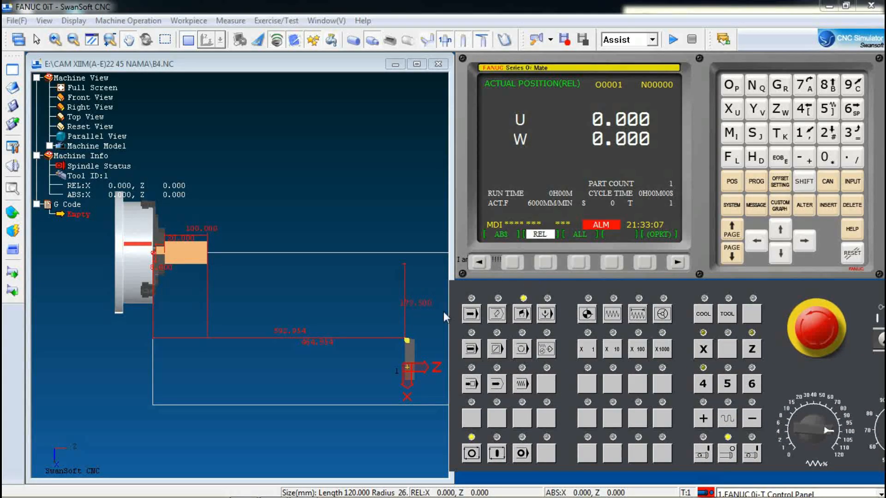
- Start the spindle forward and jog the tool in the negative Z direction, using rapid traverse, to about W -463 near the workpiece's end face
{"action": "left_click", "coordinate": [706, 456]}
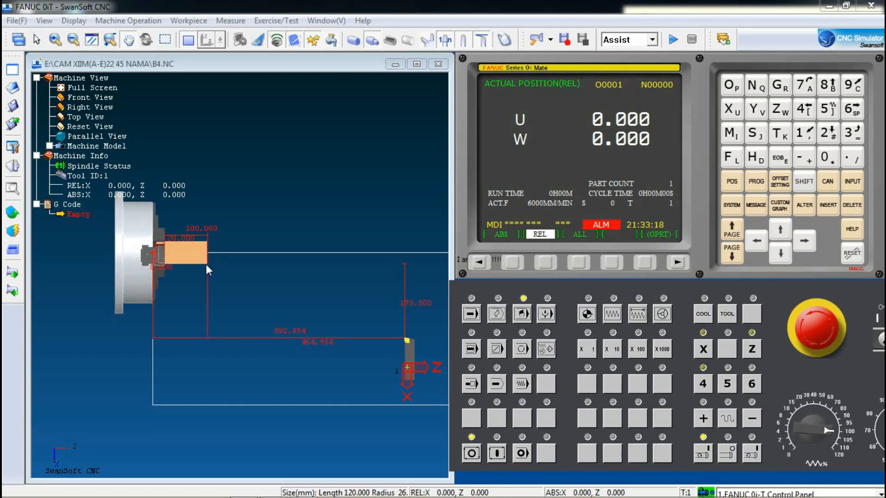
{"action": "left_click", "coordinate": [612, 314]}
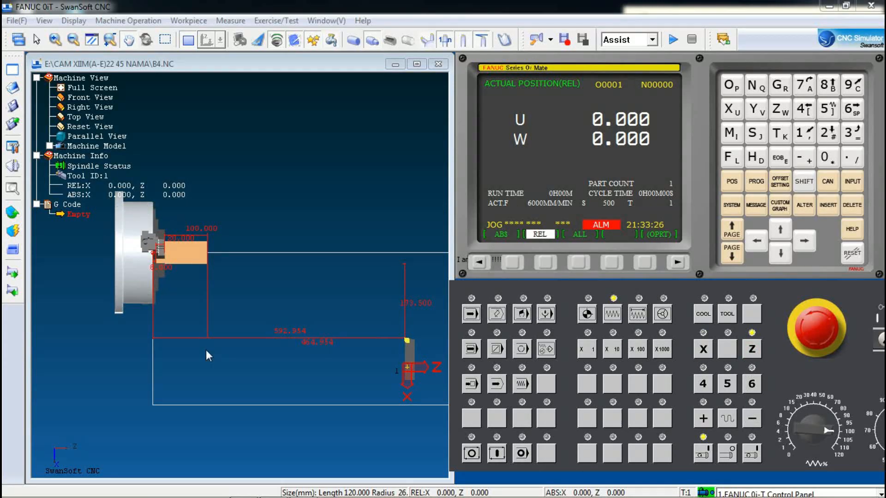
{"action": "left_click", "coordinate": [755, 420]}
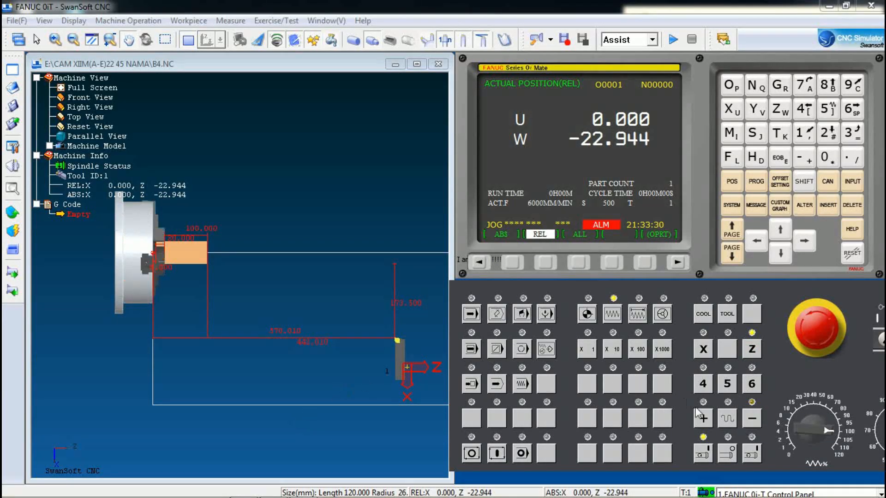
{"action": "left_click", "coordinate": [728, 419]}
{"action": "left_click", "coordinate": [727, 419]}
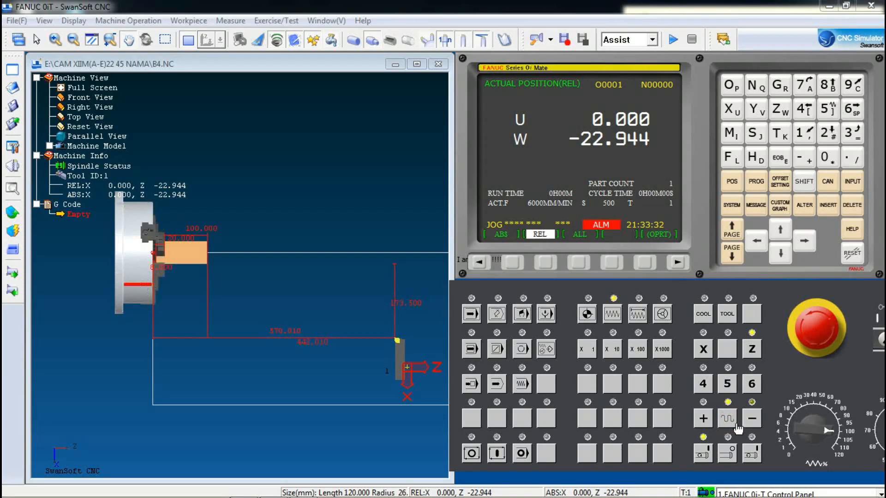
{"action": "left_click", "coordinate": [746, 424]}
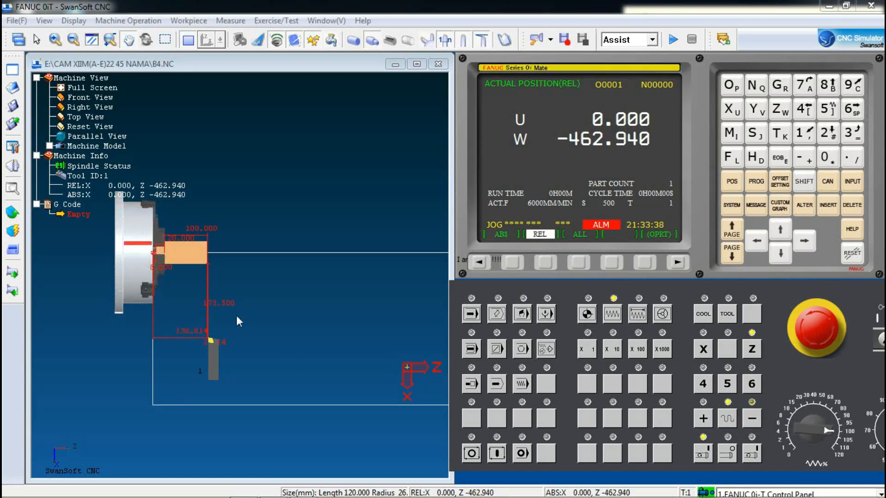
- Rapid-jog the tool in the negative X direction to about U -344.5, close to the workpiece's outer corner
{"action": "left_click", "coordinate": [194, 304]}
{"action": "scroll", "coordinate": [196, 314], "scroll_direction": "up", "scroll_amount": 3}
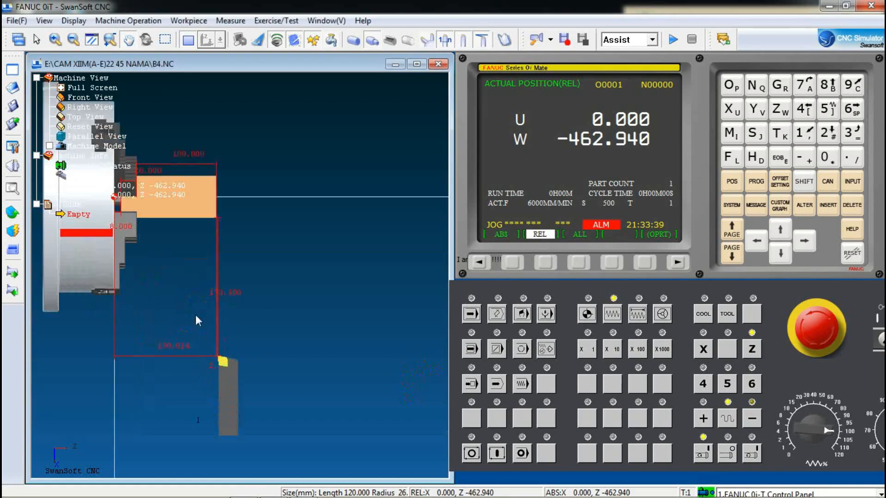
{"action": "left_click", "coordinate": [700, 352]}
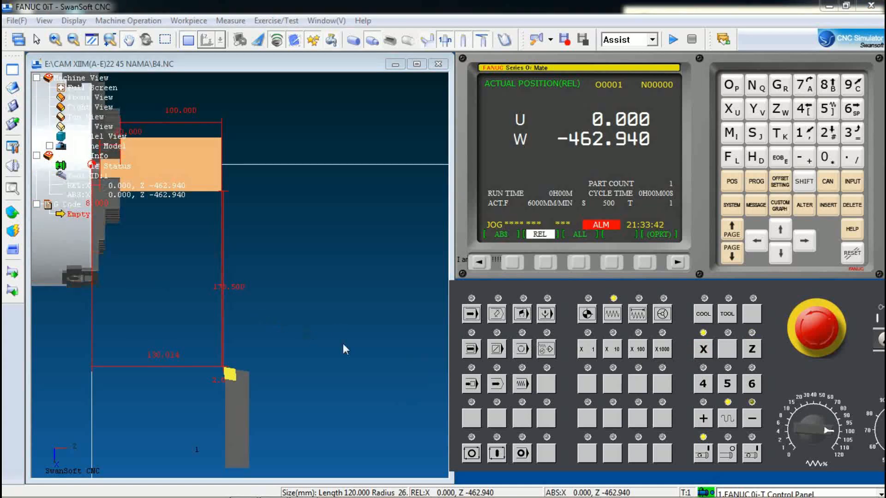
{"action": "left_click", "coordinate": [753, 419]}
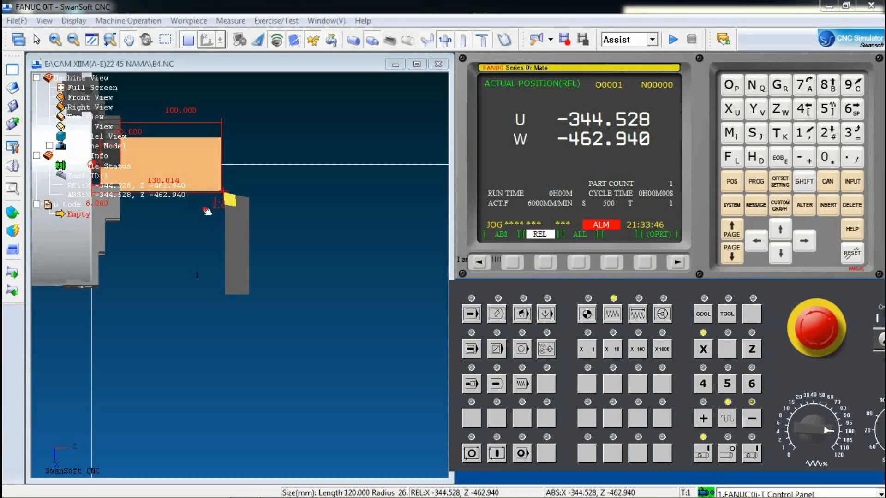
- Switch to incremental feed at X 100 and step the tool in the negative X direction to about U -349.1
{"action": "middle_click_drag", "start_coordinate": [206, 210], "coordinate": [257, 254]}
{"action": "scroll", "coordinate": [257, 254], "scroll_direction": "up", "scroll_amount": 5}
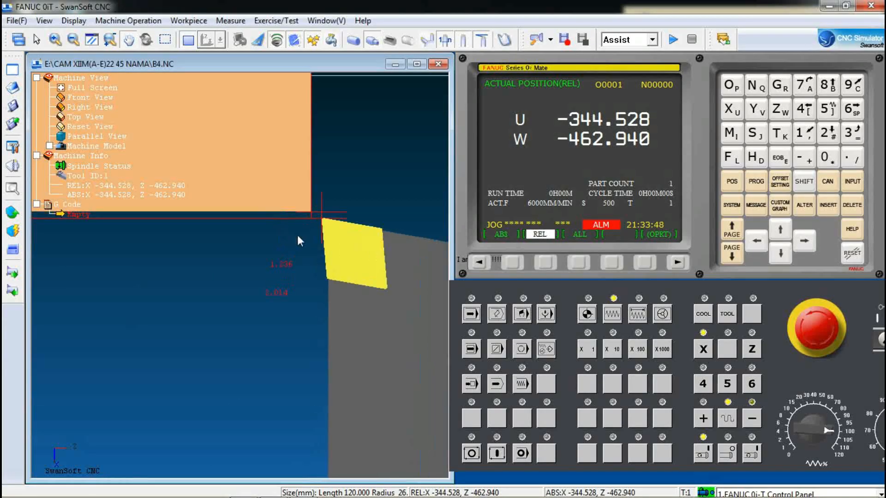
{"action": "left_click_drag", "start_coordinate": [278, 190], "coordinate": [262, 271]}
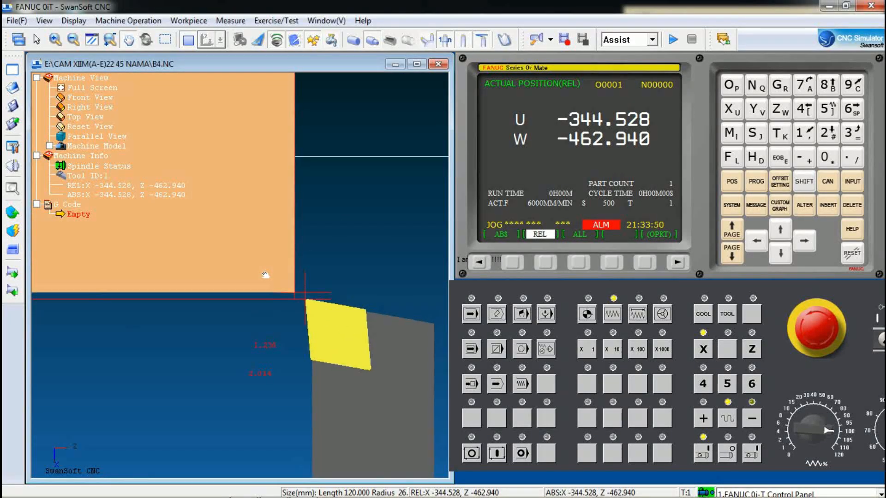
{"action": "left_click", "coordinate": [638, 314]}
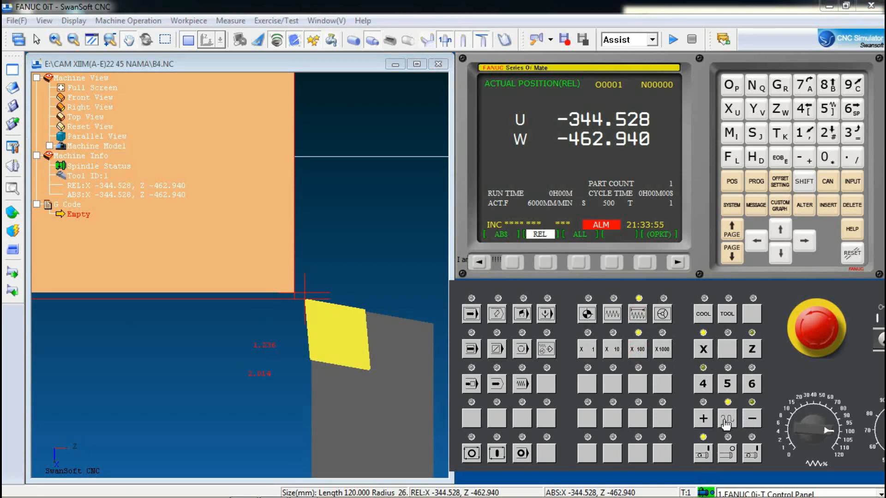
{"action": "left_click", "coordinate": [753, 421]}
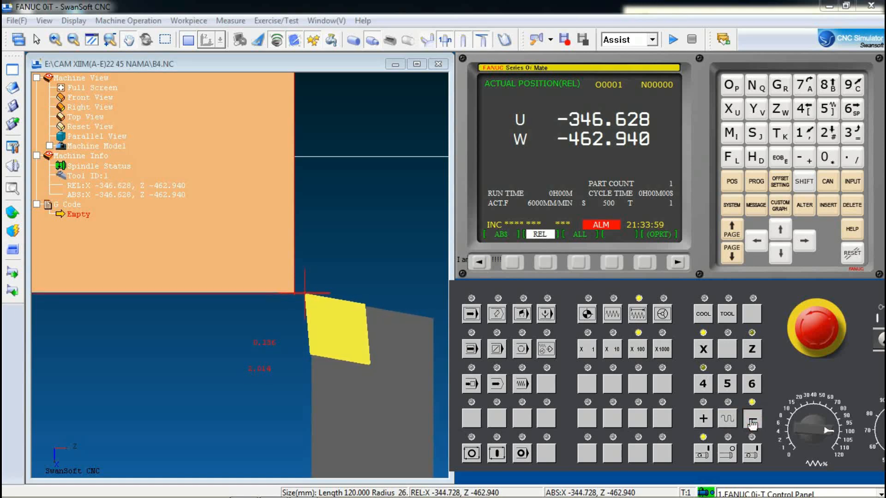
{"action": "left_click", "coordinate": [752, 421]}
{"action": "left_click", "coordinate": [752, 421]}
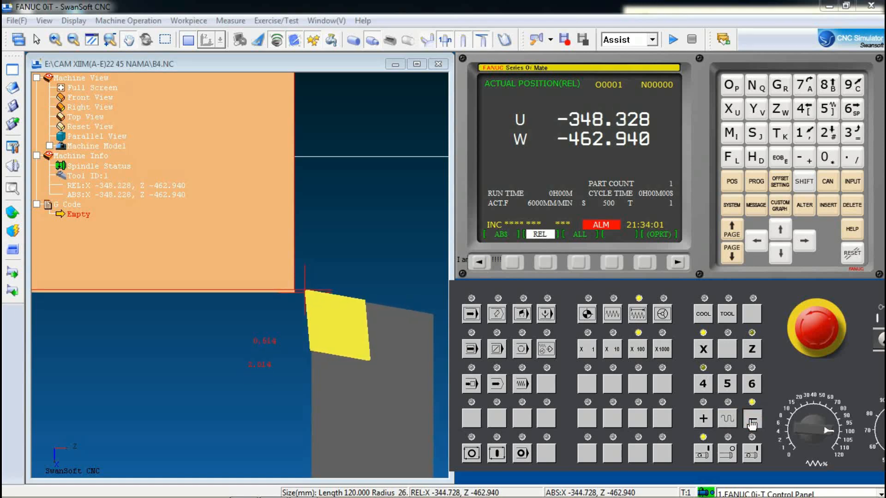
{"action": "left_click", "coordinate": [752, 421]}
{"action": "left_click", "coordinate": [751, 421]}
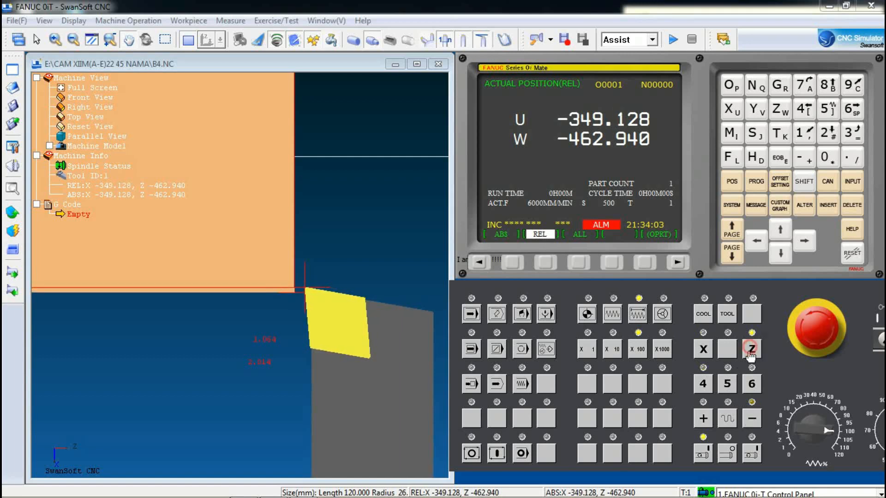
- Step the tool in the negative Z direction into the workpiece's corner, to about W -466.6
{"action": "left_click", "coordinate": [752, 421]}
{"action": "left_click", "coordinate": [752, 421]}
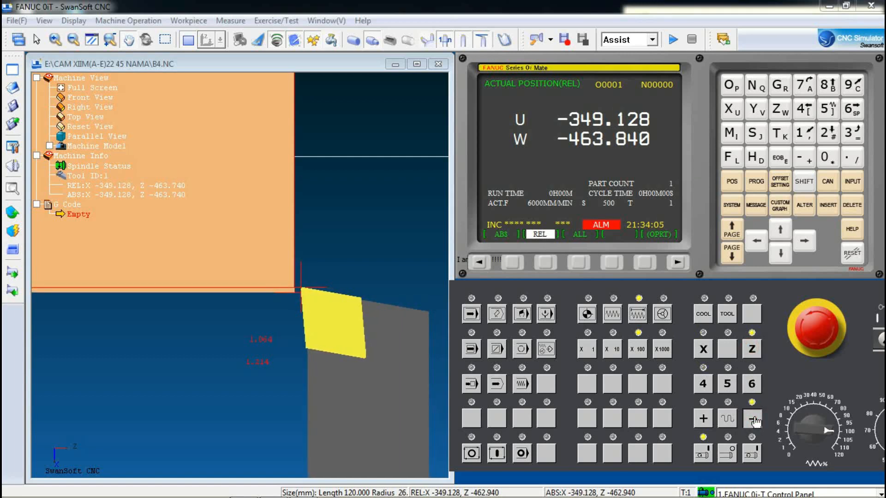
{"action": "left_click", "coordinate": [752, 420]}
{"action": "left_click", "coordinate": [753, 421]}
{"action": "left_click", "coordinate": [754, 421]}
{"action": "left_click", "coordinate": [753, 421]}
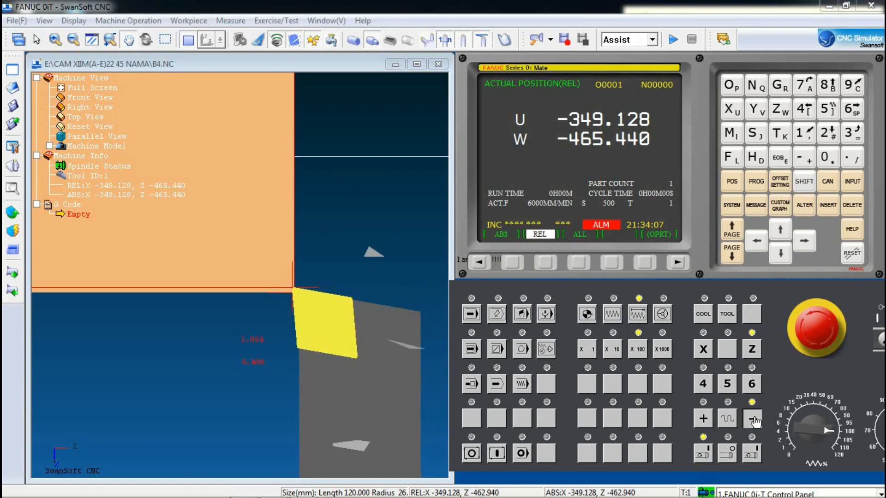
{"action": "left_click", "coordinate": [753, 420]}
{"action": "left_click", "coordinate": [753, 420]}
{"action": "left_click", "coordinate": [754, 421]}
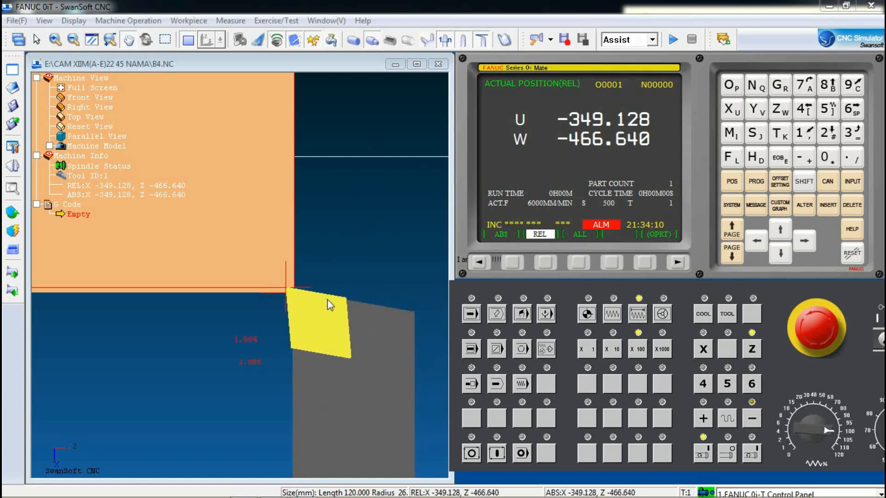
- Zero the relative W and U coordinates at the tool's current position with the ORIGIN function
{"action": "scroll", "coordinate": [265, 285], "scroll_direction": "down", "scroll_amount": 4}
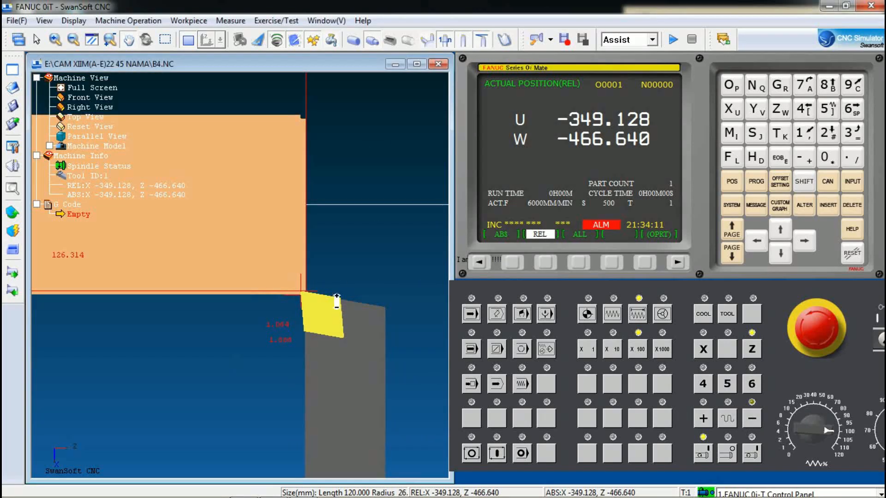
{"action": "scroll", "coordinate": [336, 302], "scroll_direction": "down", "scroll_amount": 2}
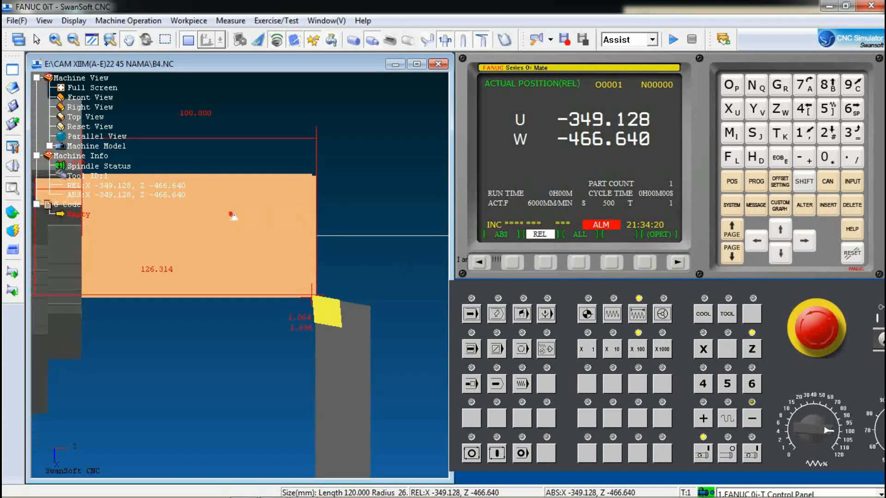
{"action": "left_click_drag", "start_coordinate": [227, 212], "coordinate": [264, 211]}
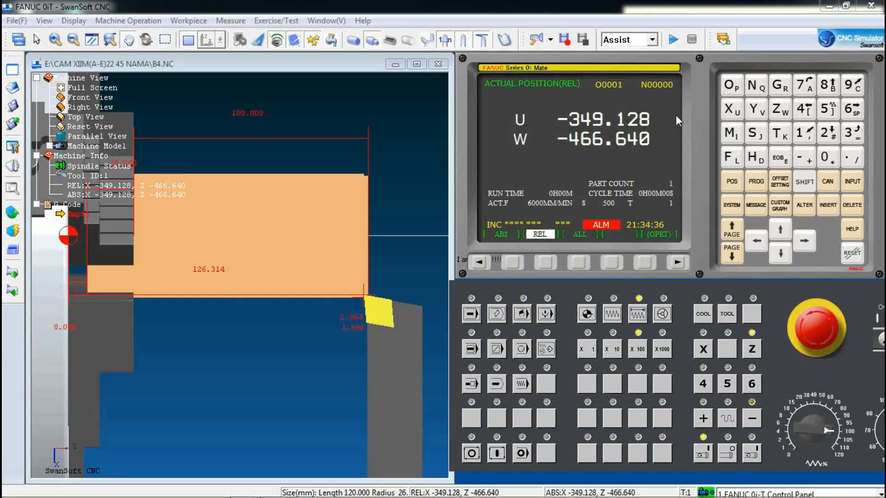
{"action": "left_click", "coordinate": [783, 116]}
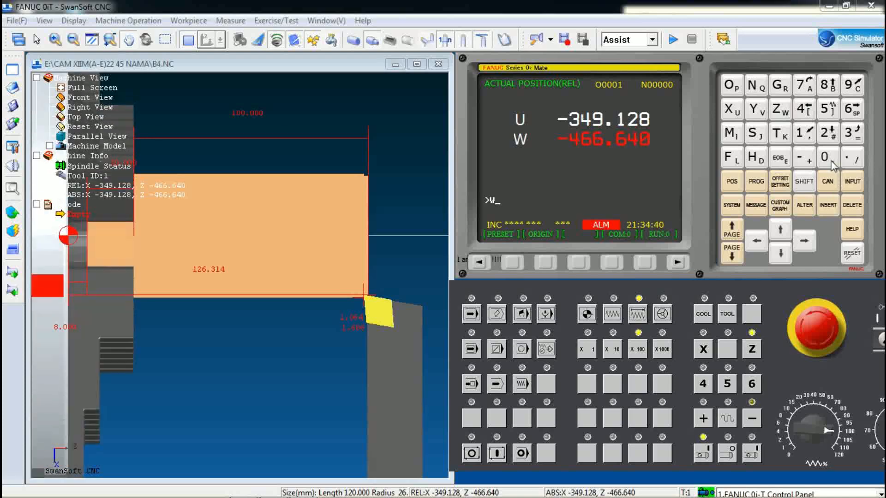
{"action": "left_click", "coordinate": [545, 262]}
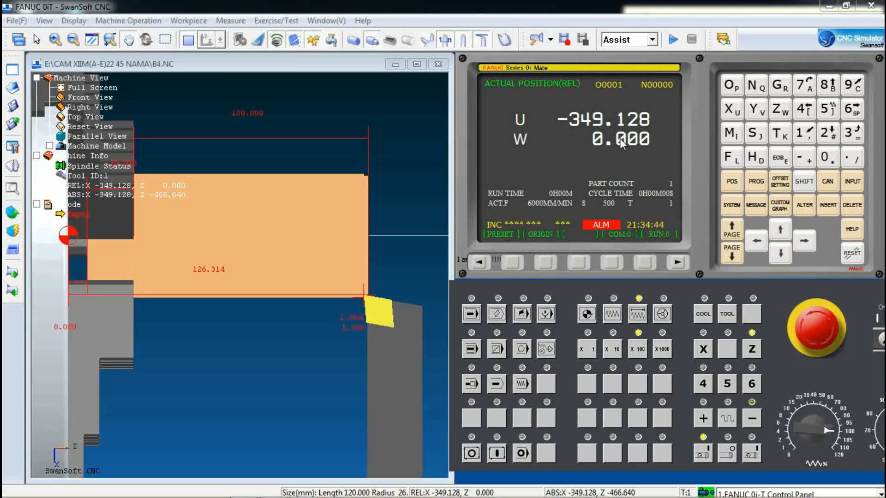
{"action": "left_click", "coordinate": [808, 183]}
{"action": "left_click", "coordinate": [733, 110]}
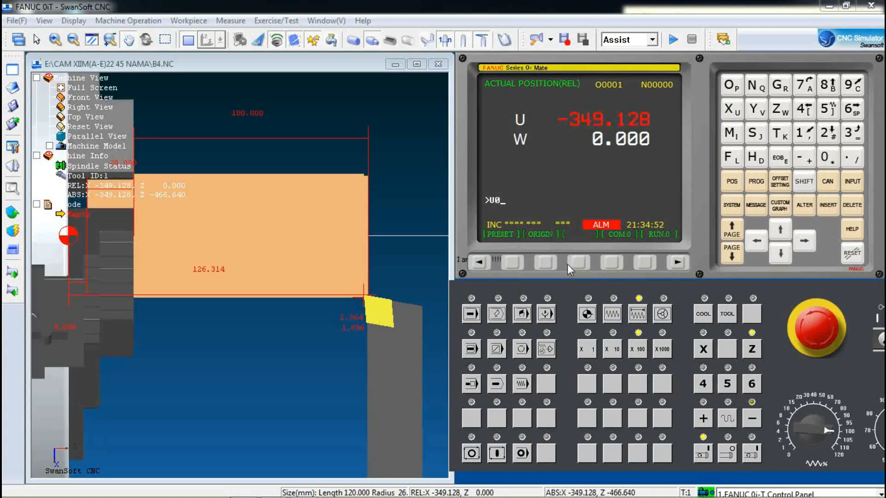
{"action": "left_click", "coordinate": [547, 264]}
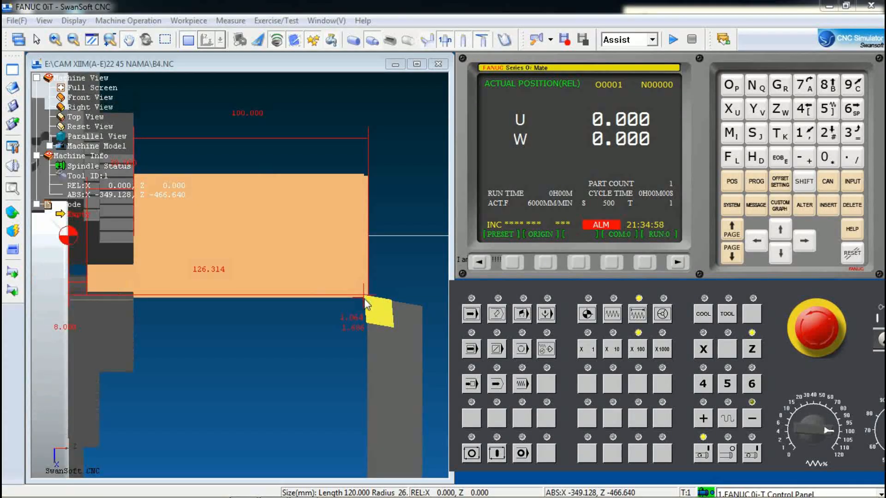
- Set the Z value of wear offset W 001 by measuring Z0 at the current tool position, and return to its X value
{"action": "scroll", "coordinate": [339, 268], "scroll_direction": "down", "scroll_amount": 3}
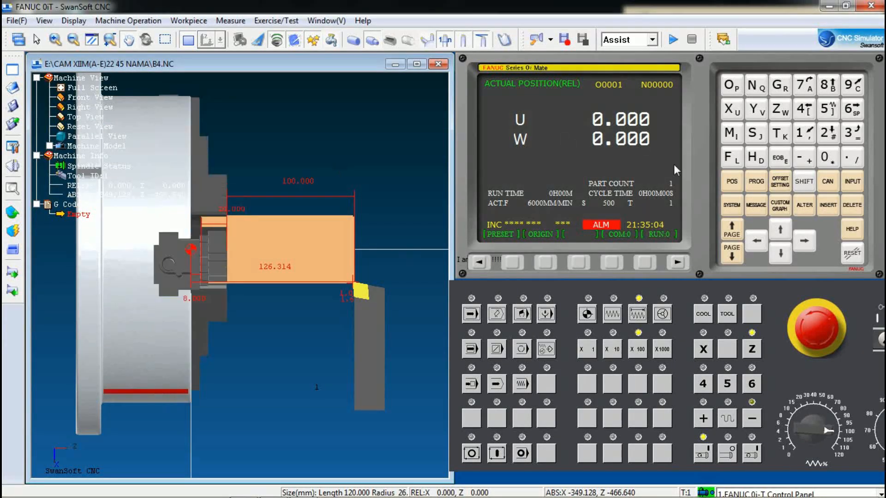
{"action": "left_click", "coordinate": [787, 185]}
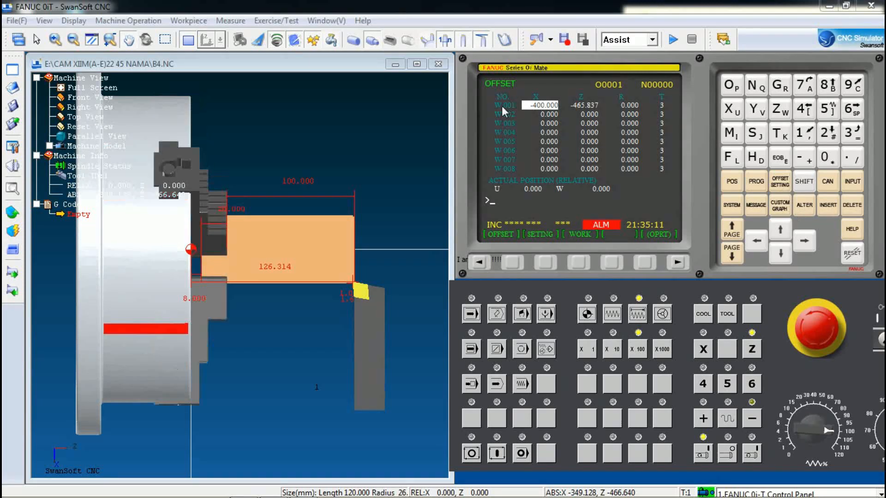
{"action": "left_click", "coordinate": [518, 263]}
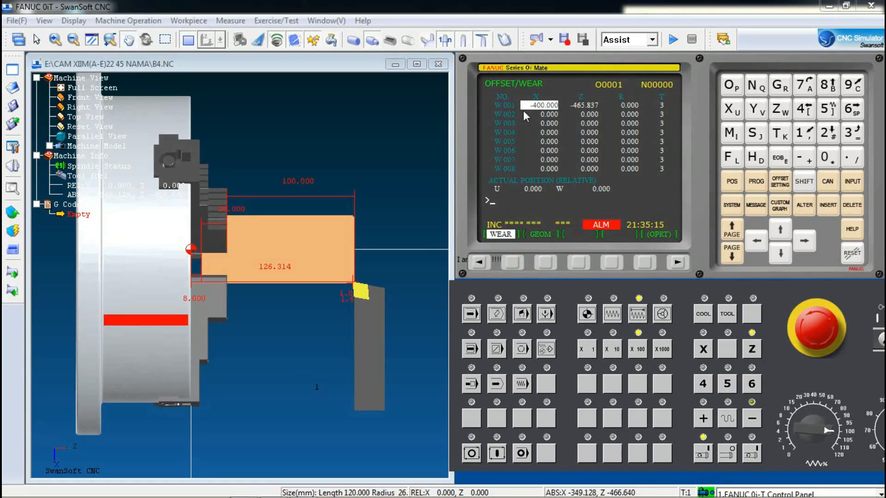
{"action": "left_click", "coordinate": [804, 240]}
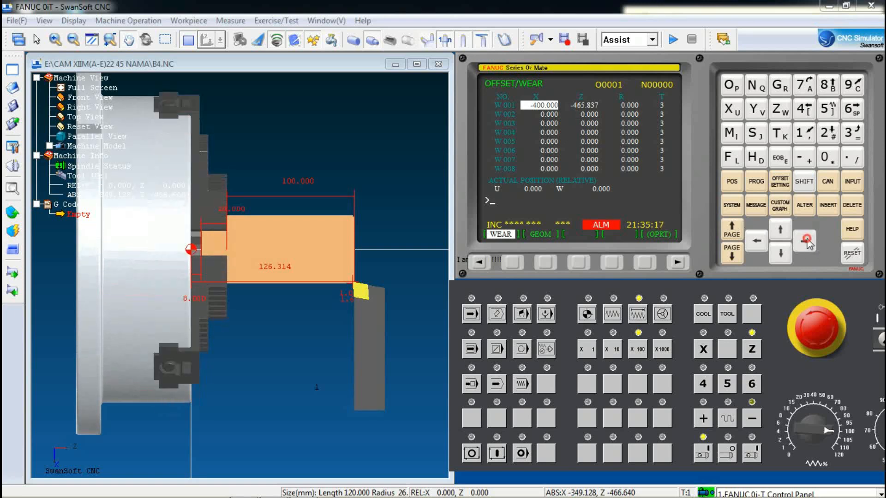
{"action": "left_click", "coordinate": [779, 111]}
{"action": "left_click", "coordinate": [827, 159]}
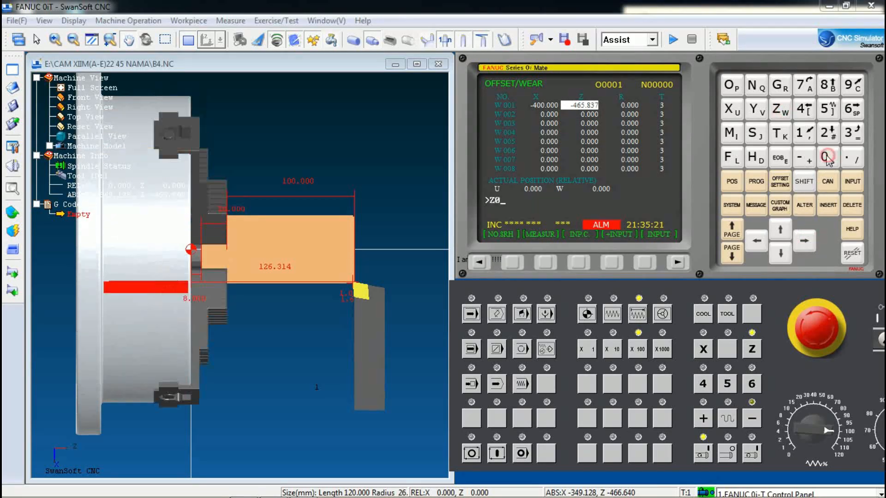
{"action": "left_click", "coordinate": [544, 263]}
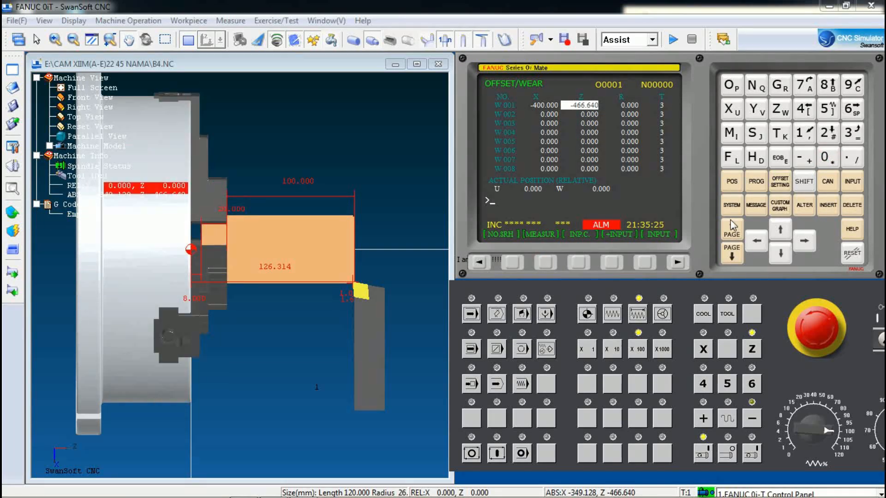
{"action": "key", "text": "Left"}
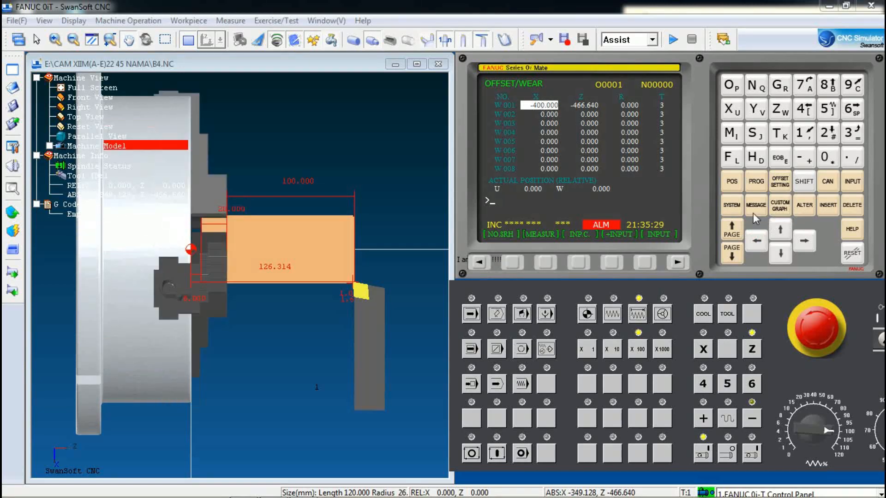
- Show the relative position, jog the tool away in the positive Z direction to about W 23.1, and stop the spindle
{"action": "left_click", "coordinate": [734, 182]}
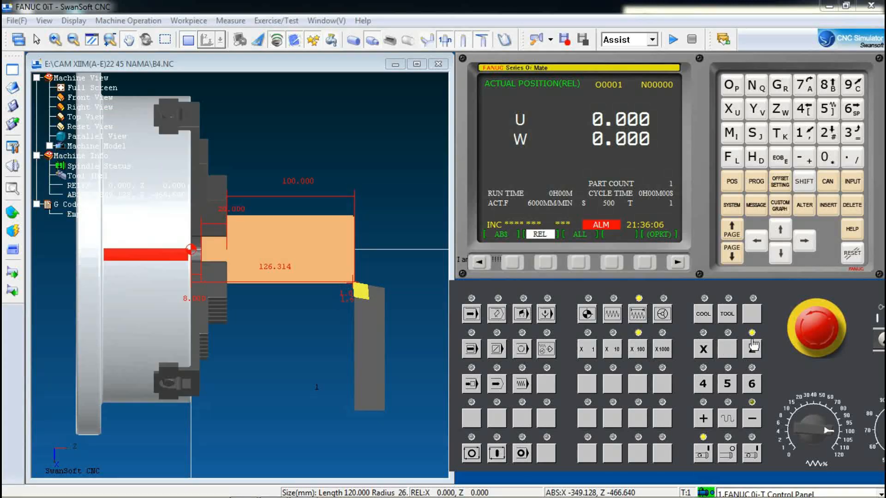
{"action": "left_click", "coordinate": [613, 313]}
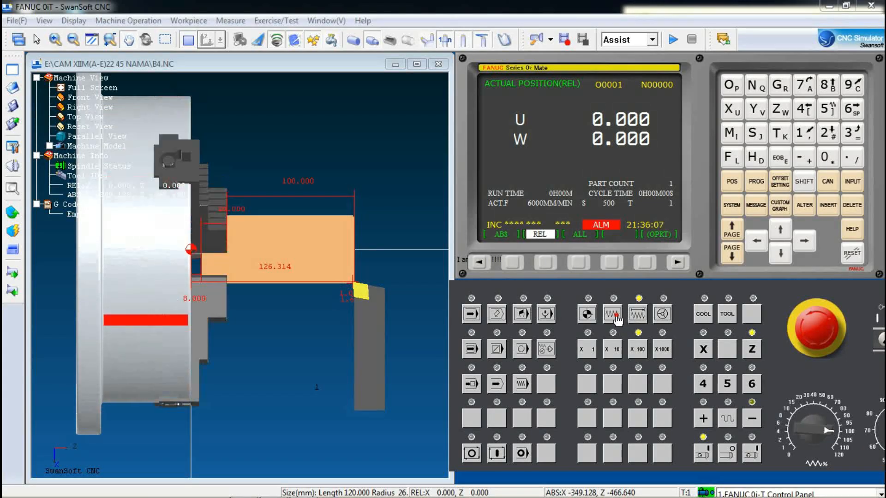
{"action": "left_click", "coordinate": [755, 354]}
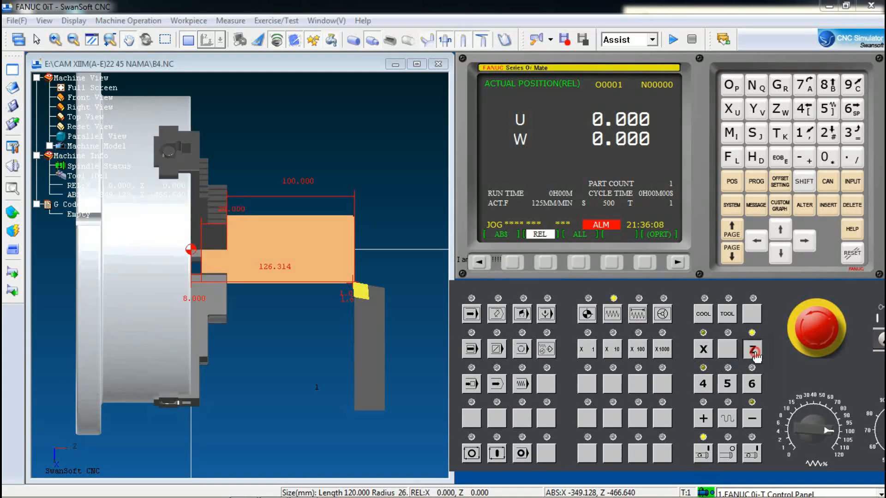
{"action": "left_click", "coordinate": [705, 420]}
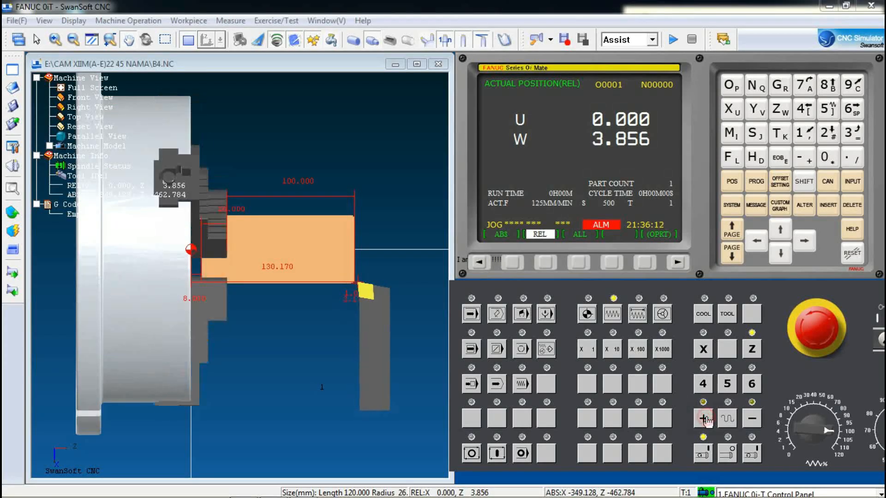
{"action": "left_click", "coordinate": [704, 419]}
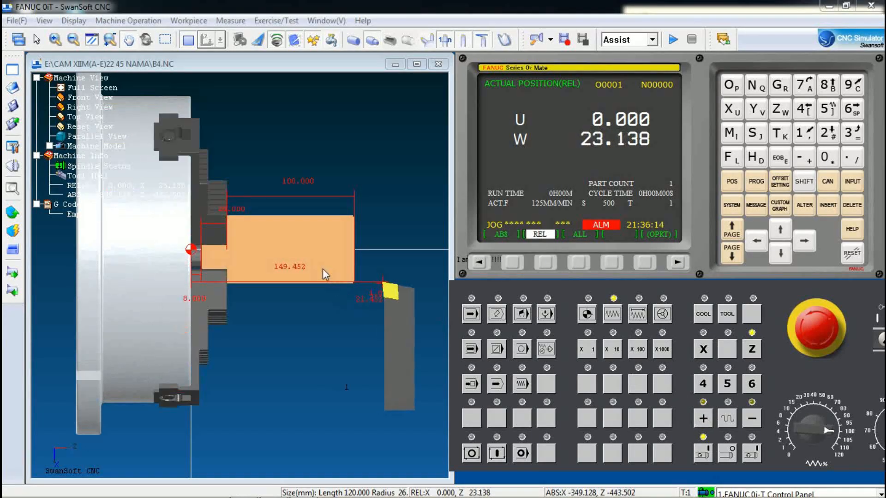
{"action": "left_click", "coordinate": [727, 453]}
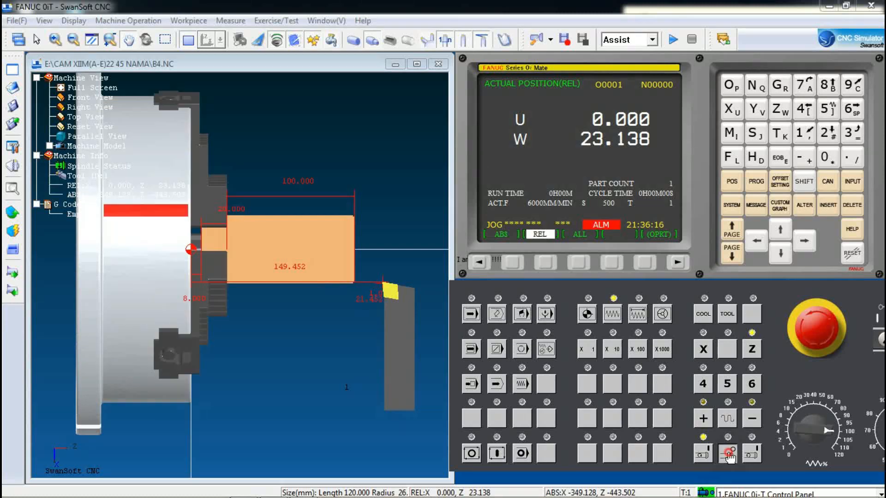
- Measure the workpiece's turned end diameter with all dimensions displayed, and exit the measuring mode
{"action": "scroll", "coordinate": [333, 256], "scroll_direction": "up", "scroll_amount": 4}
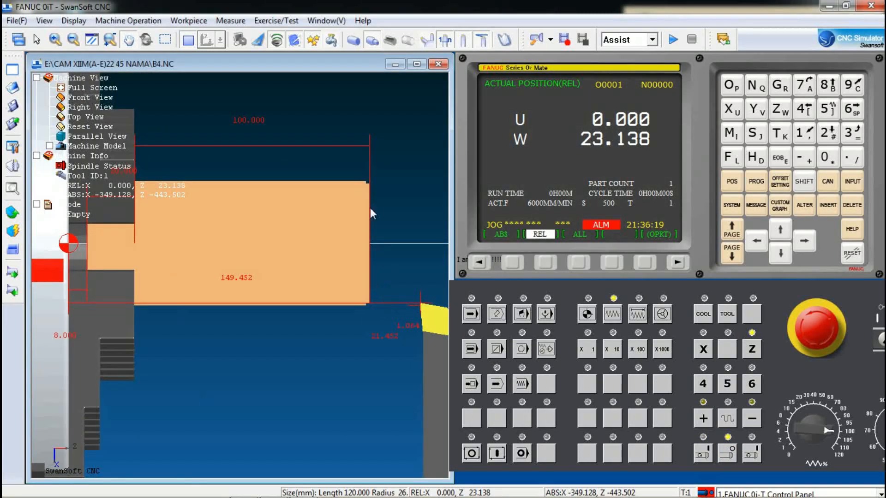
{"action": "left_click", "coordinate": [230, 21]}
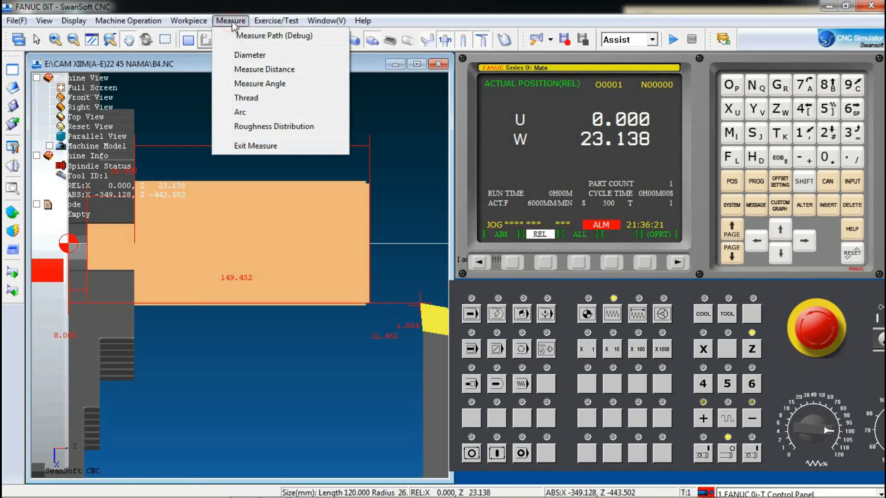
{"action": "left_click", "coordinate": [256, 55]}
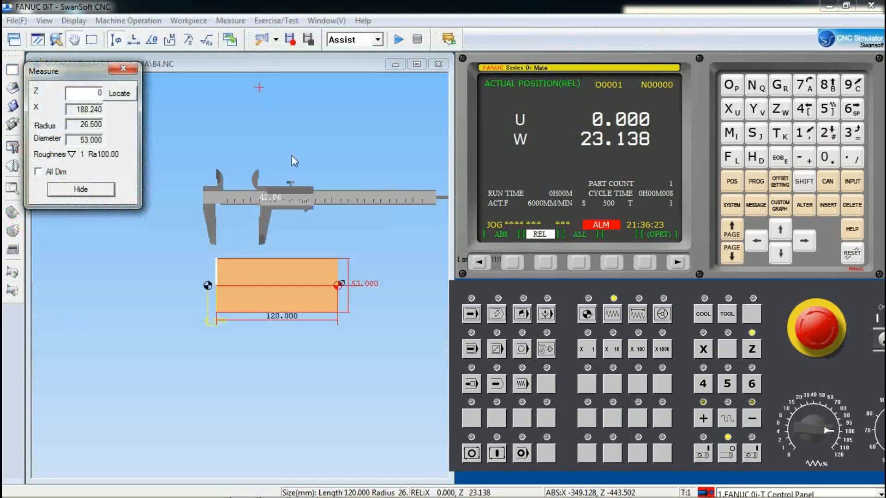
{"action": "left_click", "coordinate": [38, 171]}
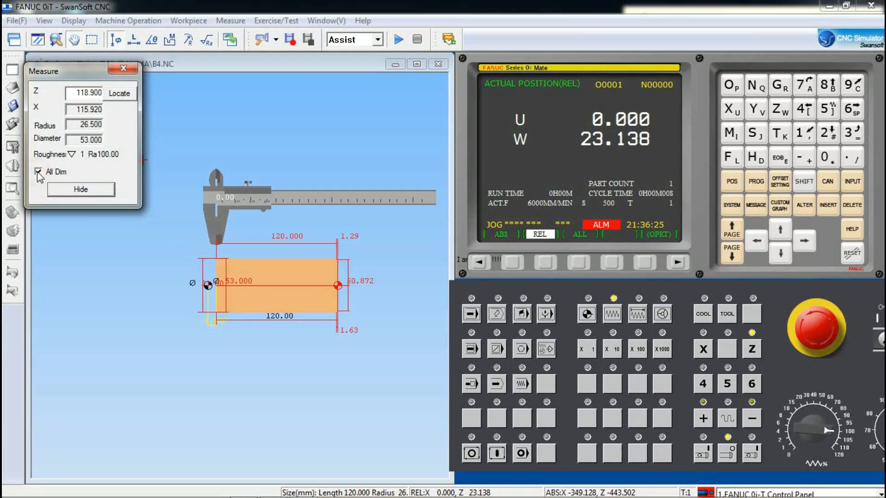
{"action": "left_click", "coordinate": [351, 287]}
{"action": "scroll", "coordinate": [350, 288], "scroll_direction": "up", "scroll_amount": 5}
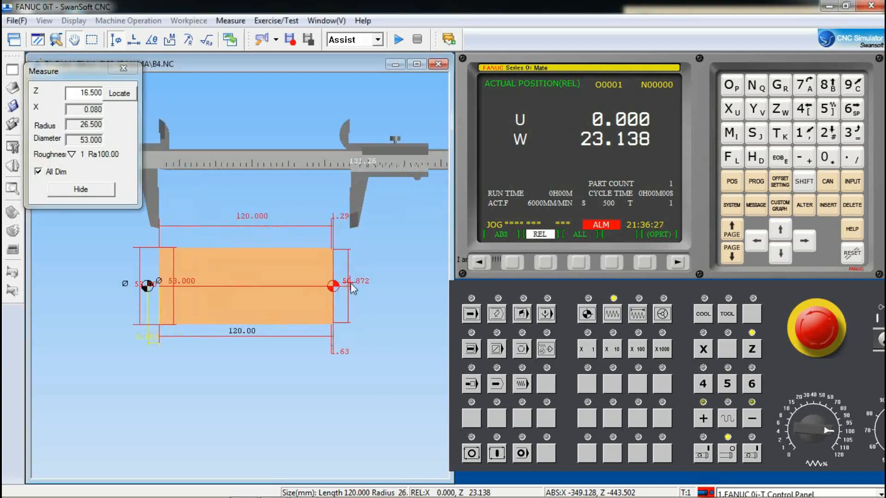
{"action": "scroll", "coordinate": [325, 291], "scroll_direction": "down", "scroll_amount": 1}
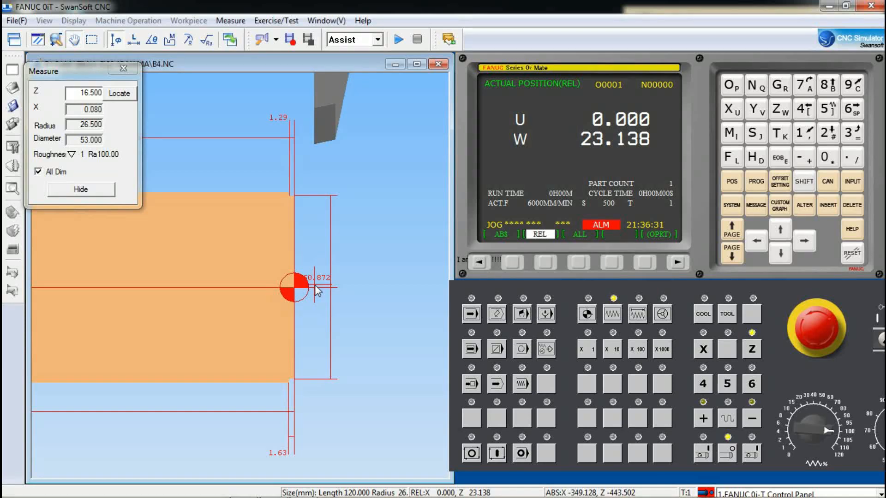
{"action": "scroll", "coordinate": [322, 284], "scroll_direction": "up", "scroll_amount": 2}
{"action": "scroll", "coordinate": [317, 287], "scroll_direction": "down", "scroll_amount": 2}
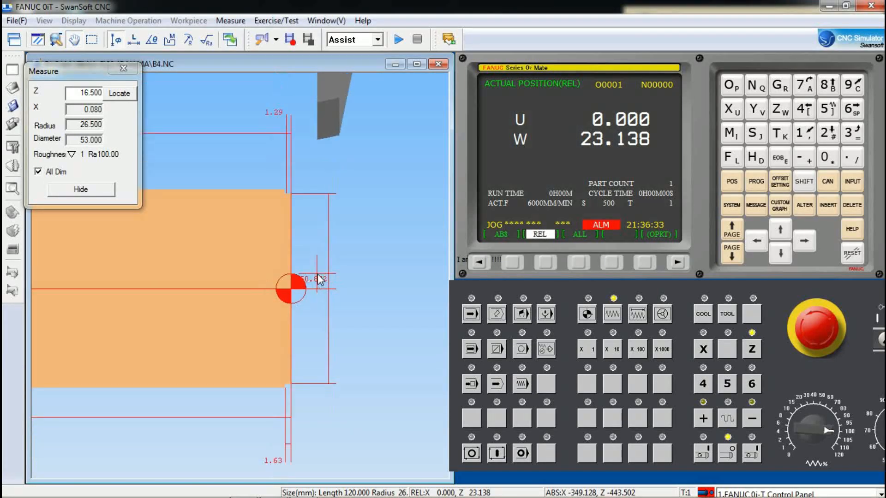
{"action": "scroll", "coordinate": [318, 281], "scroll_direction": "down", "scroll_amount": 1}
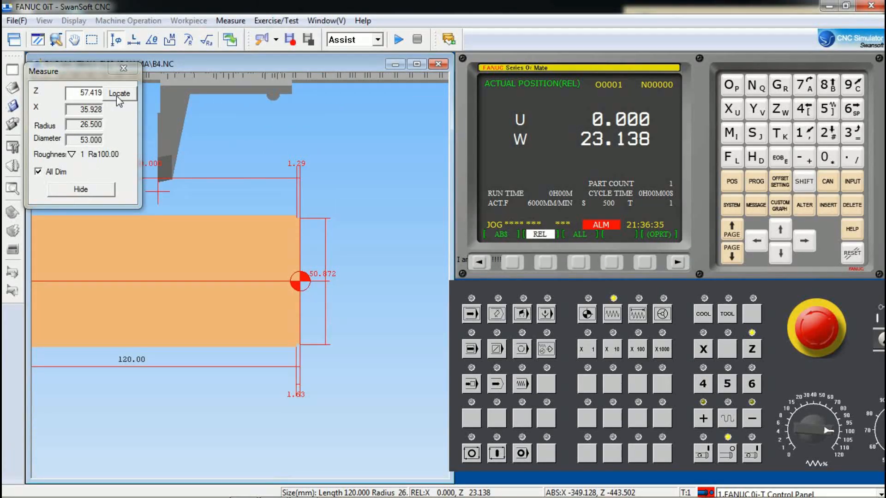
{"action": "left_click", "coordinate": [124, 70]}
{"action": "left_click", "coordinate": [231, 20]}
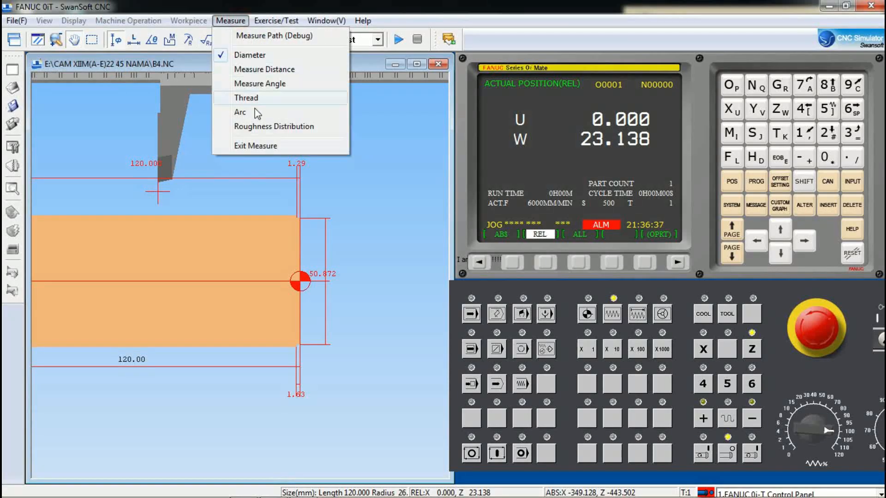
{"action": "left_click", "coordinate": [258, 146]}
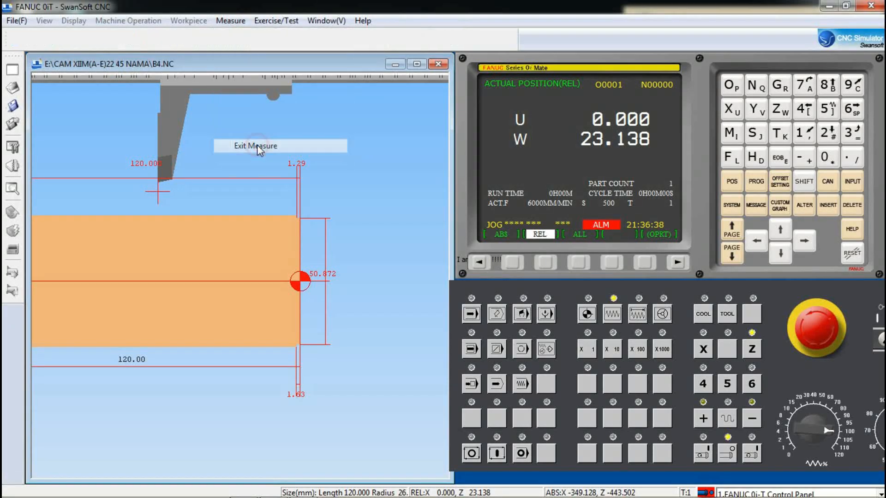
- Set the X value of wear offset W 001 by measuring X50.872
{"action": "left_click", "coordinate": [781, 182]}
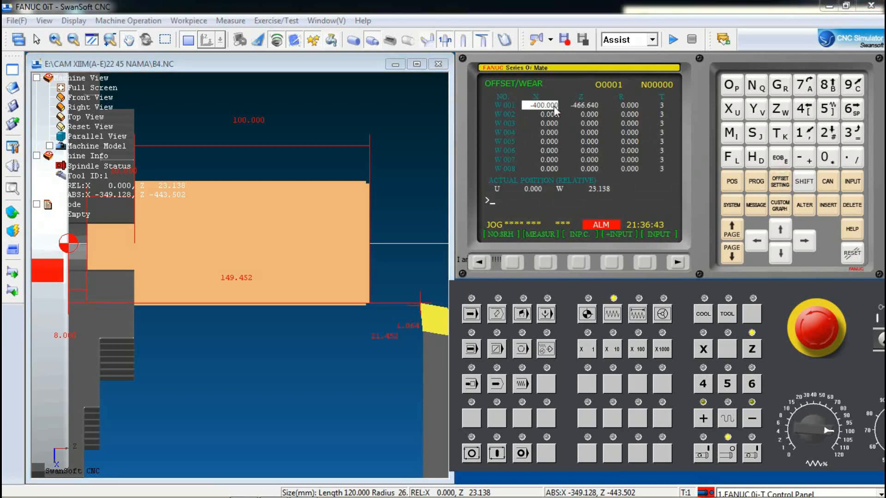
{"action": "left_click", "coordinate": [731, 111]}
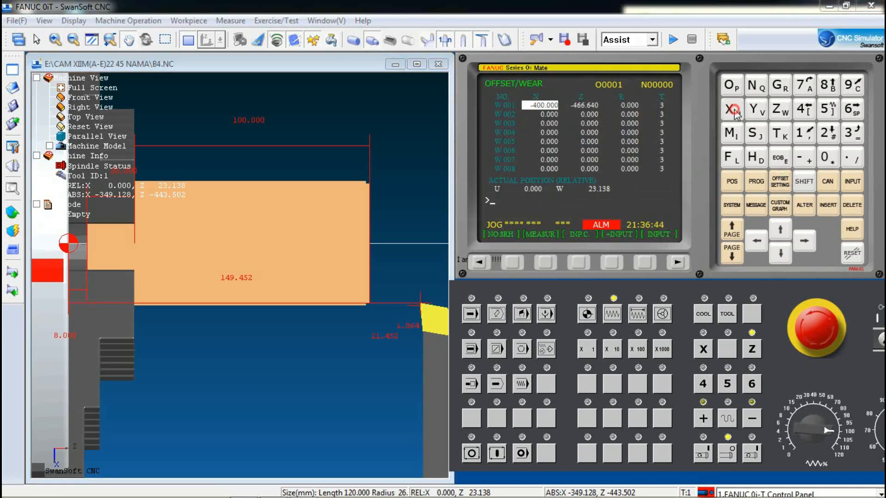
{"action": "left_click", "coordinate": [826, 119]}
{"action": "left_click", "coordinate": [827, 159]}
{"action": "left_click", "coordinate": [850, 159]}
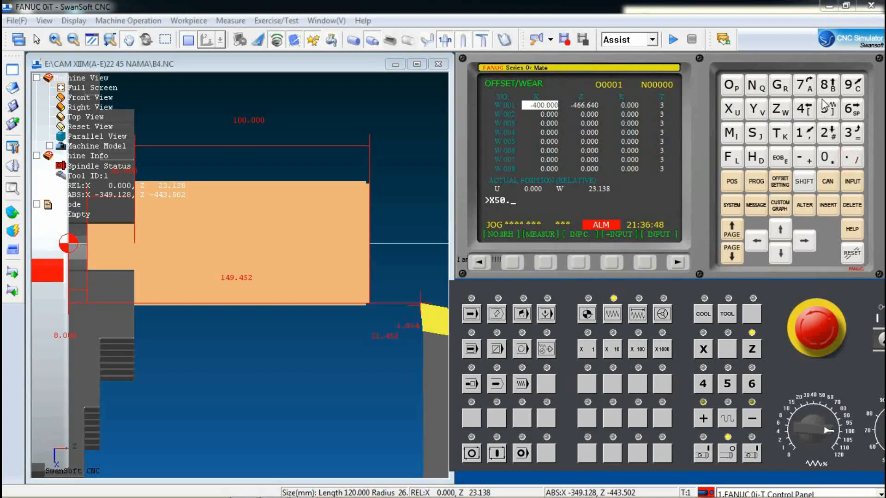
{"action": "left_click", "coordinate": [825, 86]}
{"action": "left_click", "coordinate": [805, 87]}
{"action": "left_click", "coordinate": [829, 134]}
{"action": "left_click", "coordinate": [545, 261]}
{"action": "scroll", "coordinate": [338, 231], "scroll_direction": "down", "scroll_amount": 3}
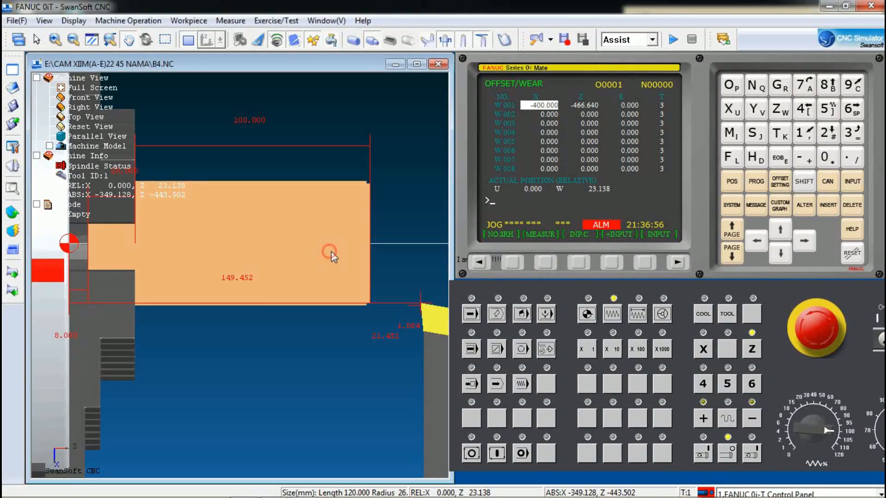
{"action": "scroll", "coordinate": [343, 251], "scroll_direction": "up", "scroll_amount": 2}
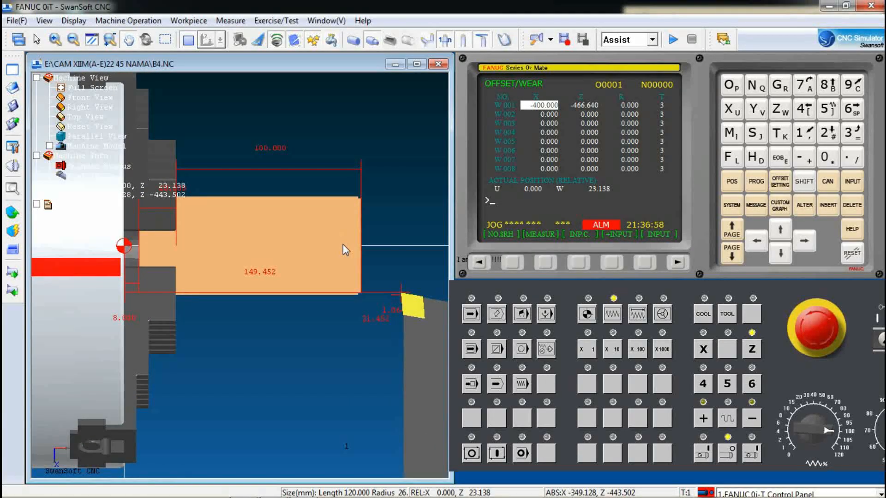
- Switch the controller to memory (MEM) mode and display the program screen
{"action": "left_click", "coordinate": [738, 185]}
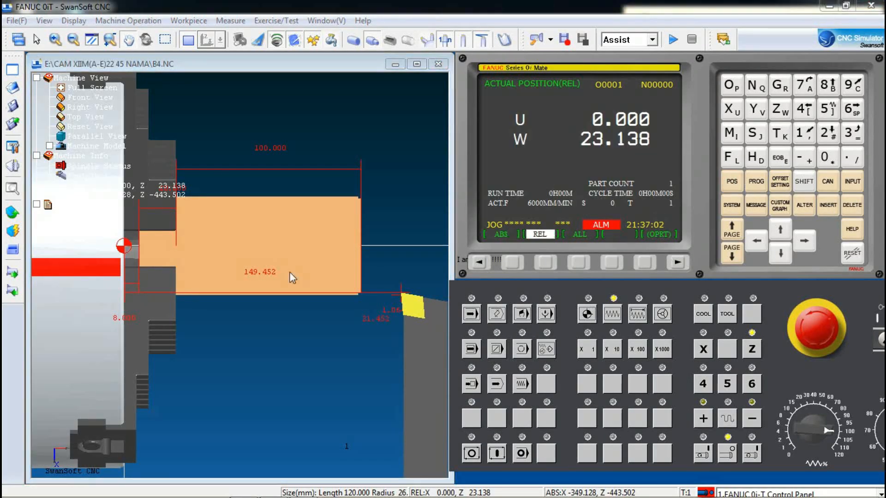
{"action": "left_click", "coordinate": [471, 313]}
{"action": "left_click", "coordinate": [755, 181]}
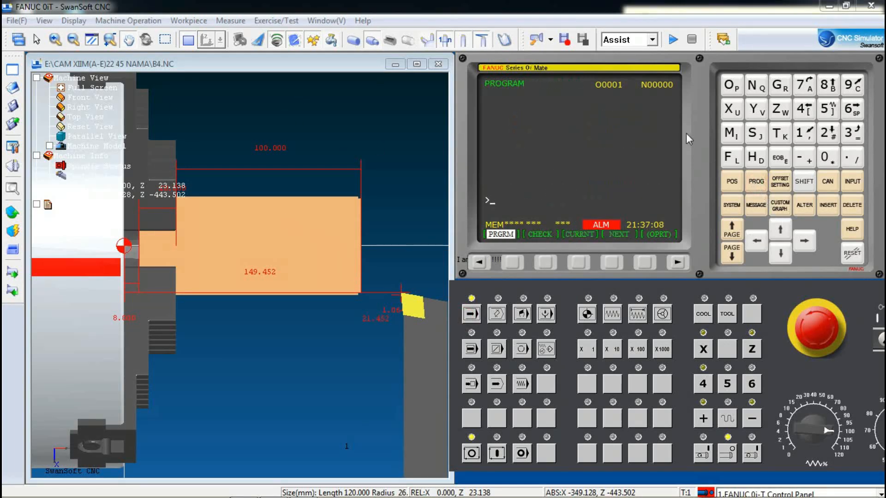
- Load the NC code file B4.NC from the CAM XIIM(A-E)22 45 NAMA folder without selecting any files to save
{"action": "left_click", "coordinate": [20, 21]}
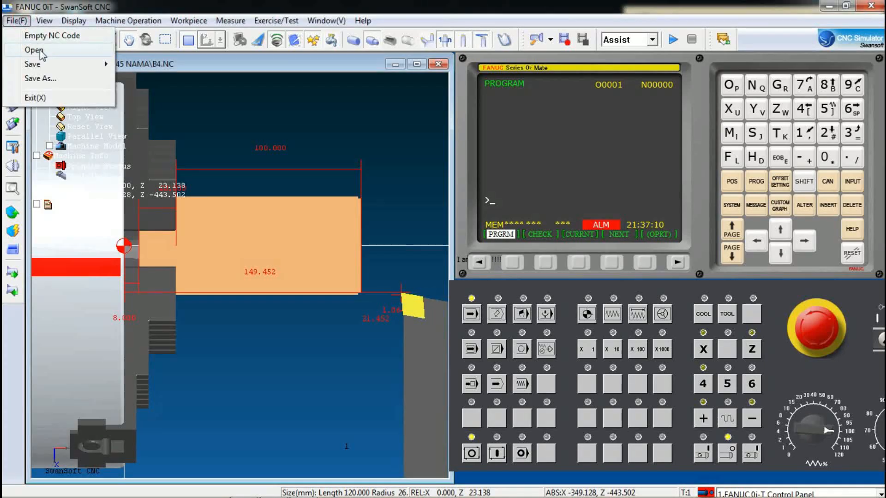
{"action": "left_click", "coordinate": [40, 52]}
{"action": "left_click", "coordinate": [478, 282]}
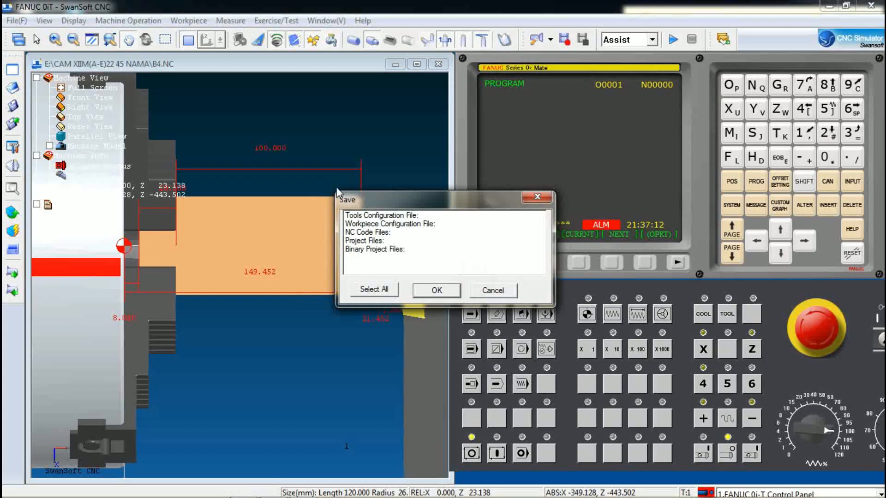
{"action": "left_click", "coordinate": [437, 290]}
{"action": "left_click", "coordinate": [279, 236]}
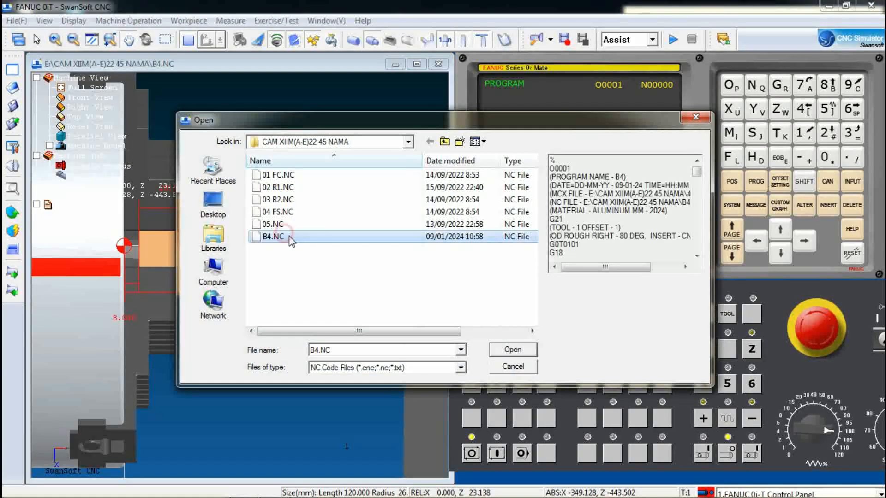
{"action": "left_click", "coordinate": [513, 351]}
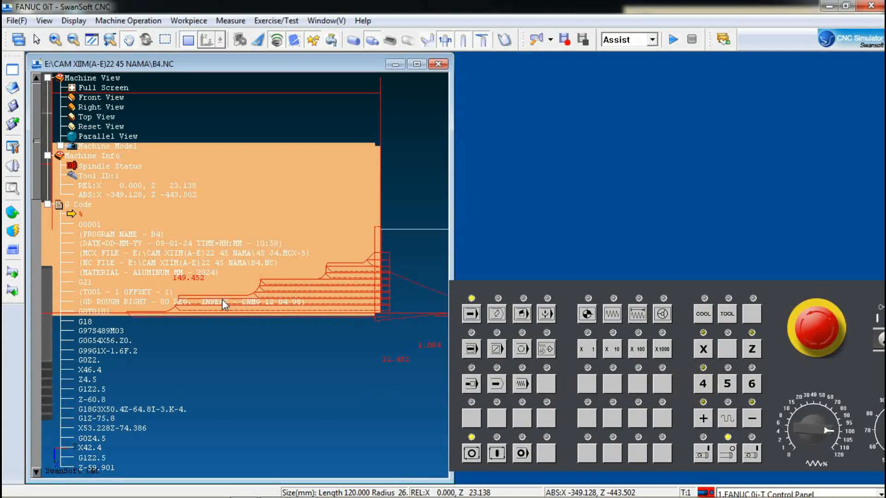
{"action": "scroll", "coordinate": [270, 273], "scroll_direction": "down", "scroll_amount": 6}
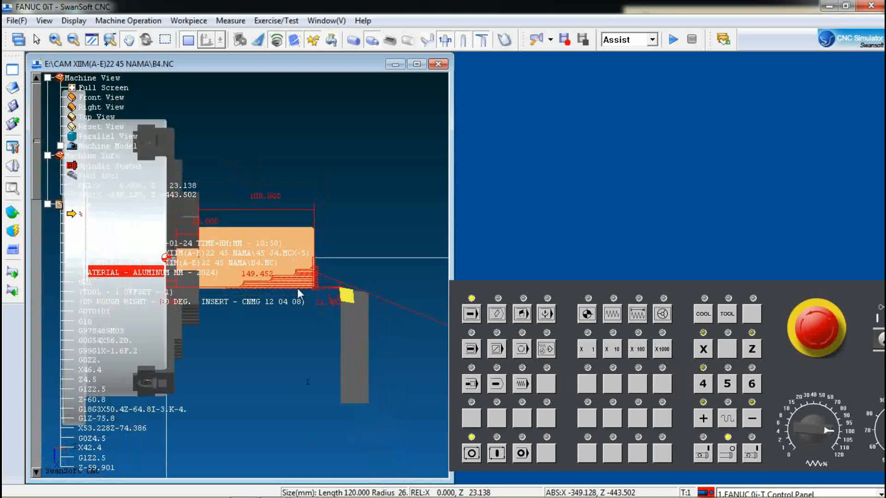
{"action": "scroll", "coordinate": [295, 286], "scroll_direction": "up", "scroll_amount": 2}
{"action": "scroll", "coordinate": [295, 284], "scroll_direction": "up", "scroll_amount": 1}
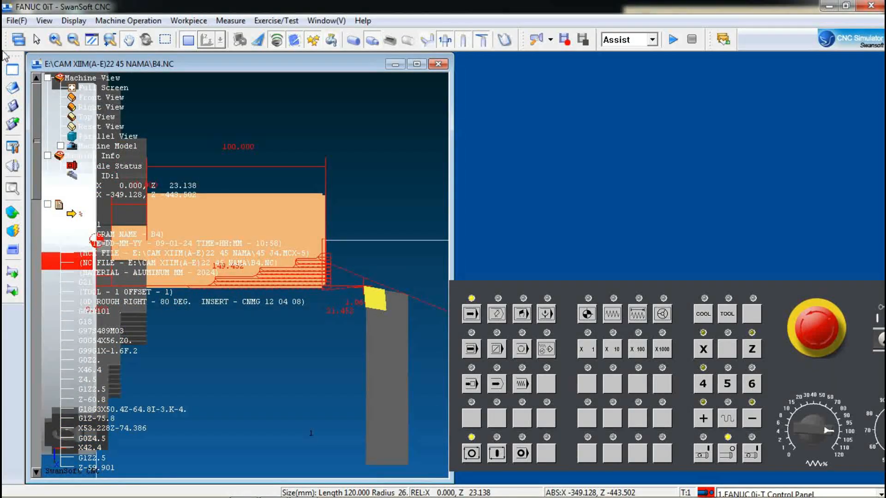
- Clear the loaded NC code with Empty NC Code
{"action": "left_click", "coordinate": [17, 41]}
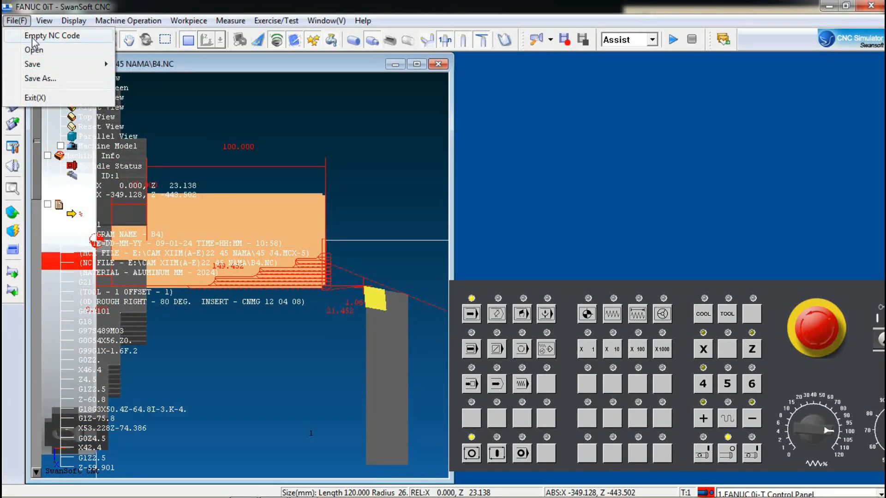
{"action": "left_click", "coordinate": [25, 36]}
{"action": "left_click", "coordinate": [16, 20]}
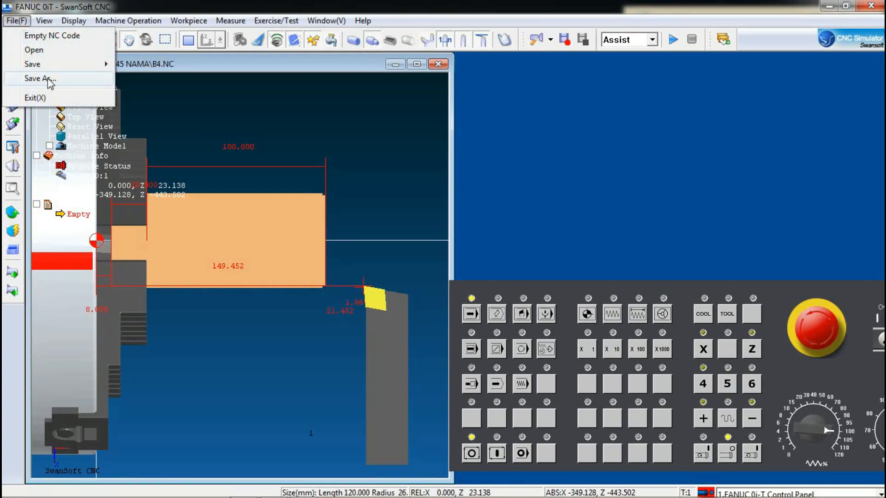
{"action": "left_click", "coordinate": [59, 36]}
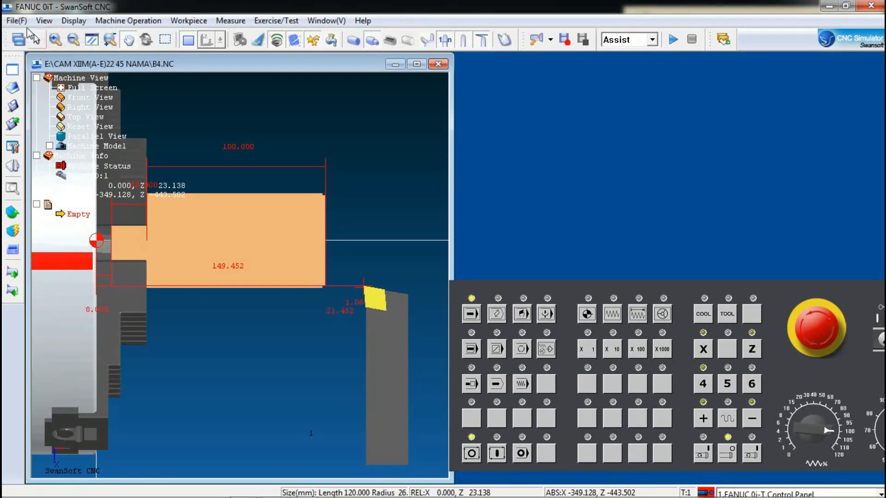
- Switch the window layout to enlarge the machine view and turn off 2D View to show the lathe in 3D
{"action": "left_click", "coordinate": [19, 40]}
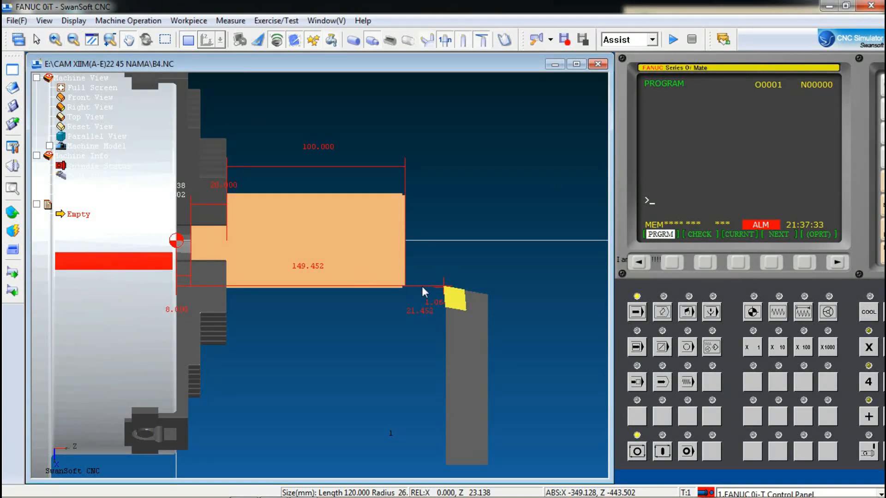
{"action": "left_click", "coordinate": [45, 20]}
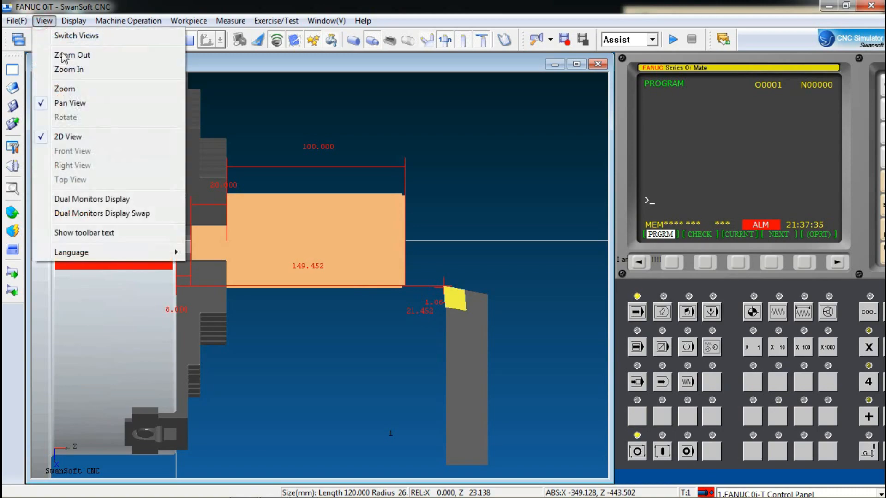
{"action": "left_click", "coordinate": [77, 139]}
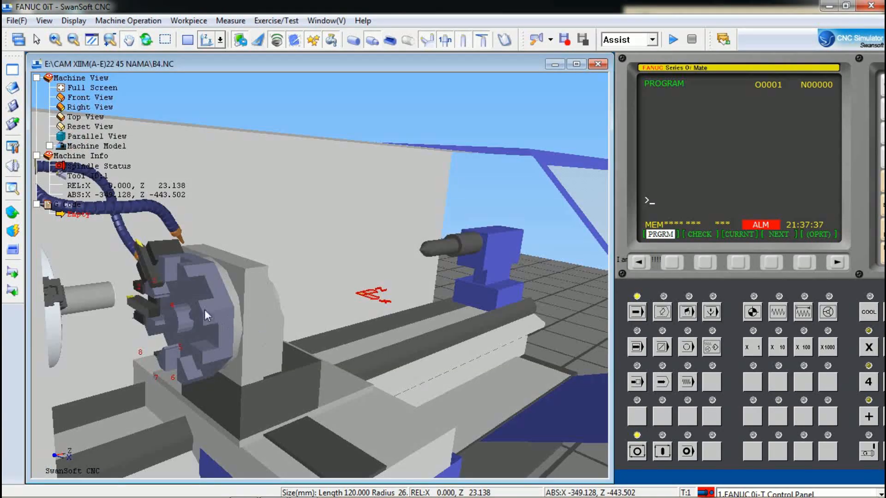
- Mount tool 002 from magazine position 02 using Tool Management
{"action": "mouse_move", "coordinate": [235, 300]}
{"action": "left_mouse_down"}
{"action": "mouse_move", "coordinate": [275, 289]}
{"action": "mouse_move", "coordinate": [235, 293]}
{"action": "left_mouse_up"}
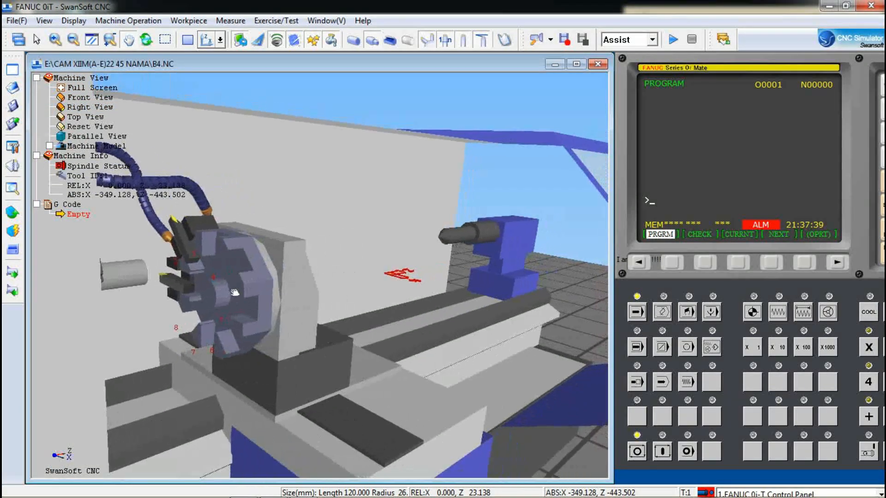
{"action": "left_click", "coordinate": [129, 21]}
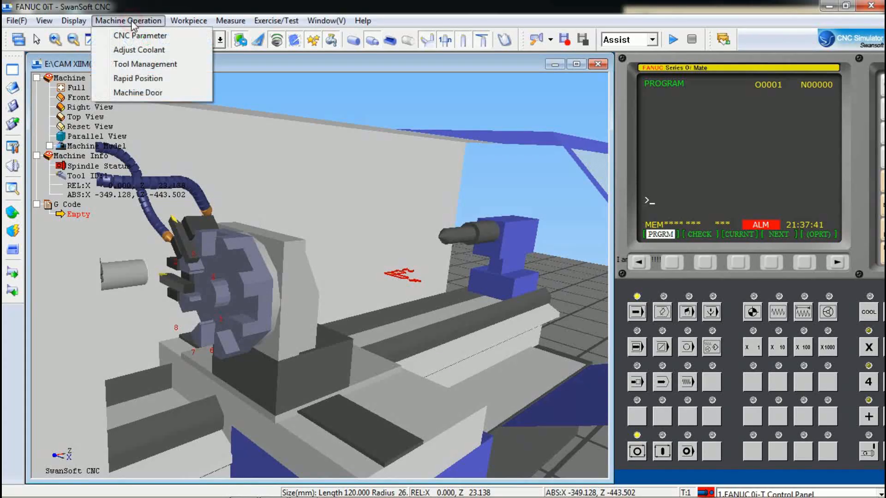
{"action": "left_click", "coordinate": [165, 65]}
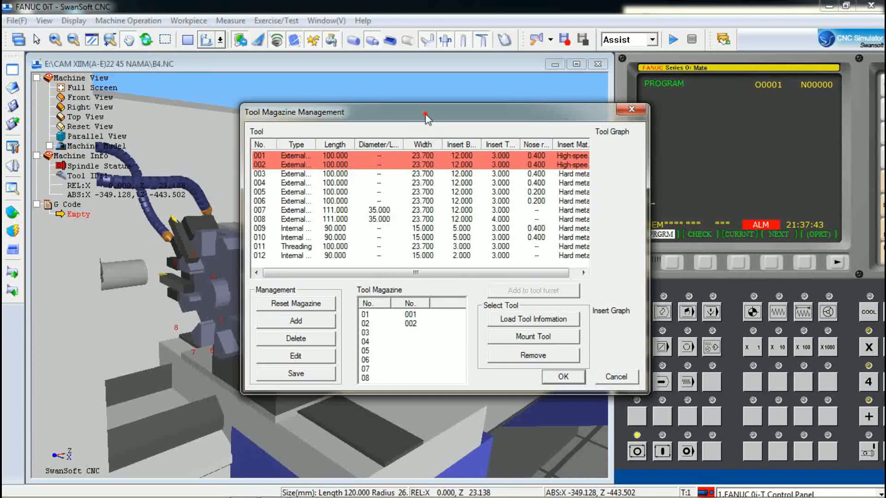
{"action": "left_click_drag", "start_coordinate": [433, 118], "coordinate": [604, 96]}
{"action": "left_click", "coordinate": [593, 302]}
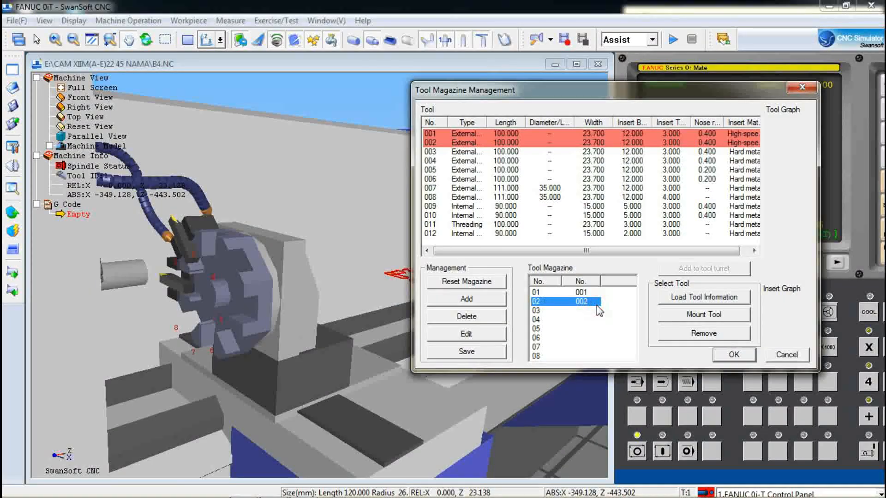
{"action": "left_click", "coordinate": [702, 315]}
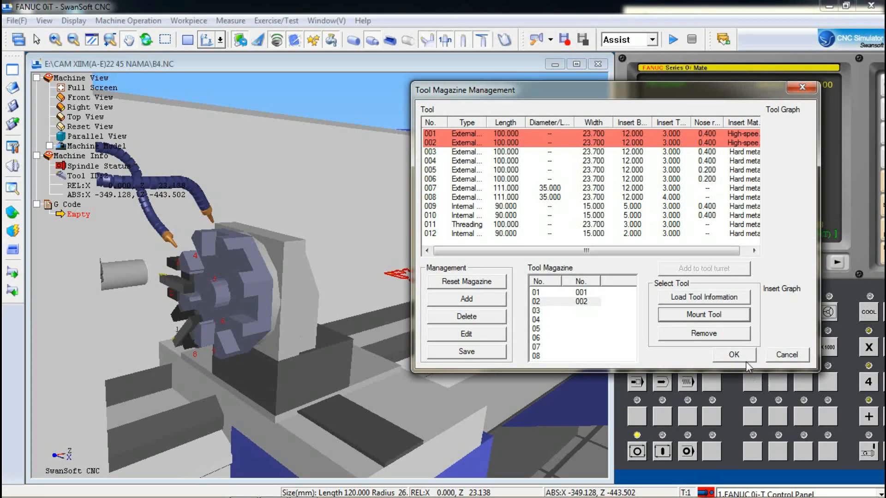
{"action": "left_click", "coordinate": [734, 354]}
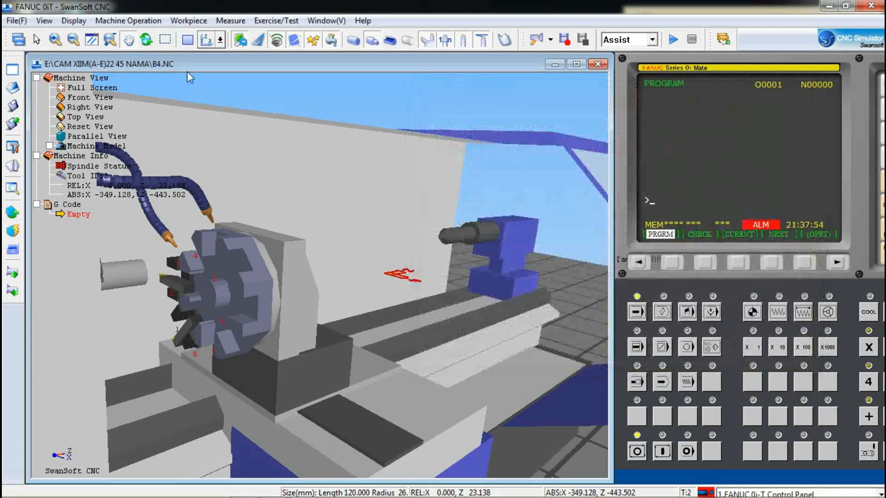
- Turn on 2D View to show the workpiece and the mounted tool with their dimensions
{"action": "left_click", "coordinate": [45, 20]}
{"action": "left_click", "coordinate": [72, 137]}
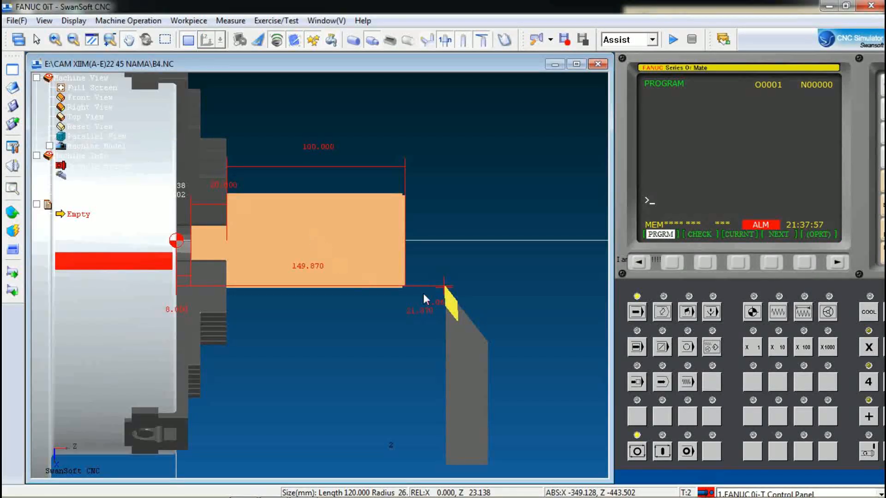
{"action": "scroll", "coordinate": [446, 403], "scroll_direction": "up", "scroll_amount": 2}
{"action": "scroll", "coordinate": [463, 391], "scroll_direction": "down", "scroll_amount": 2}
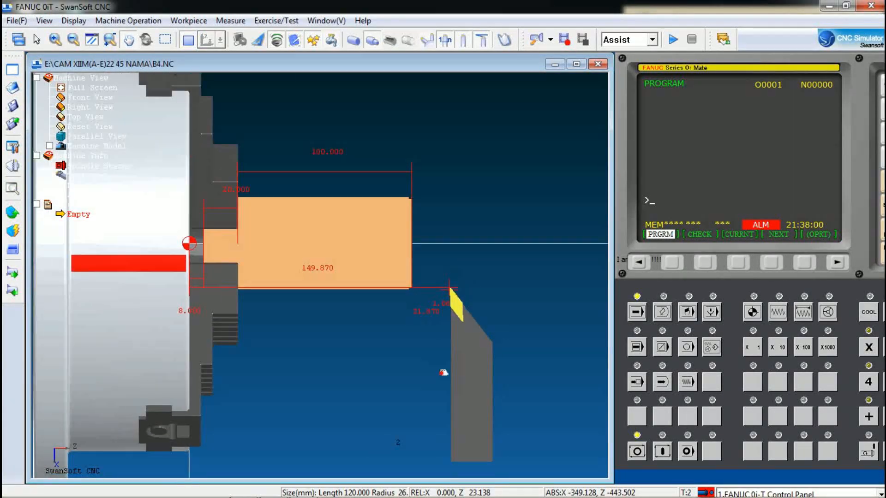
{"action": "left_click_drag", "start_coordinate": [445, 372], "coordinate": [494, 306]}
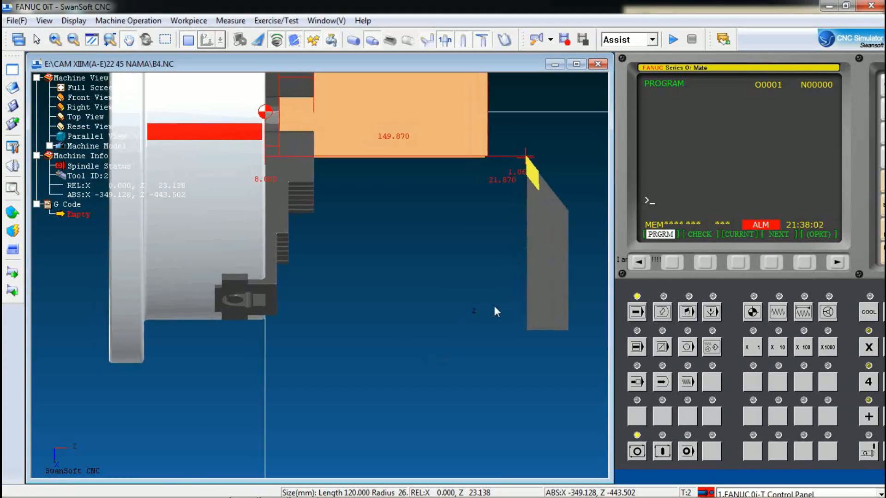
{"action": "scroll", "coordinate": [480, 312], "scroll_direction": "up", "scroll_amount": 4}
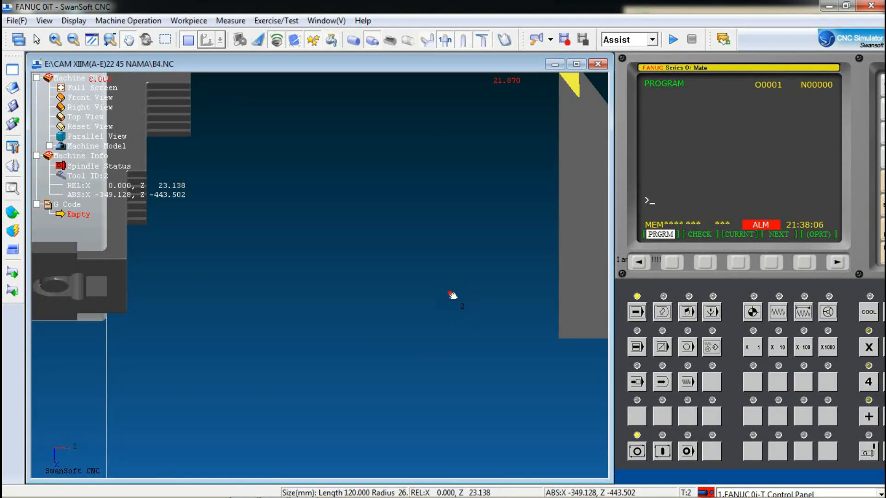
{"action": "scroll", "coordinate": [482, 279], "scroll_direction": "down", "scroll_amount": 1}
{"action": "scroll", "coordinate": [494, 208], "scroll_direction": "down", "scroll_amount": 1}
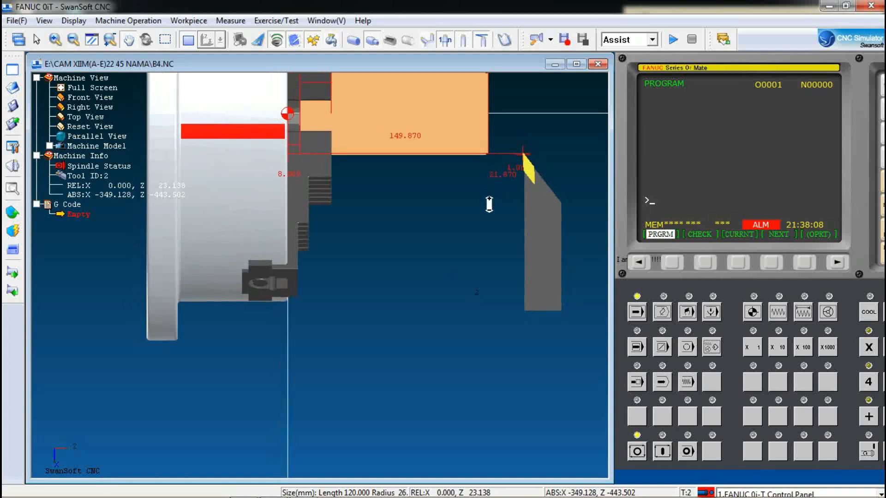
{"action": "scroll", "coordinate": [490, 204], "scroll_direction": "down", "scroll_amount": 2}
{"action": "left_click_drag", "start_coordinate": [481, 211], "coordinate": [371, 262]}
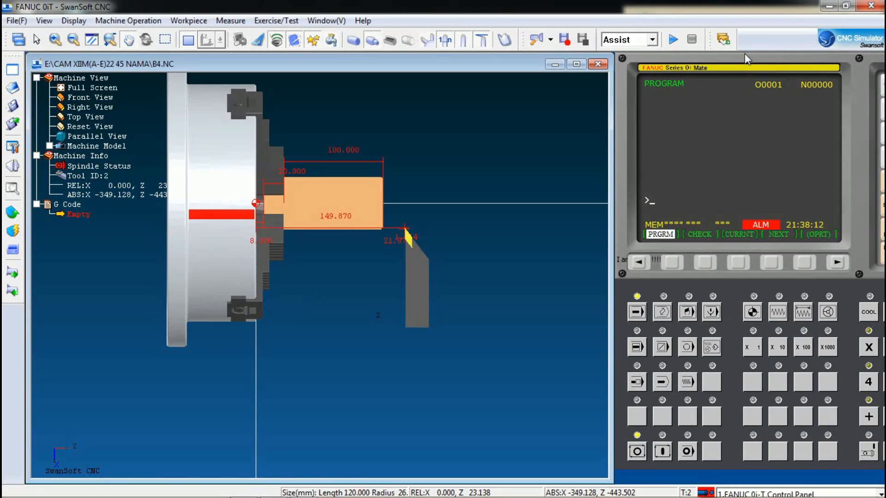
- Restore the window layout with the full controller panel and display the relative position screen
{"action": "left_click", "coordinate": [19, 40]}
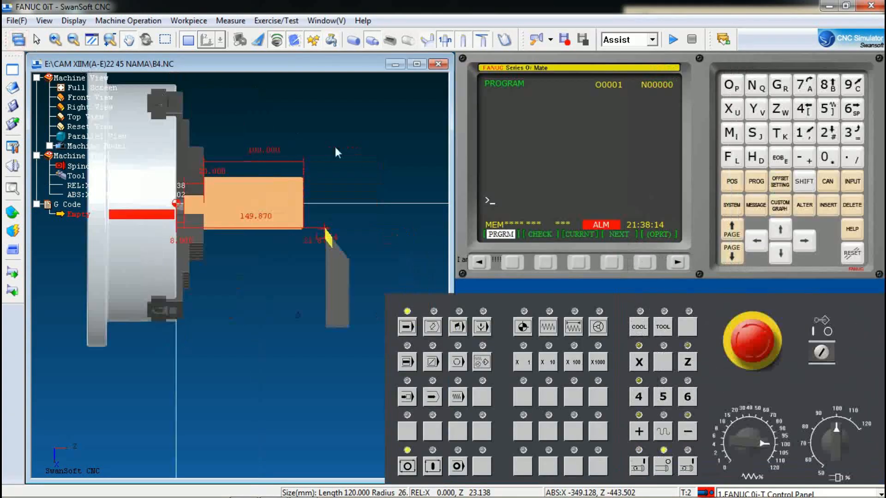
{"action": "left_click_drag", "start_coordinate": [489, 302], "coordinate": [562, 292]}
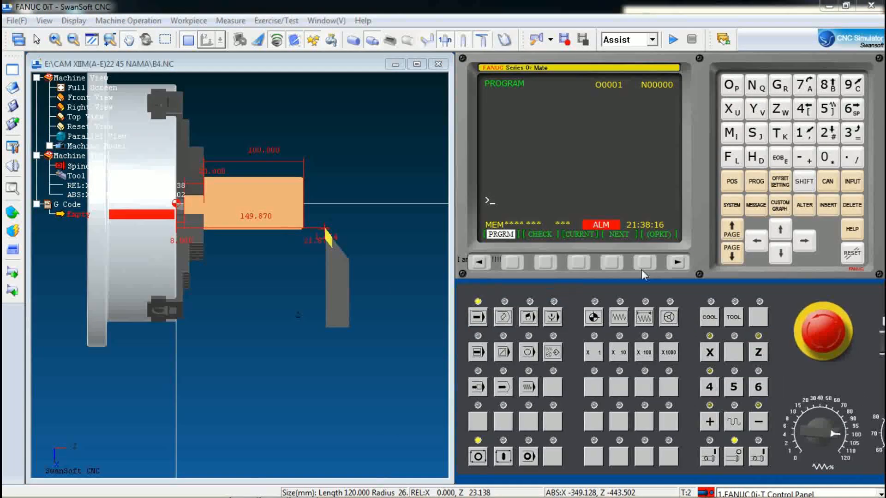
{"action": "left_click", "coordinate": [732, 184]}
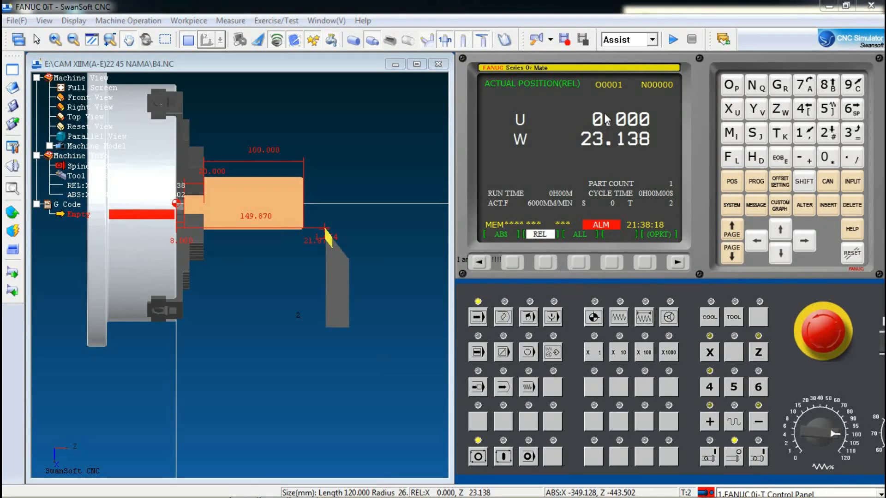
- Start the spindle and, in incremental mode at X 1000, move the tool in negative Z to W 3.138
{"action": "left_click", "coordinate": [709, 458]}
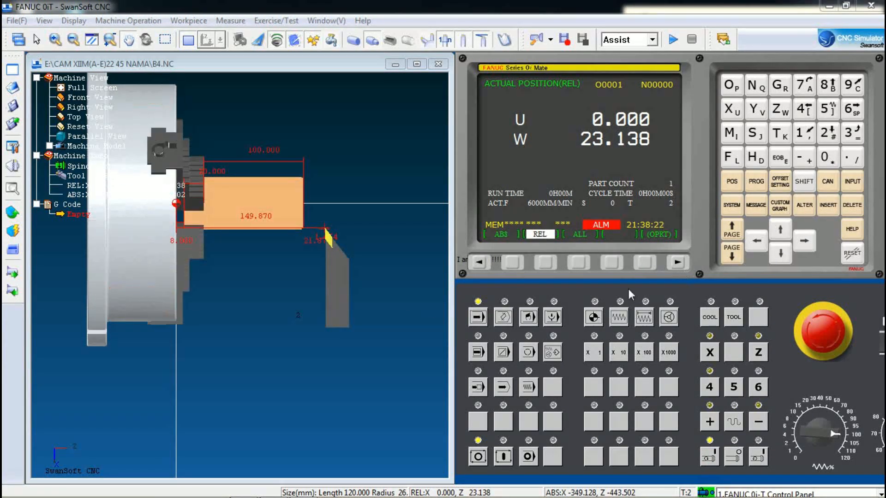
{"action": "scroll", "coordinate": [300, 231], "scroll_direction": "up", "scroll_amount": 1}
{"action": "scroll", "coordinate": [317, 237], "scroll_direction": "up", "scroll_amount": 2}
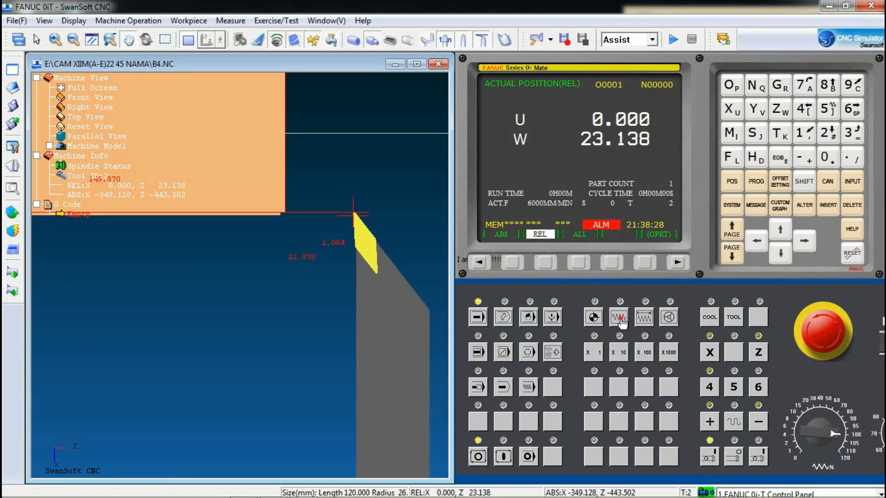
{"action": "left_click", "coordinate": [644, 317]}
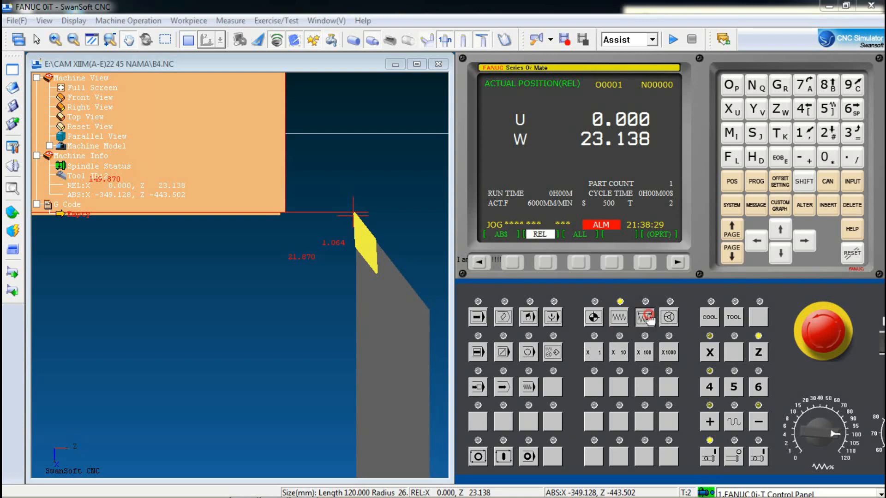
{"action": "left_click", "coordinate": [674, 358]}
{"action": "left_click", "coordinate": [759, 423]}
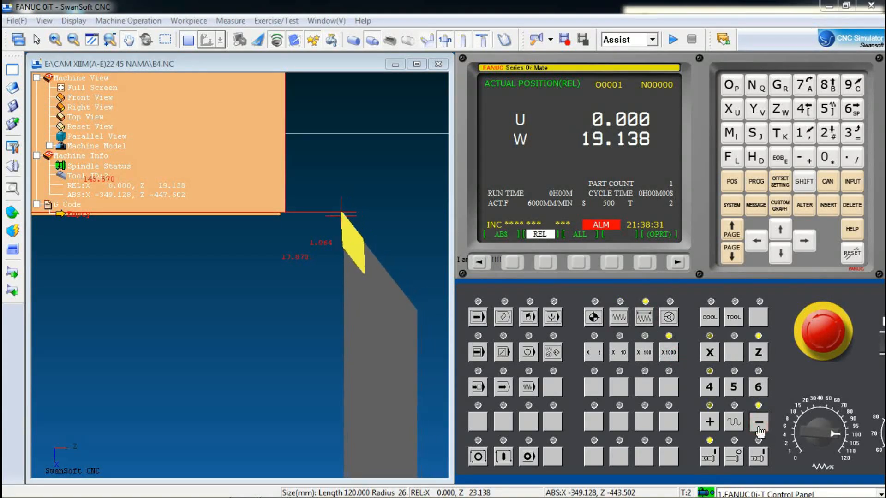
{"action": "left_click", "coordinate": [759, 429]}
{"action": "left_click", "coordinate": [759, 429]}
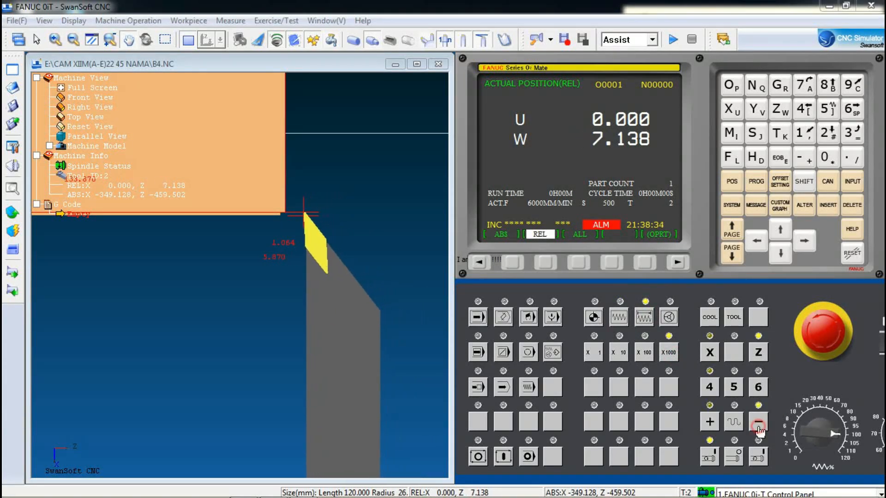
{"action": "left_click", "coordinate": [759, 427]}
{"action": "left_click", "coordinate": [759, 428]}
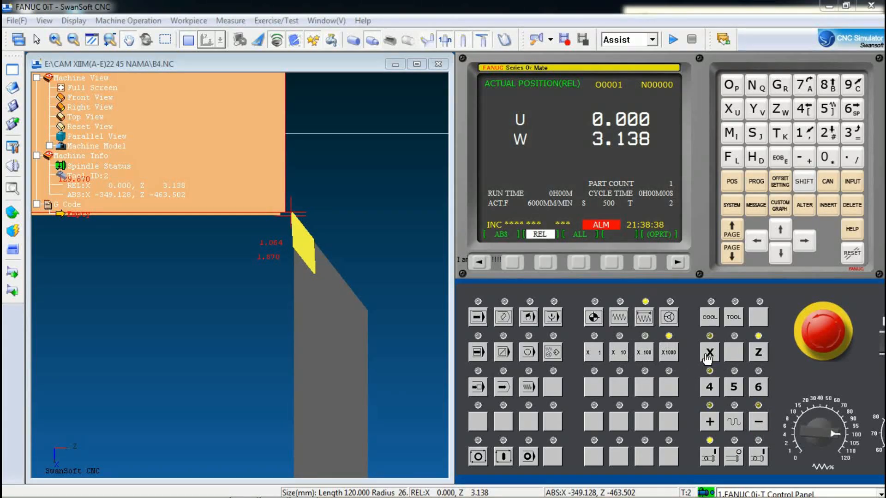
- Switch the increment to X 100 and feed the tool in negative X to U -0.200
{"action": "left_click", "coordinate": [758, 422]}
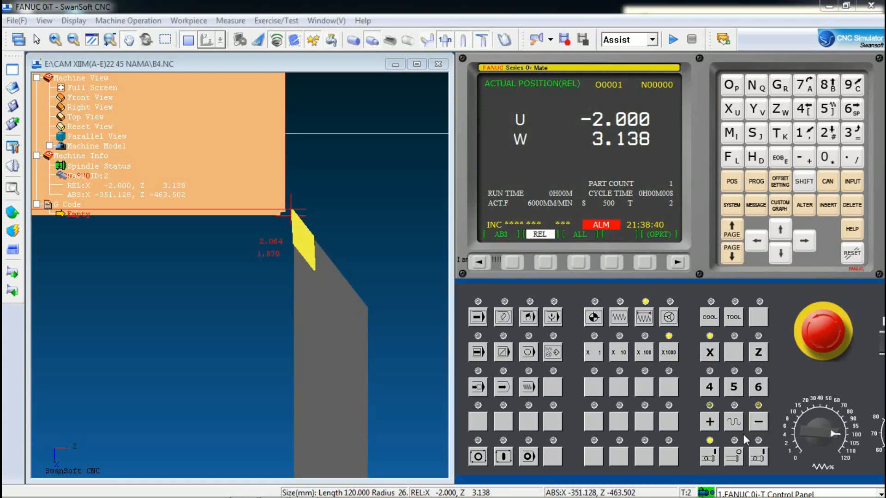
{"action": "left_click", "coordinate": [711, 425]}
{"action": "left_click", "coordinate": [644, 353]}
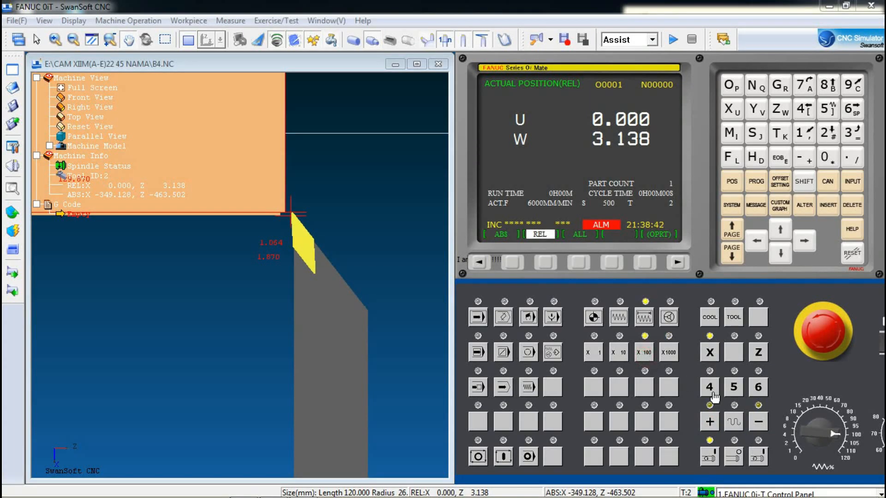
{"action": "left_click", "coordinate": [759, 425]}
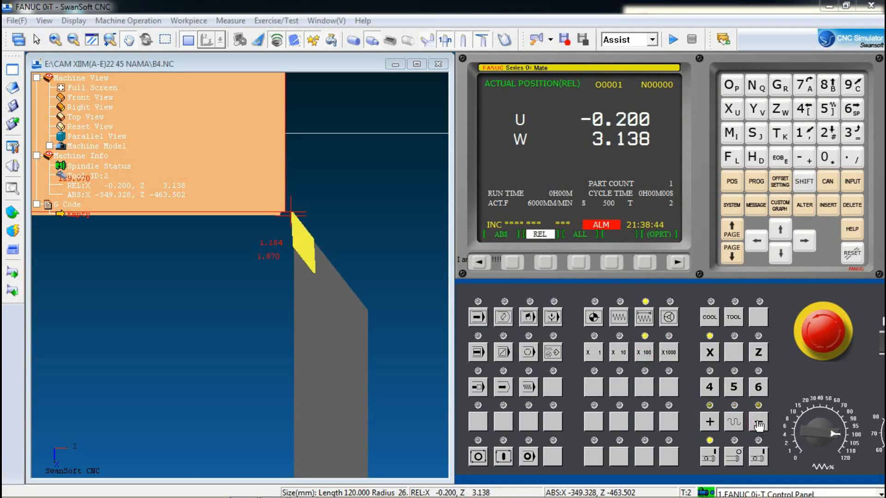
- Move the tool in negative Z at the X 100 increment to W -0.562, up to the small step at the workpiece's front edge
{"action": "scroll", "coordinate": [236, 279], "scroll_direction": "up", "scroll_amount": 5}
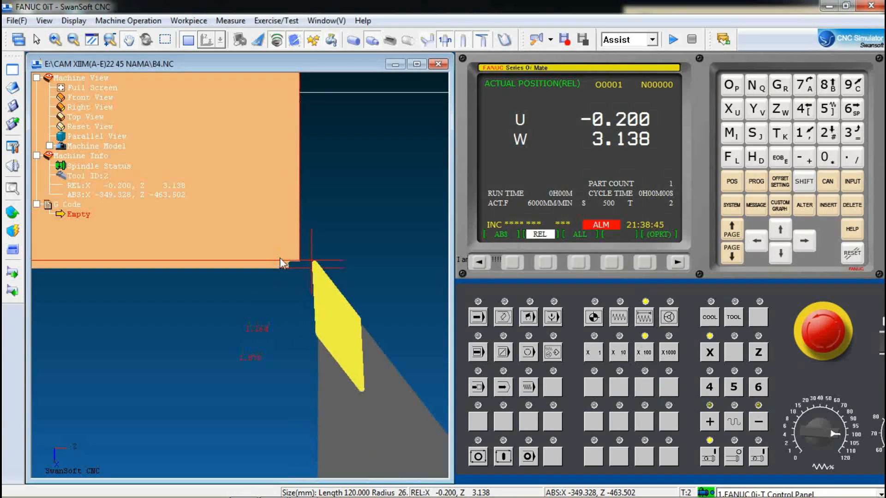
{"action": "left_click", "coordinate": [758, 352]}
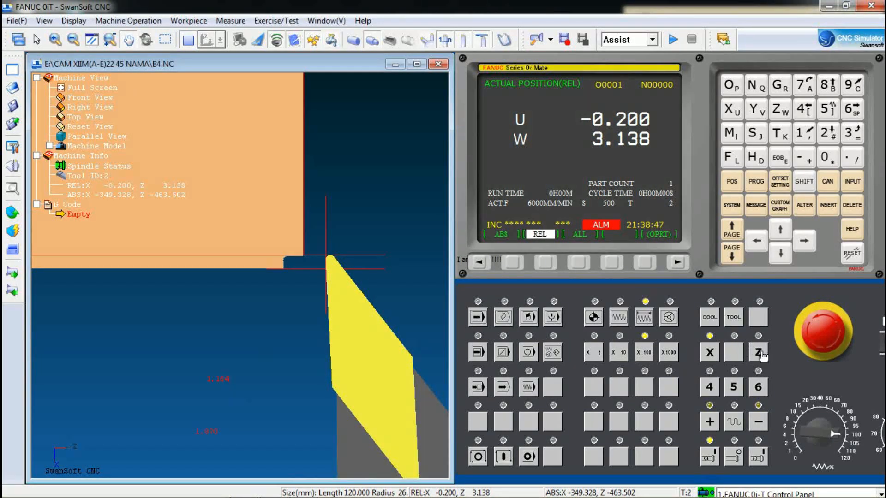
{"action": "left_click", "coordinate": [758, 423]}
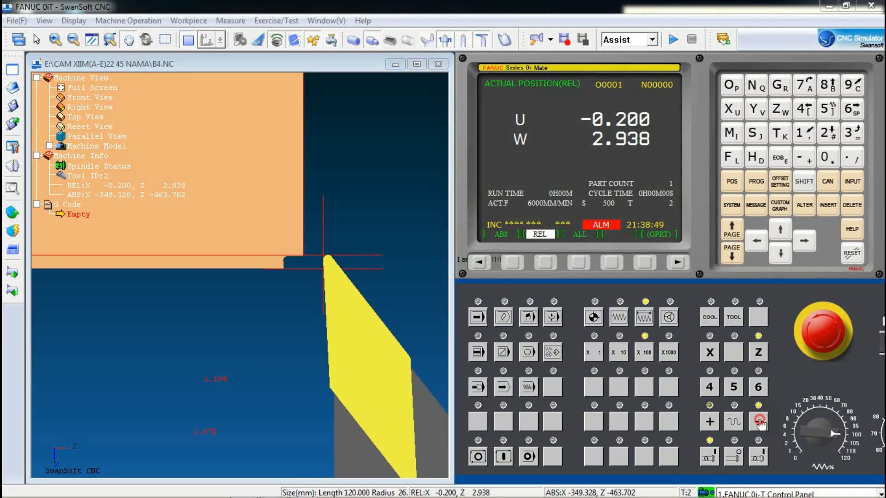
{"action": "left_click", "coordinate": [759, 423]}
{"action": "left_click", "coordinate": [759, 422]}
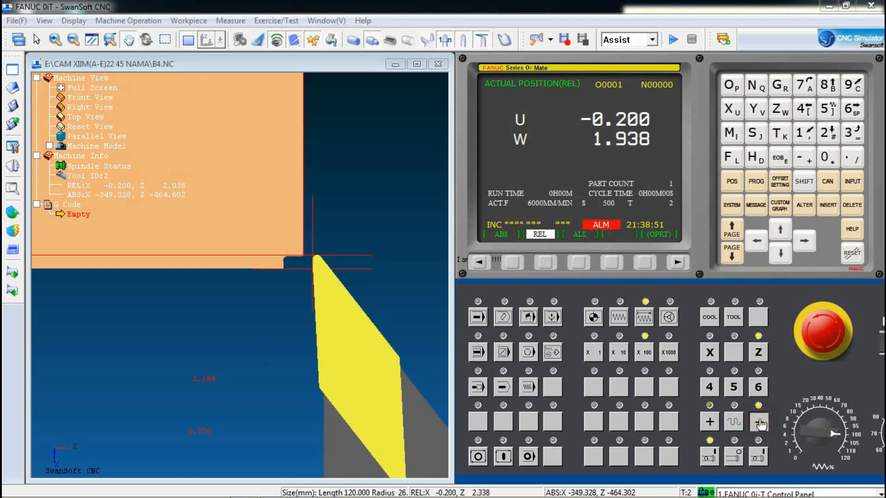
{"action": "left_click", "coordinate": [758, 423]}
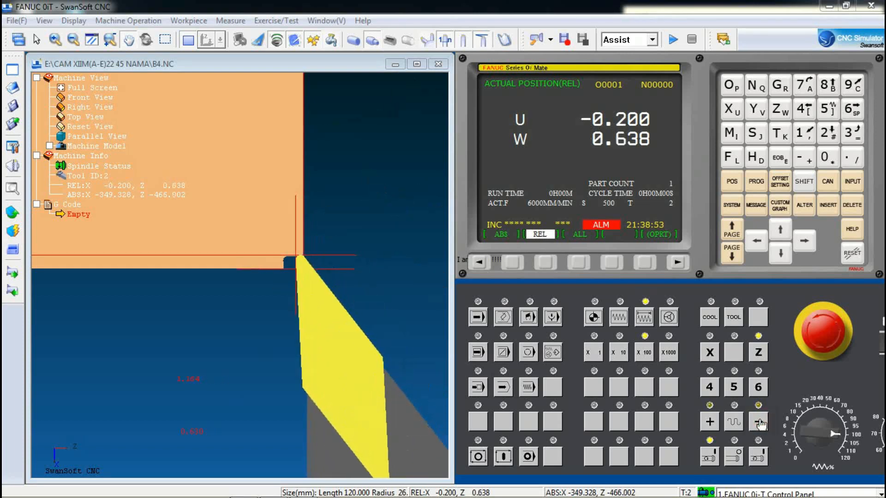
{"action": "left_click", "coordinate": [759, 423]}
{"action": "left_click", "coordinate": [759, 423]}
{"action": "left_click", "coordinate": [759, 423]}
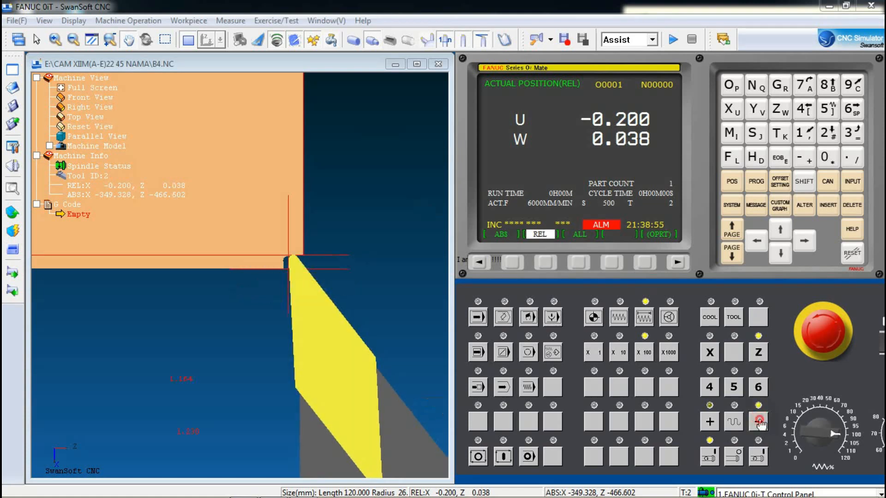
{"action": "left_click", "coordinate": [759, 423]}
{"action": "left_click", "coordinate": [759, 423]}
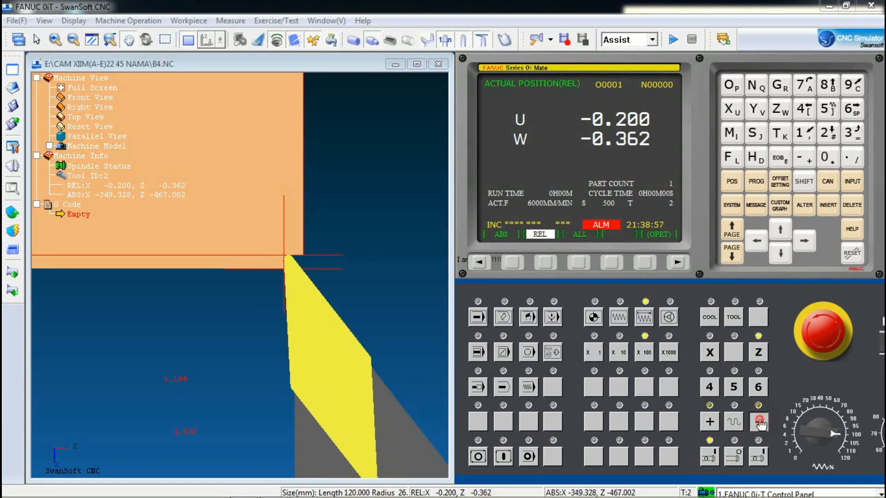
{"action": "left_click", "coordinate": [757, 420]}
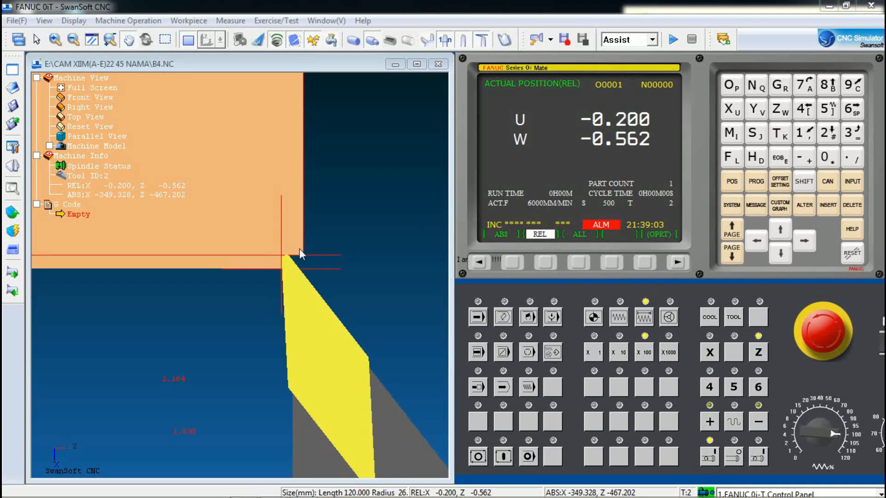
{"action": "scroll", "coordinate": [360, 288], "scroll_direction": "down", "scroll_amount": 4}
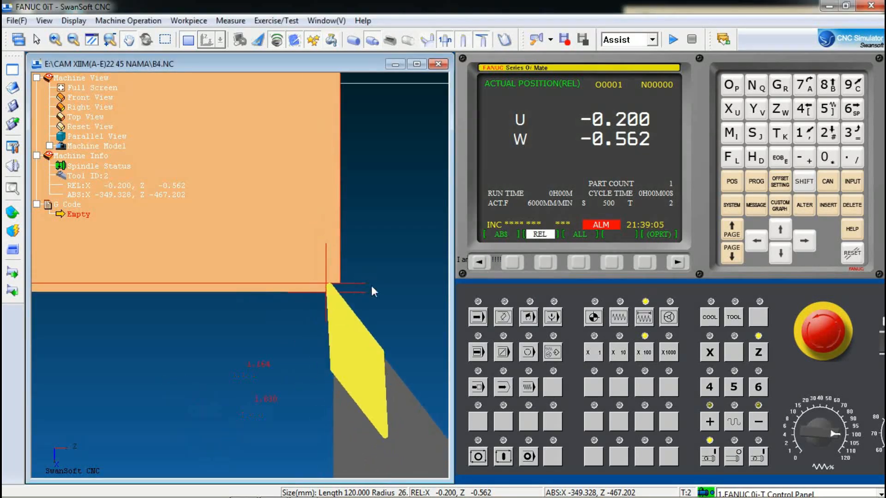
{"action": "scroll", "coordinate": [371, 286], "scroll_direction": "down", "scroll_amount": 3}
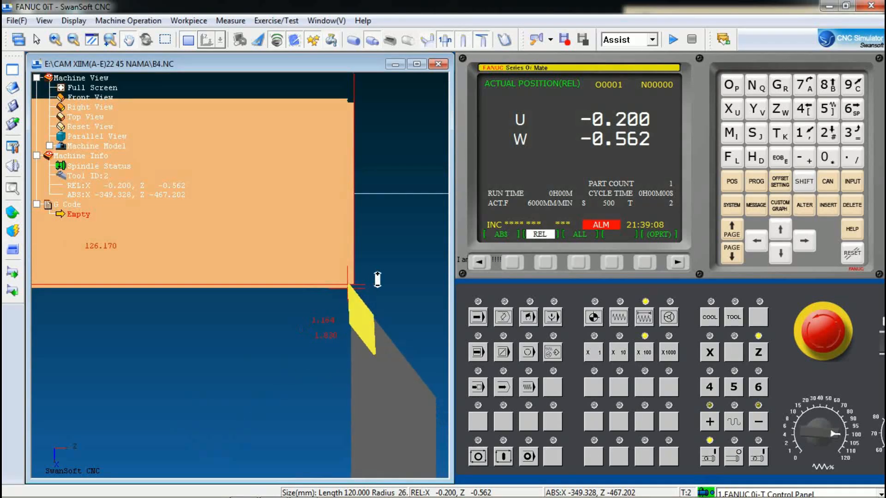
{"action": "scroll", "coordinate": [377, 282], "scroll_direction": "up", "scroll_amount": 2}
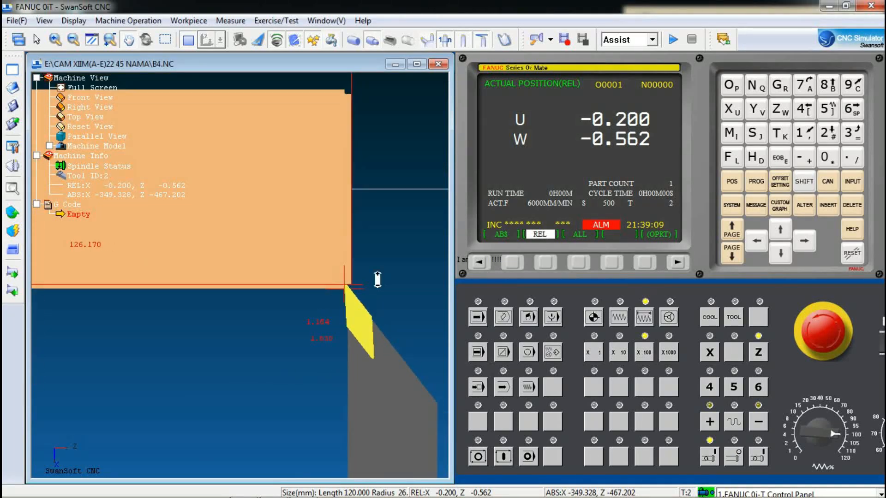
- Reset the relative position of tool 2 to zero in both axes, first W and then U
{"action": "scroll", "coordinate": [354, 273], "scroll_direction": "down", "scroll_amount": 3}
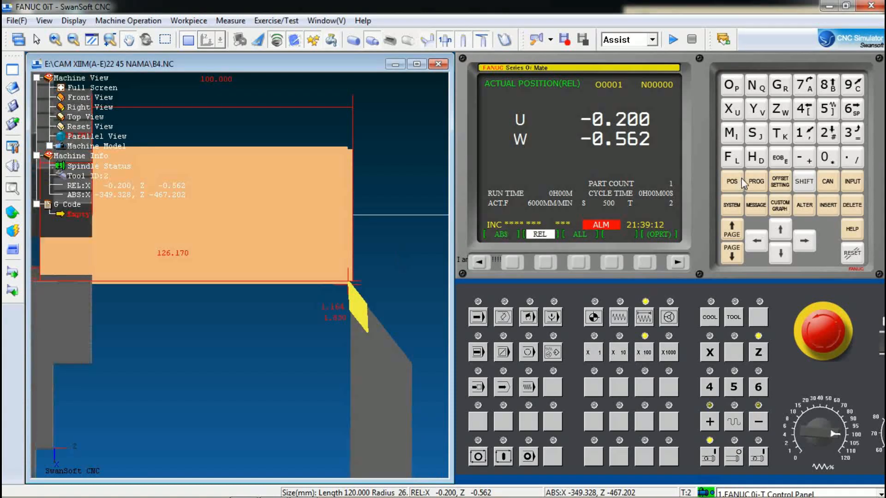
{"action": "left_click", "coordinate": [807, 184]}
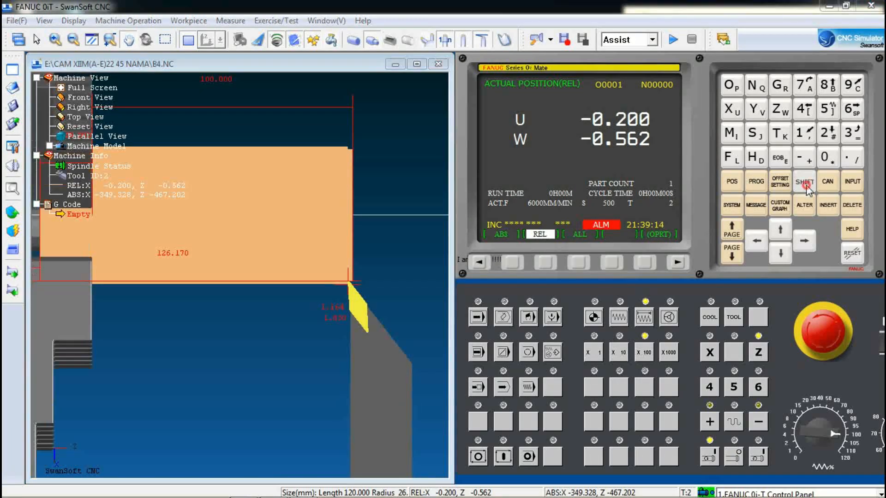
{"action": "left_click", "coordinate": [775, 116]}
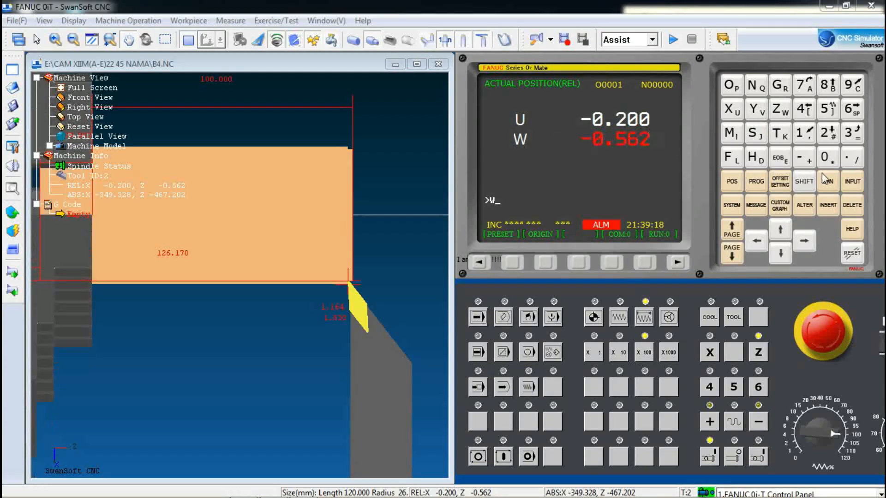
{"action": "left_click", "coordinate": [825, 161]}
{"action": "left_click", "coordinate": [545, 262]}
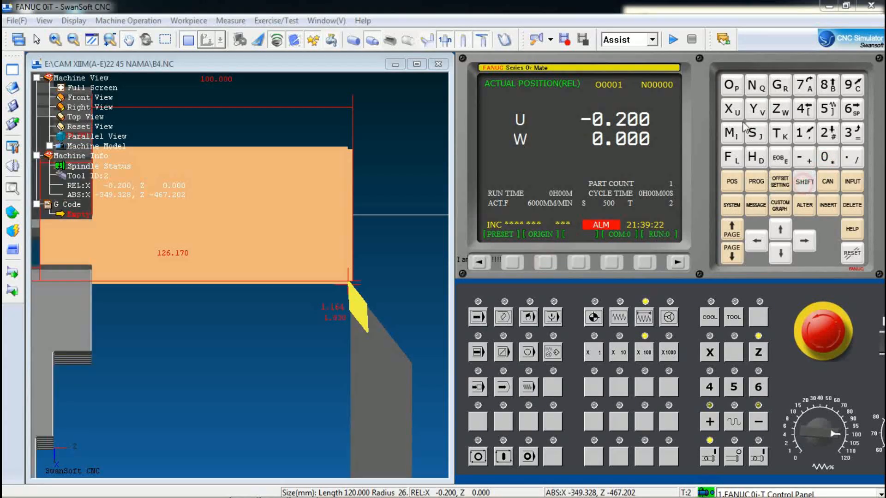
{"action": "left_click", "coordinate": [732, 111]}
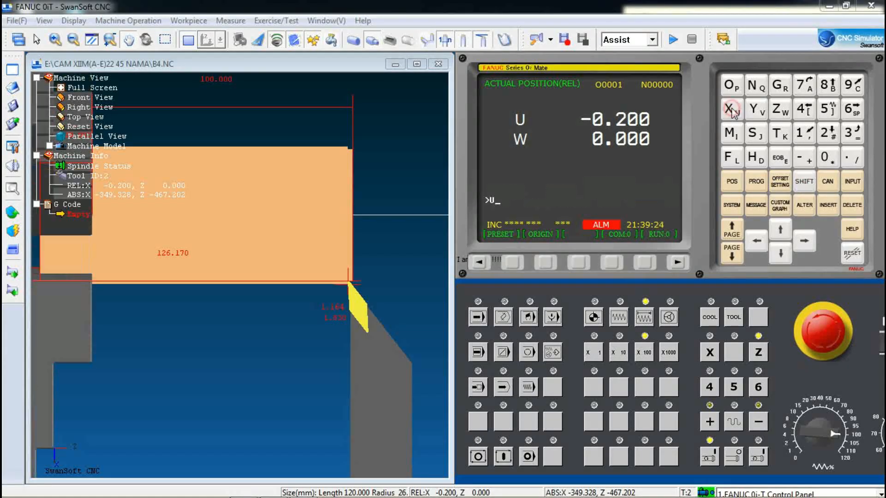
{"action": "left_click", "coordinate": [826, 159]}
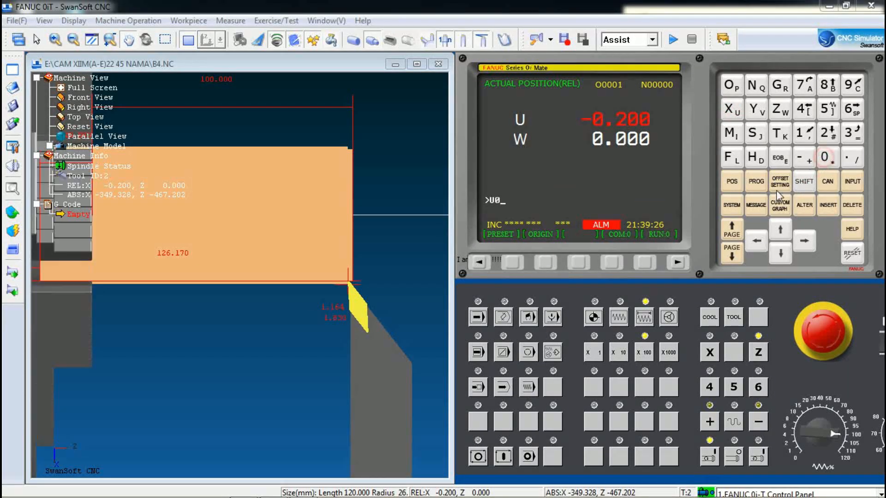
{"action": "left_click", "coordinate": [541, 265]}
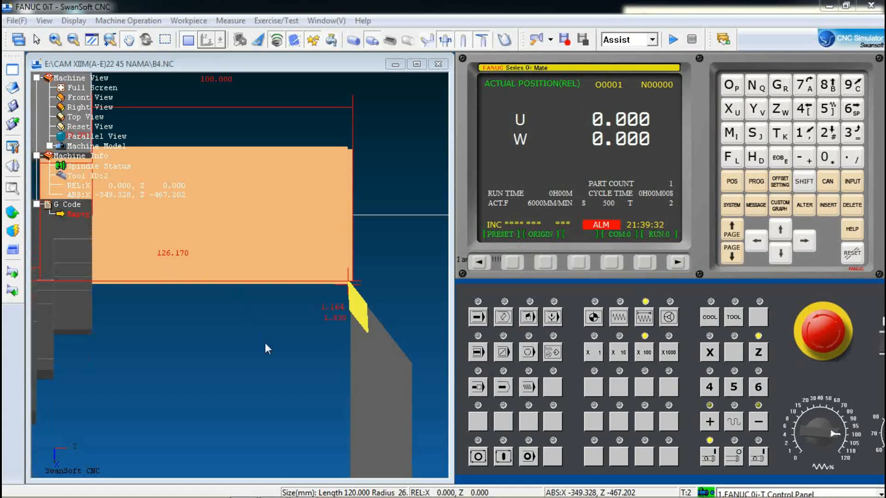
- On the wear offset screen, register the Z offset of W 002 by measuring from Z0 at the current tool position
{"action": "left_click_drag", "start_coordinate": [276, 320], "coordinate": [268, 287]}
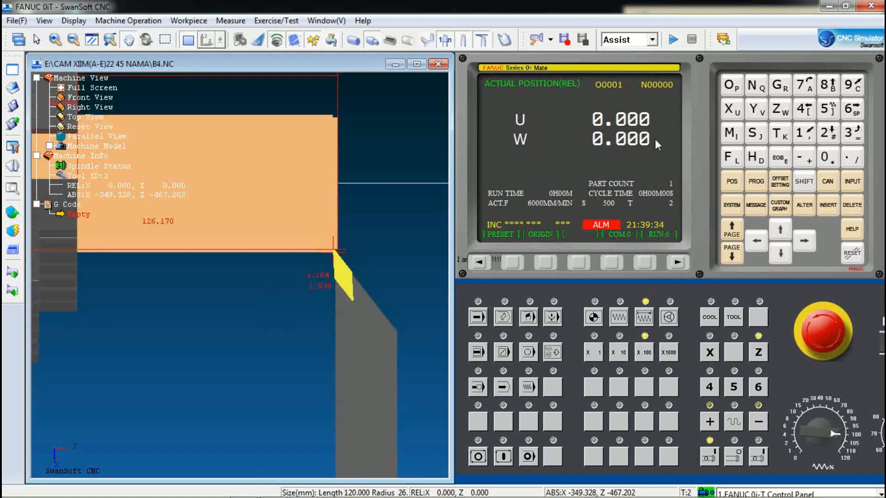
{"action": "left_click", "coordinate": [780, 182]}
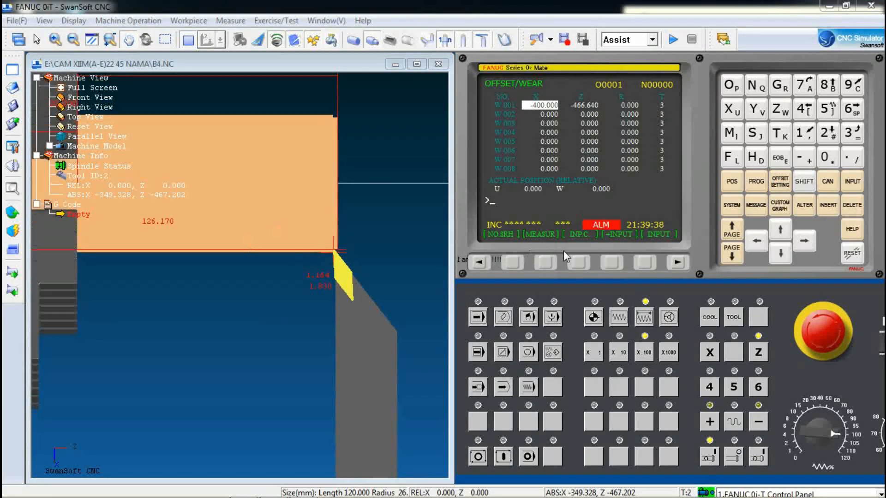
{"action": "left_click", "coordinate": [781, 257]}
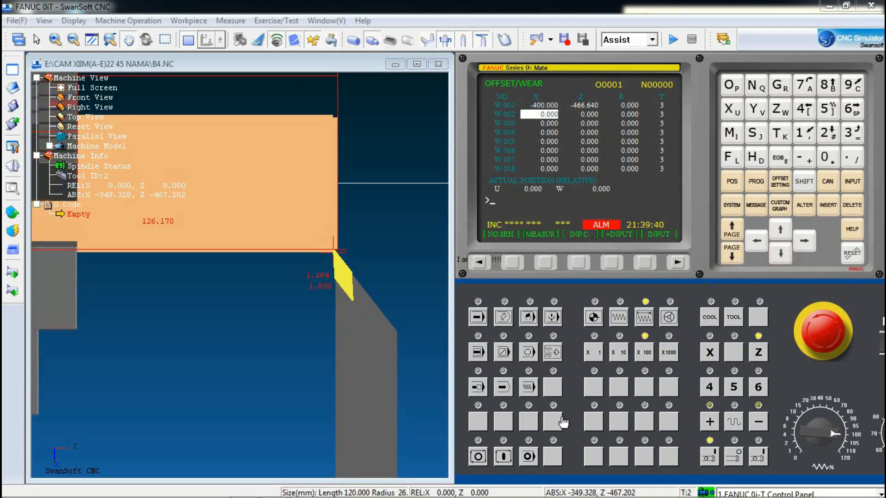
{"action": "left_click", "coordinate": [812, 239]}
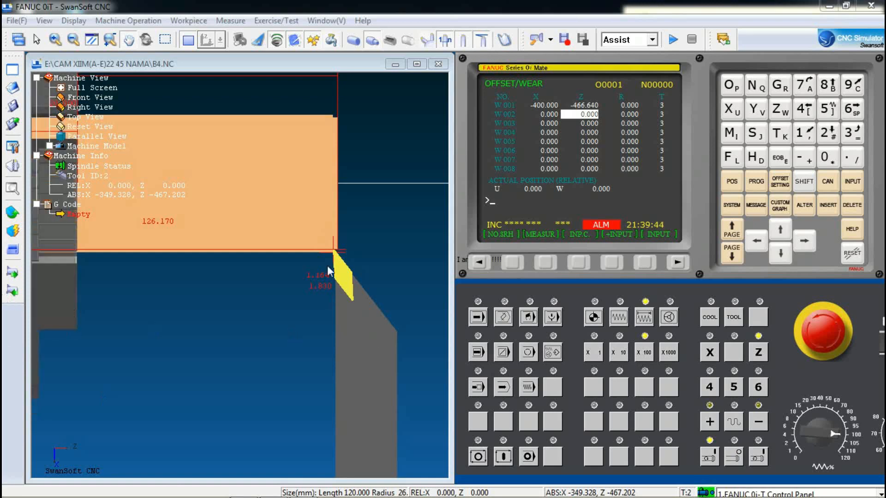
{"action": "left_click", "coordinate": [780, 110]}
{"action": "left_click", "coordinate": [826, 159]}
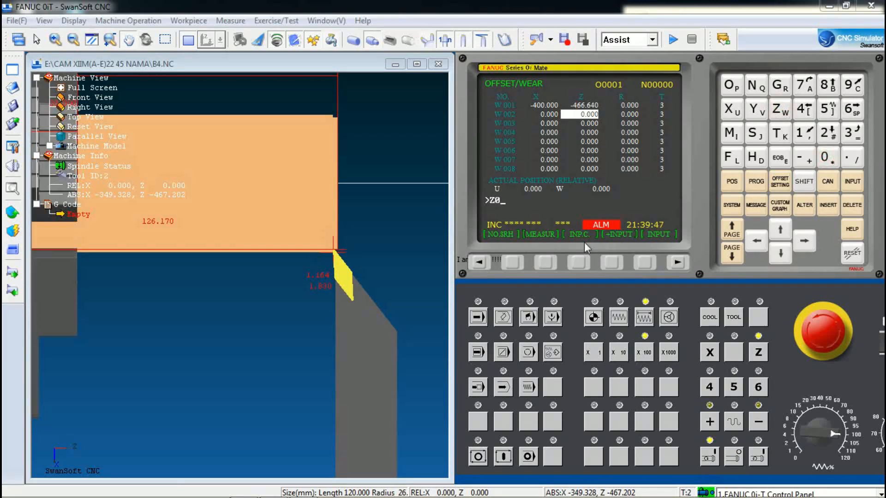
{"action": "left_click", "coordinate": [545, 262]}
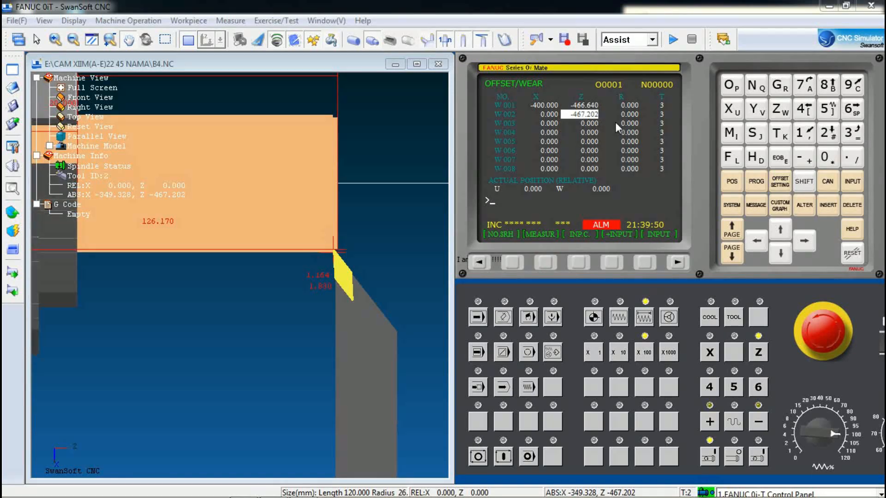
- Select the X offset of W 002 and jog the tool in positive Z away from the workpiece to W 19.510
{"action": "left_click", "coordinate": [759, 243]}
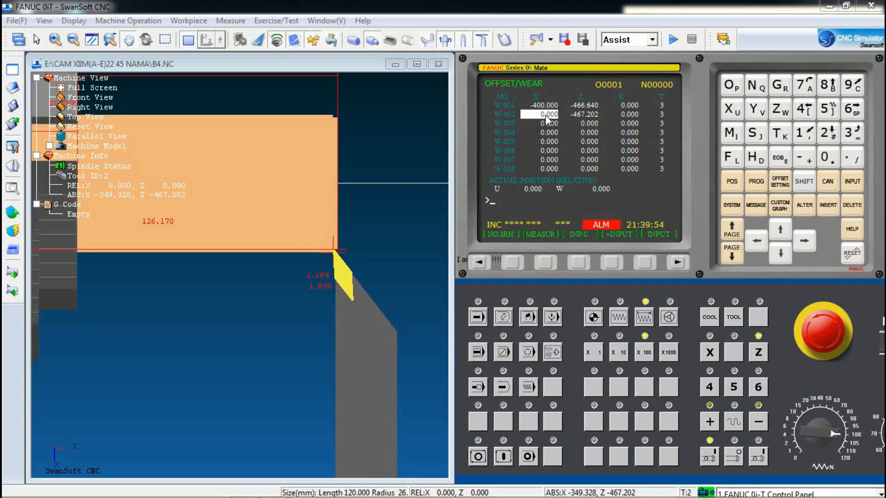
{"action": "left_click", "coordinate": [378, 262]}
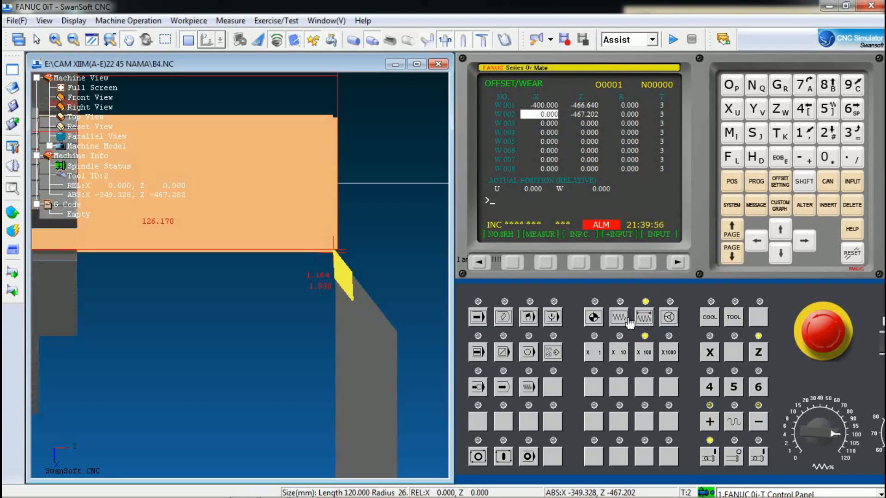
{"action": "left_click", "coordinate": [621, 322]}
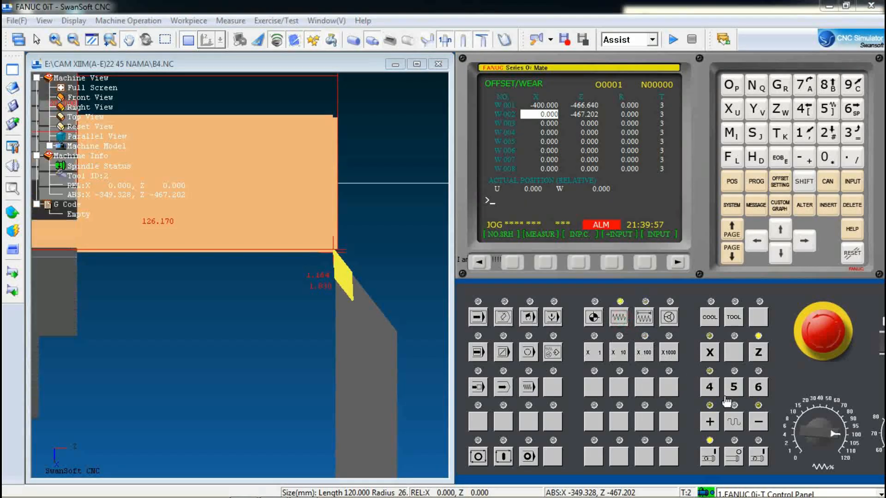
{"action": "left_click", "coordinate": [761, 352]}
{"action": "left_click", "coordinate": [710, 422]}
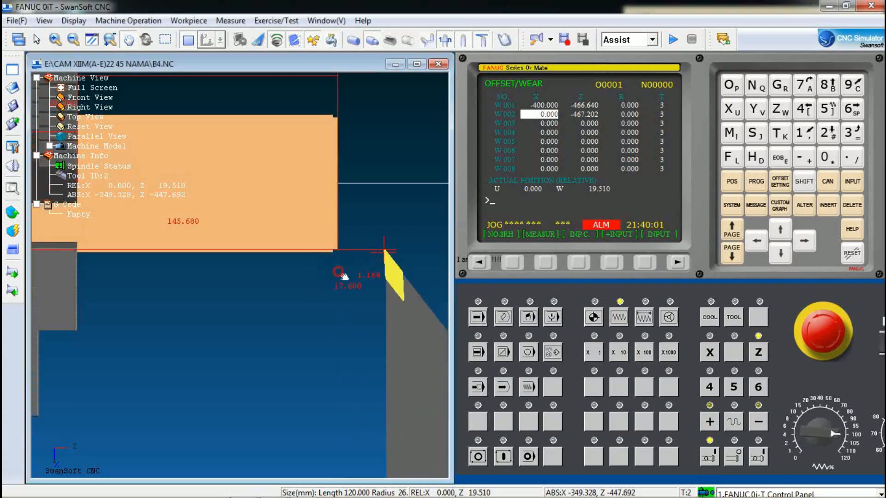
{"action": "scroll", "coordinate": [353, 271], "scroll_direction": "down", "scroll_amount": 3}
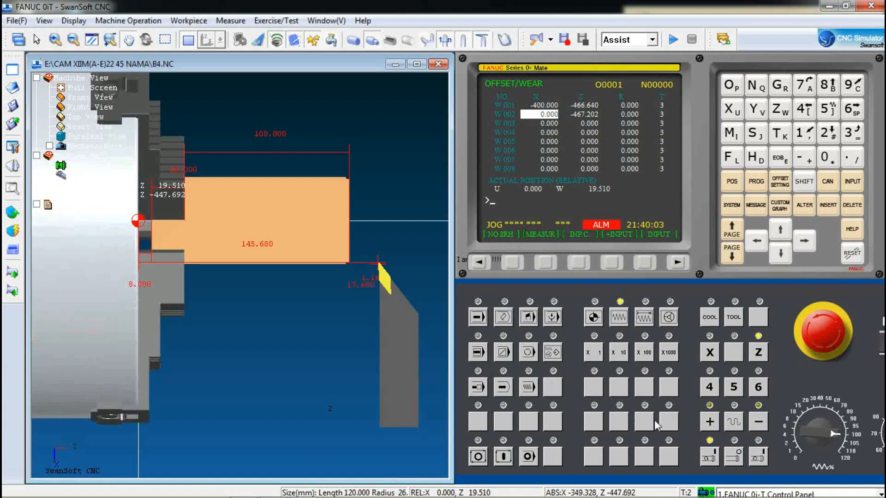
- Stop the spindle, measure the workpiece's turned diameter, and register it as X50.672 for the X offset of W 002
{"action": "left_click", "coordinate": [733, 457]}
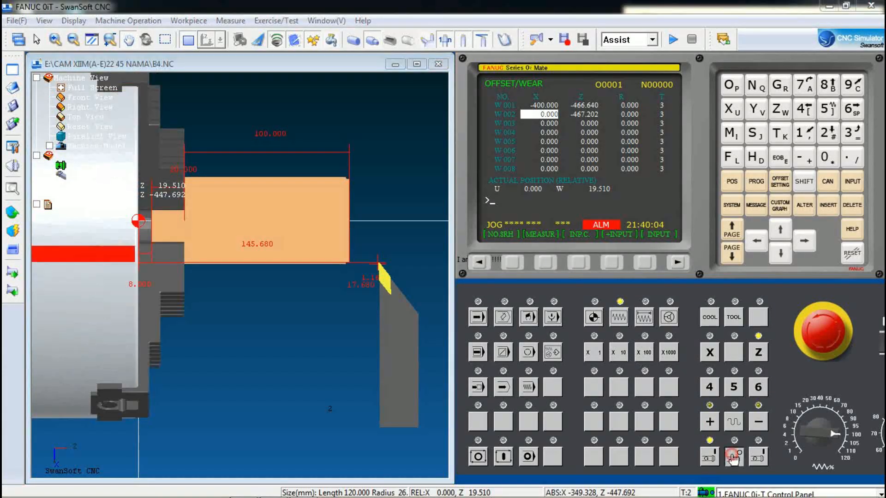
{"action": "left_click", "coordinate": [231, 21]}
{"action": "left_click", "coordinate": [249, 55]}
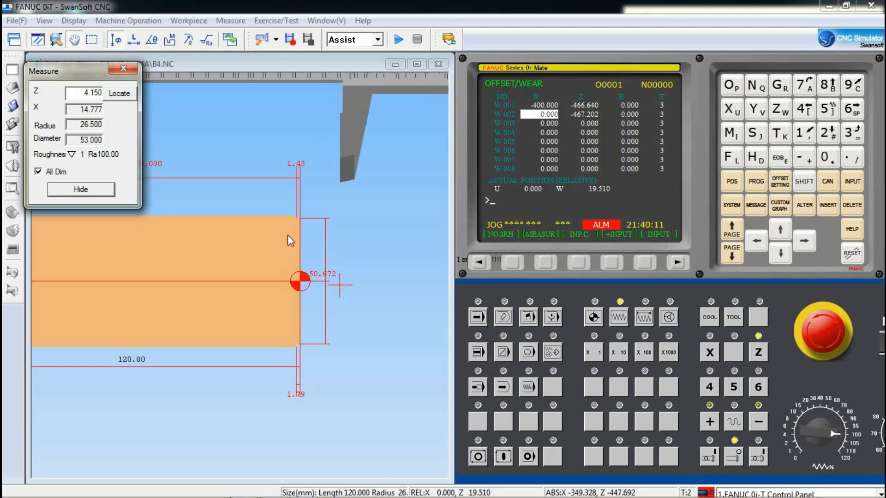
{"action": "left_click", "coordinate": [129, 73]}
{"action": "left_click", "coordinate": [231, 21]}
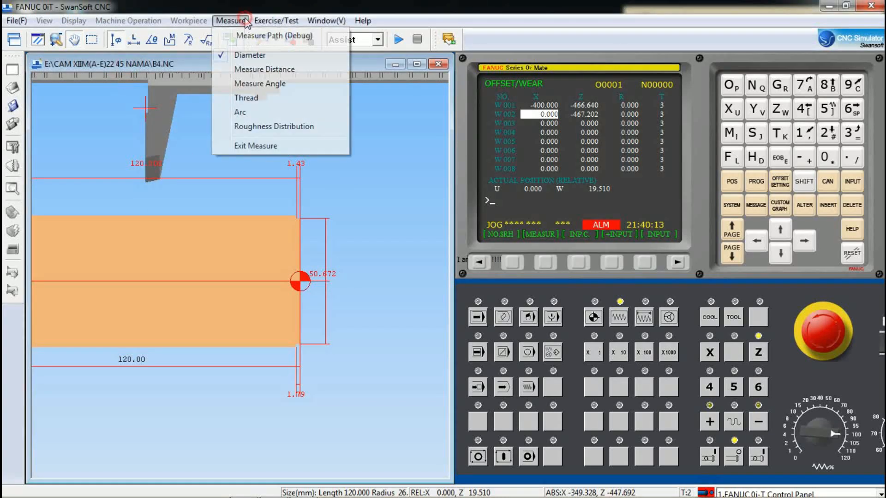
{"action": "left_click", "coordinate": [279, 146]}
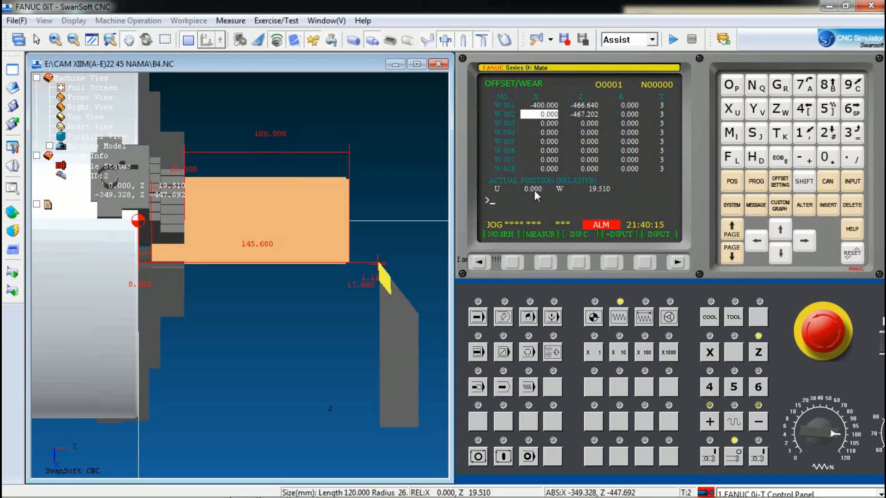
{"action": "left_click", "coordinate": [735, 113]}
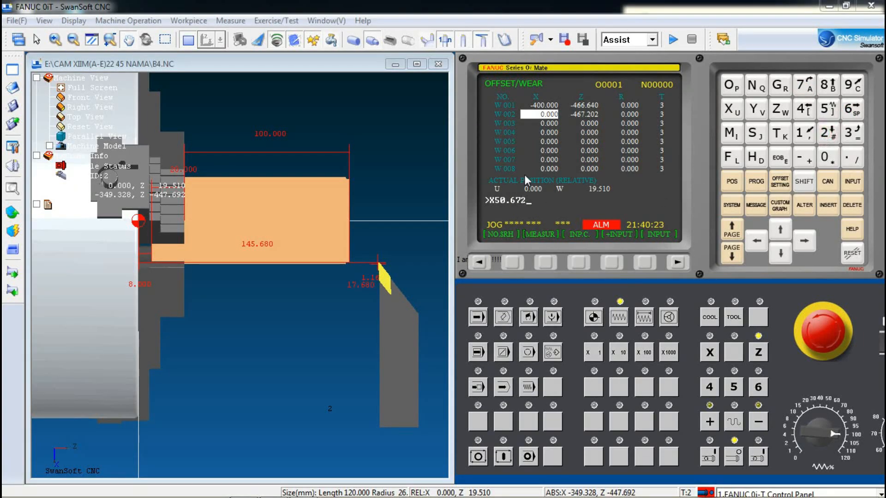
{"action": "left_click", "coordinate": [545, 262]}
- Display the program screen in memory mode and load B4.NC from the CAM XIIM(A-E)22 45 NAMA folder, saving the modified file first
{"action": "left_click", "coordinate": [755, 181]}
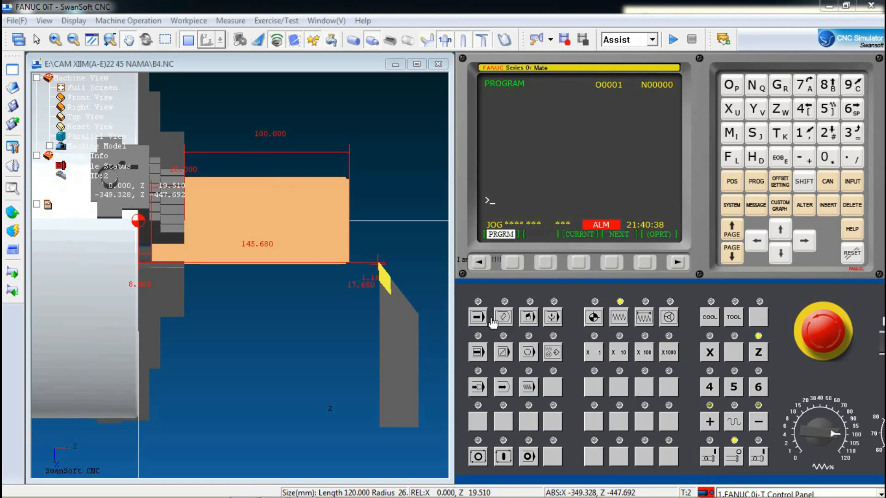
{"action": "left_click", "coordinate": [17, 20]}
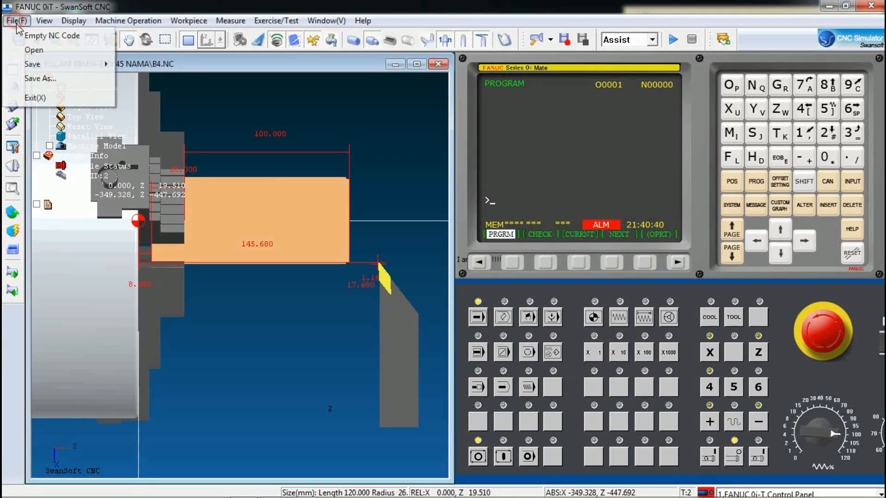
{"action": "left_click", "coordinate": [33, 51]}
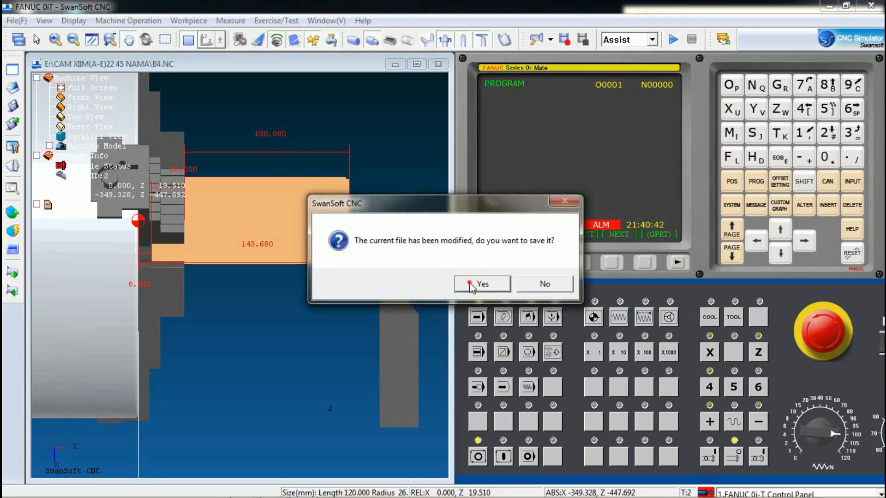
{"action": "left_click", "coordinate": [470, 284]}
{"action": "left_click", "coordinate": [438, 290]}
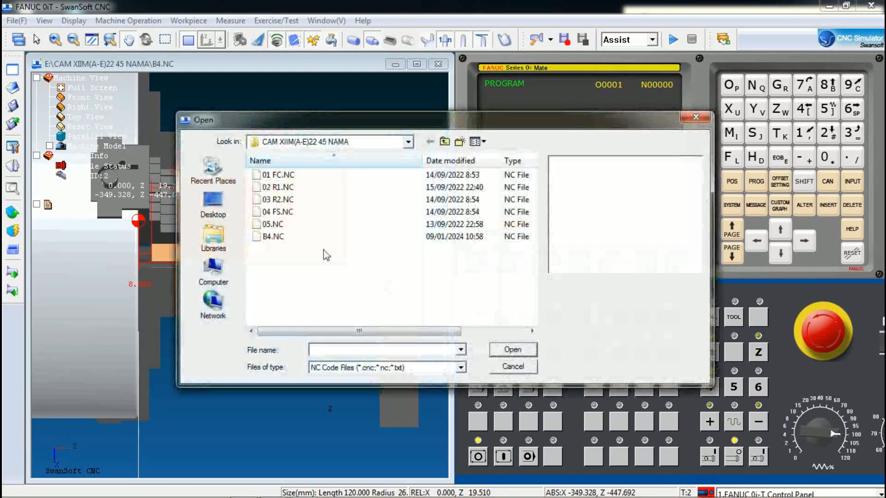
{"action": "left_click", "coordinate": [297, 236]}
{"action": "left_click", "coordinate": [513, 350]}
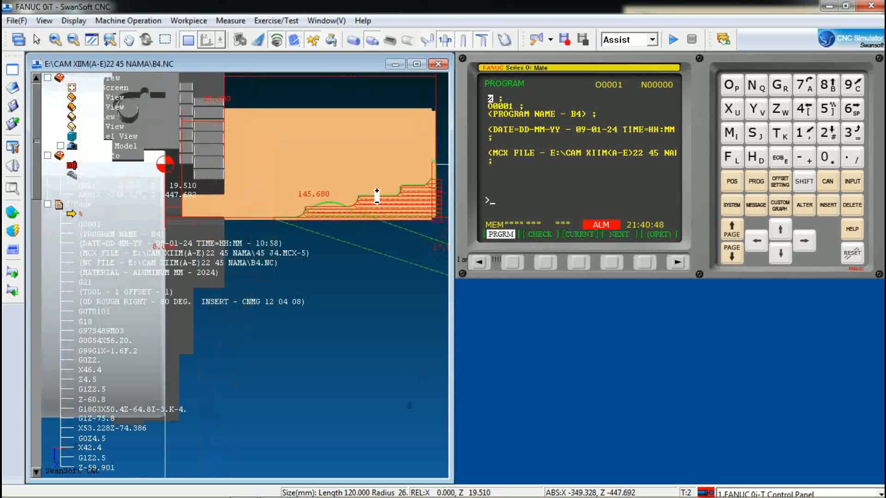
- Switch to the layout with a wider machine view and move the controller display and operation panel inward, partly over the machine view
{"action": "scroll", "coordinate": [369, 218], "scroll_direction": "up", "scroll_amount": 2}
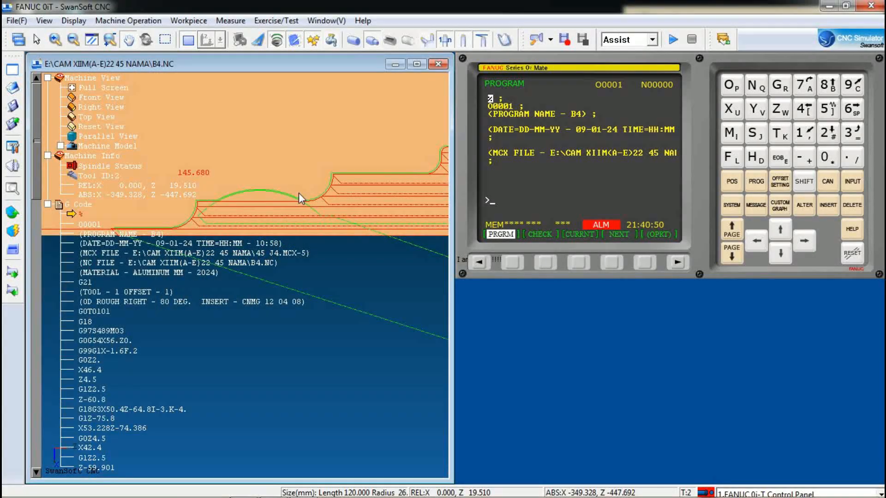
{"action": "scroll", "coordinate": [255, 210], "scroll_direction": "down", "scroll_amount": 3}
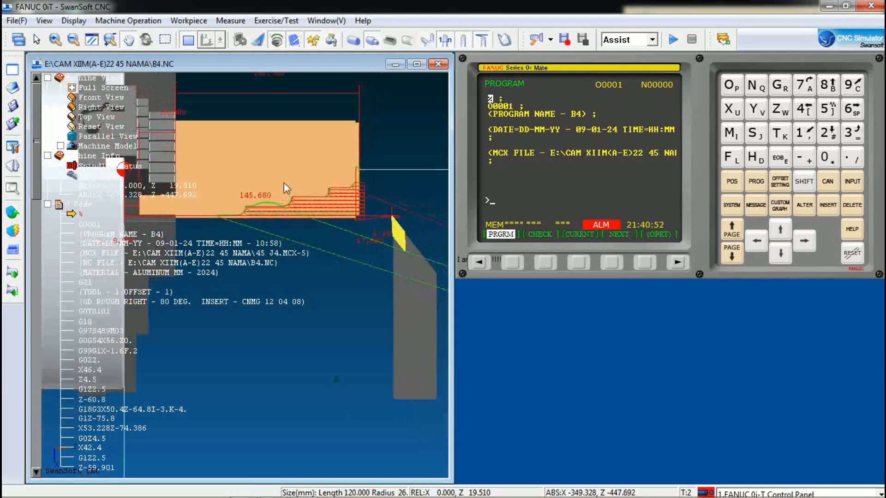
{"action": "left_click_drag", "start_coordinate": [279, 174], "coordinate": [297, 216]}
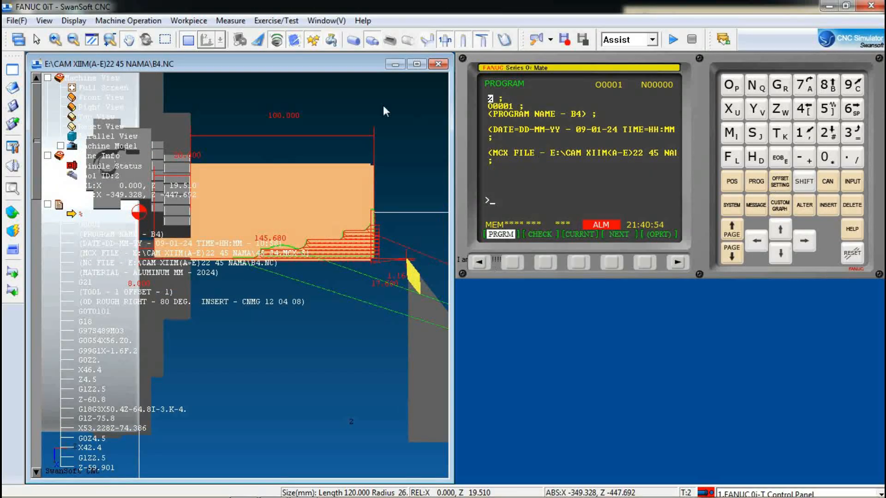
{"action": "left_click", "coordinate": [18, 40]}
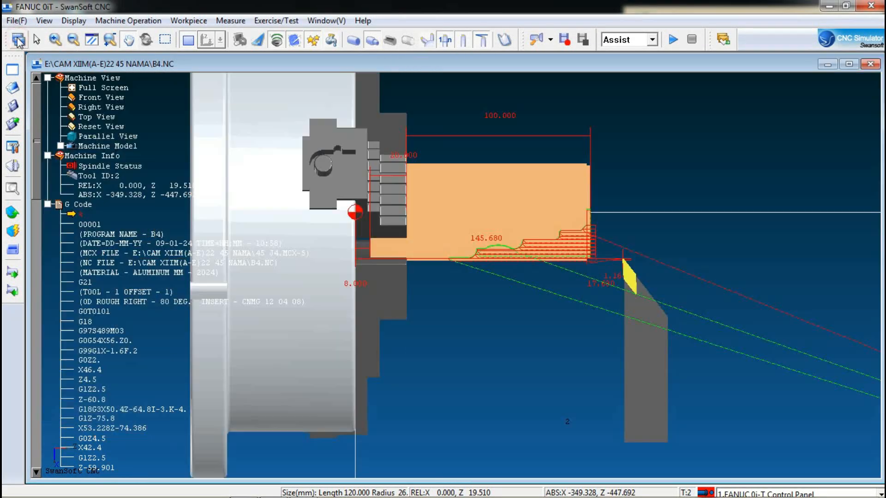
{"action": "left_click", "coordinate": [19, 40]}
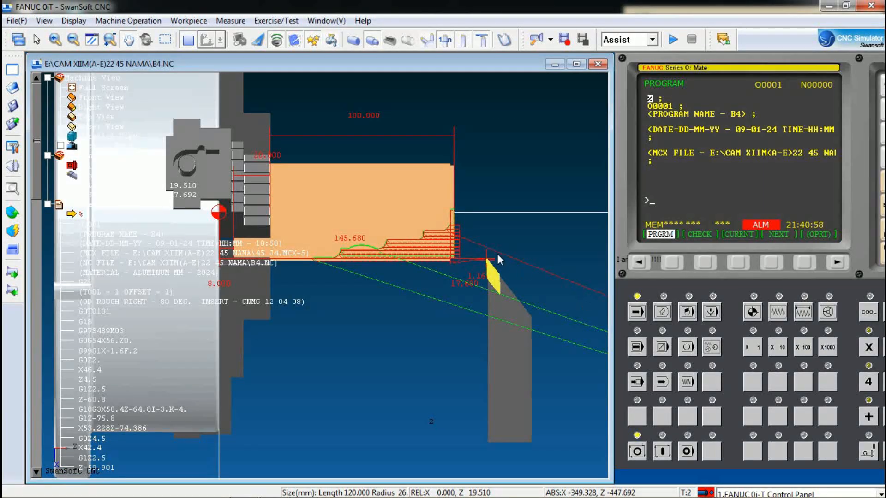
{"action": "left_click_drag", "start_coordinate": [498, 254], "coordinate": [480, 286]}
{"action": "scroll", "coordinate": [481, 286], "scroll_direction": "down", "scroll_amount": 3}
{"action": "left_click_drag", "start_coordinate": [634, 286], "coordinate": [593, 292]}
{"action": "left_click_drag", "start_coordinate": [621, 204], "coordinate": [566, 186]}
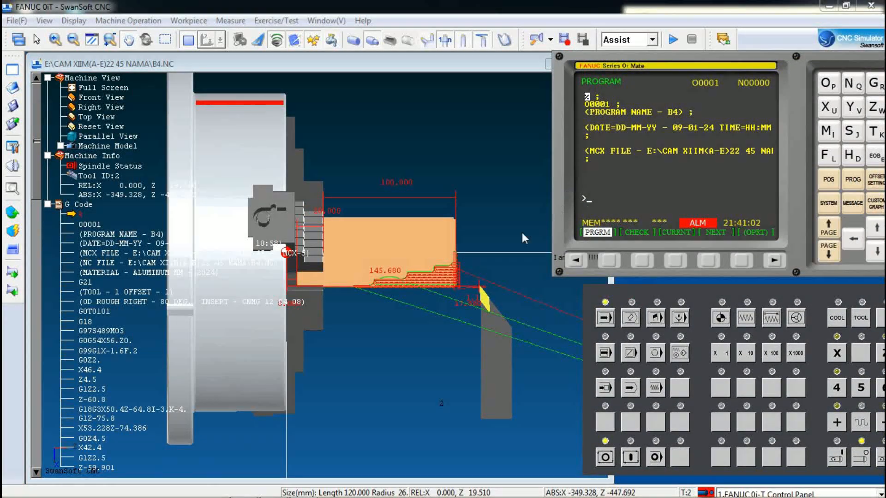
{"action": "left_click_drag", "start_coordinate": [466, 235], "coordinate": [361, 238]}
{"action": "scroll", "coordinate": [436, 262], "scroll_direction": "down", "scroll_amount": 4}
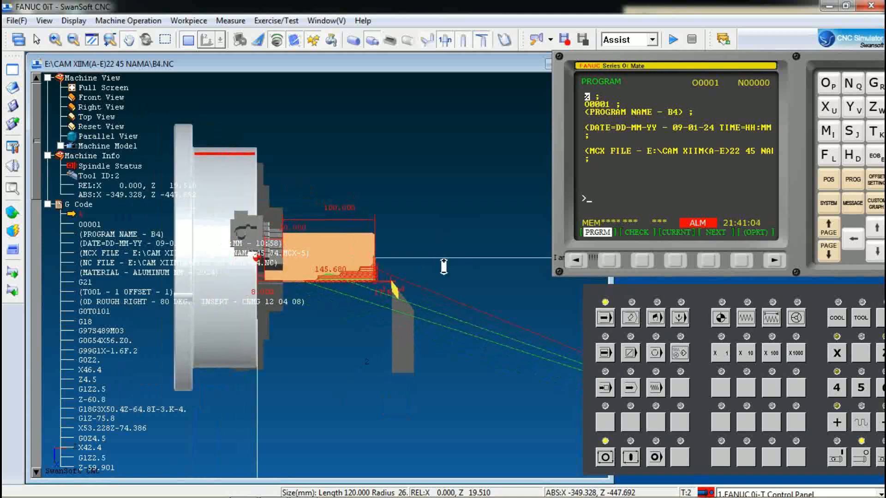
- Reposition the machine operation panel beneath the controller display and lower the feedrate override
{"action": "left_click_drag", "start_coordinate": [649, 285], "coordinate": [546, 281]}
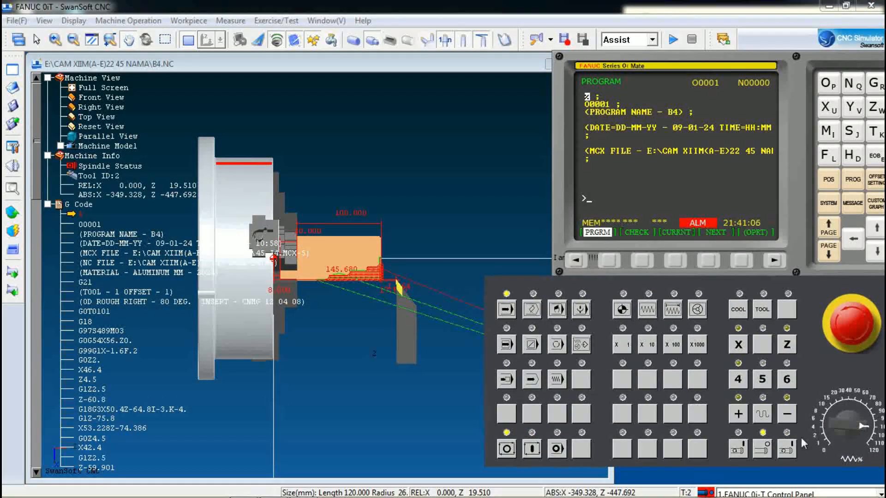
{"action": "left_click_drag", "start_coordinate": [798, 298], "coordinate": [617, 292]}
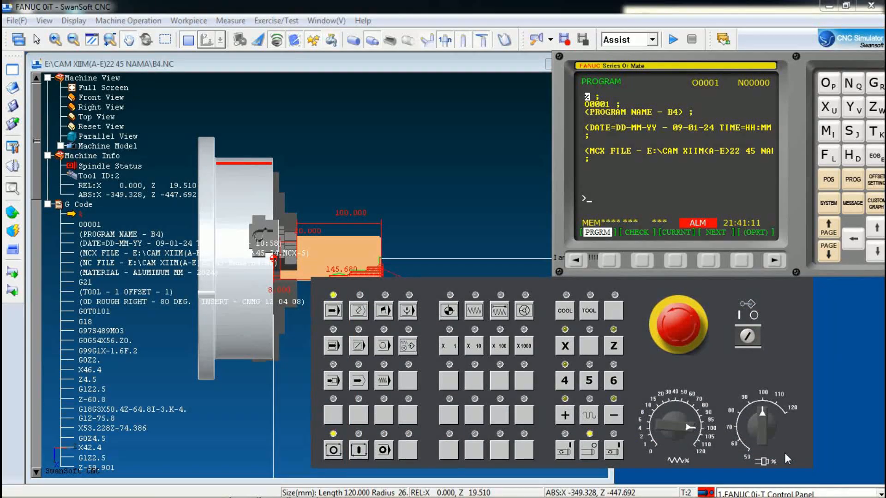
{"action": "left_click_drag", "start_coordinate": [791, 311], "coordinate": [821, 286]}
{"action": "left_click_drag", "start_coordinate": [801, 315], "coordinate": [879, 317]}
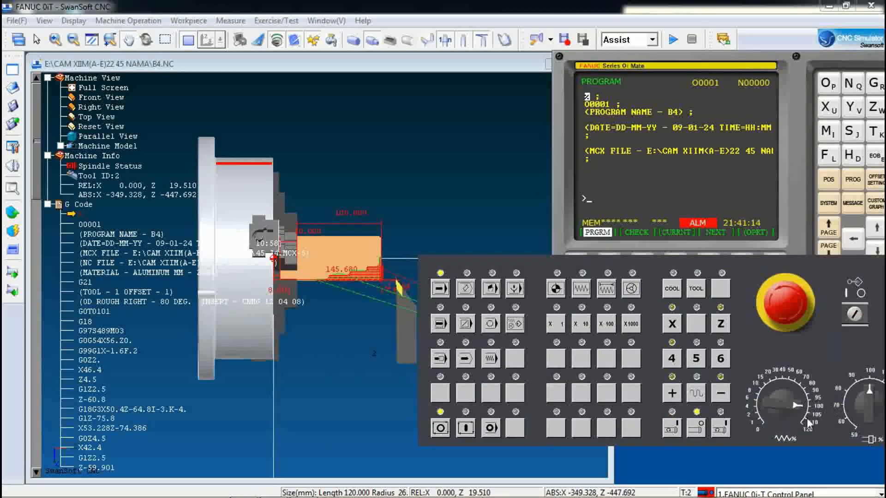
{"action": "left_click", "coordinate": [764, 394]}
{"action": "left_click_drag", "start_coordinate": [654, 289], "coordinate": [707, 296]}
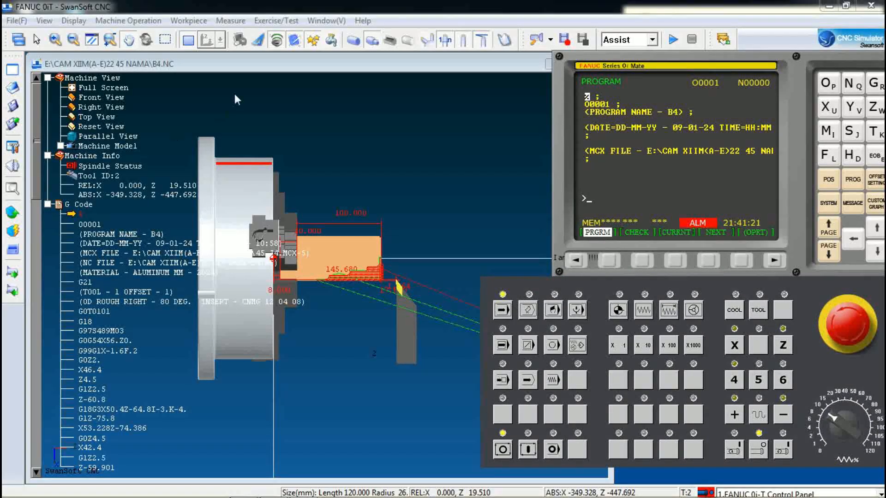
- Switch from the 2D view to the 3D machine view and close the machine door
{"action": "left_click", "coordinate": [44, 21]}
{"action": "left_click", "coordinate": [71, 138]}
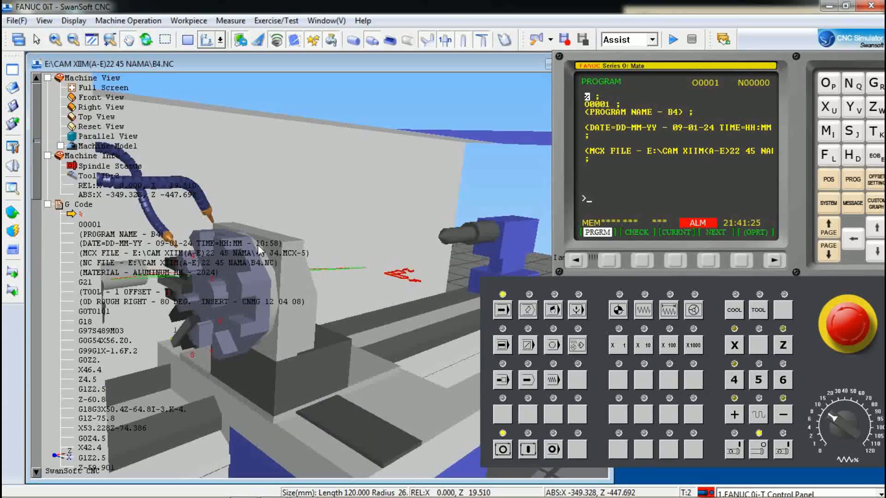
{"action": "scroll", "coordinate": [286, 256], "scroll_direction": "down", "scroll_amount": 5}
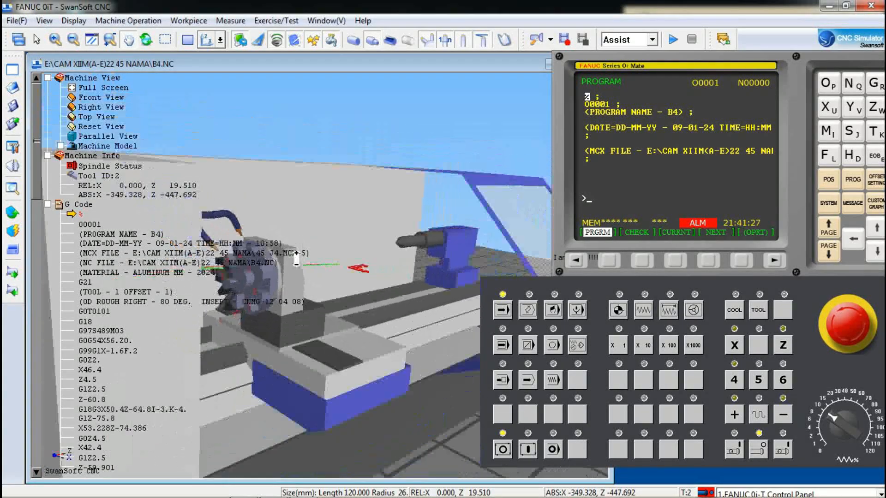
{"action": "left_click", "coordinate": [136, 21]}
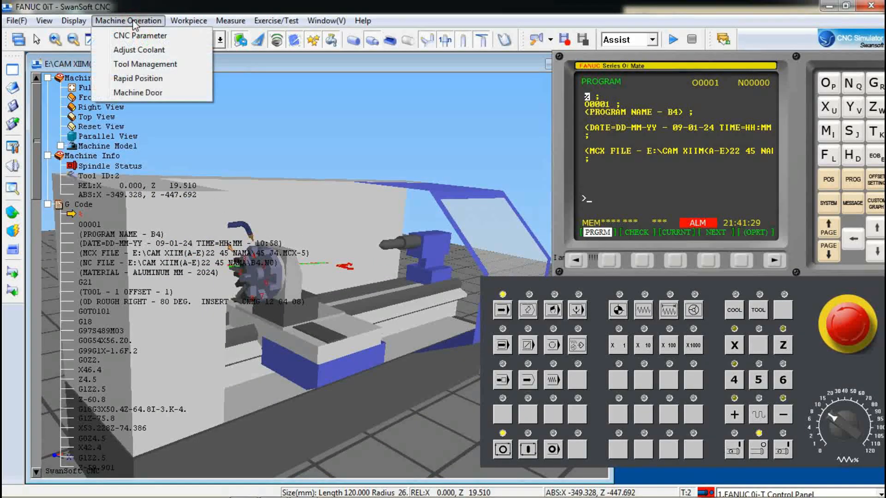
{"action": "left_click", "coordinate": [152, 94]}
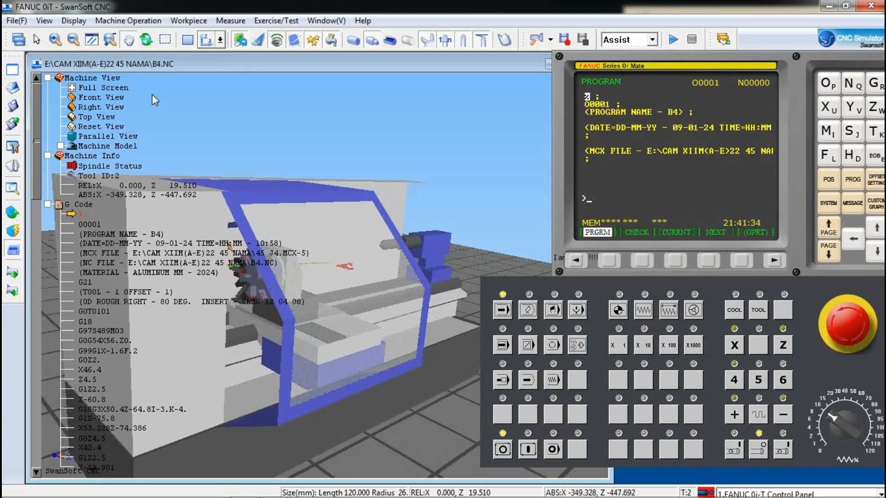
{"action": "left_click", "coordinate": [14, 250]}
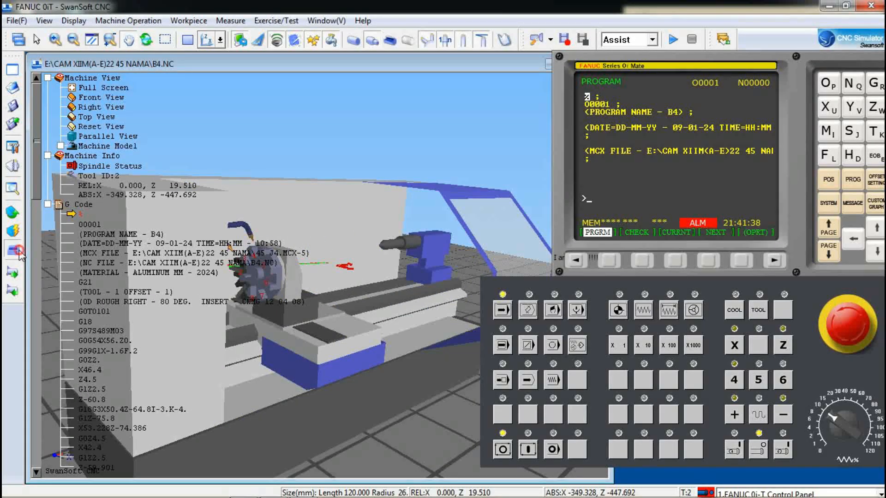
{"action": "left_click", "coordinate": [20, 253]}
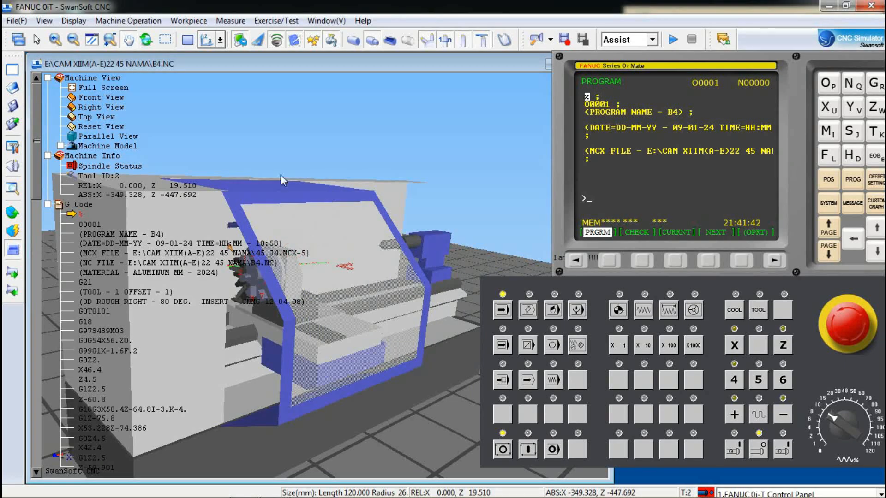
{"action": "left_click_drag", "start_coordinate": [263, 141], "coordinate": [299, 124]}
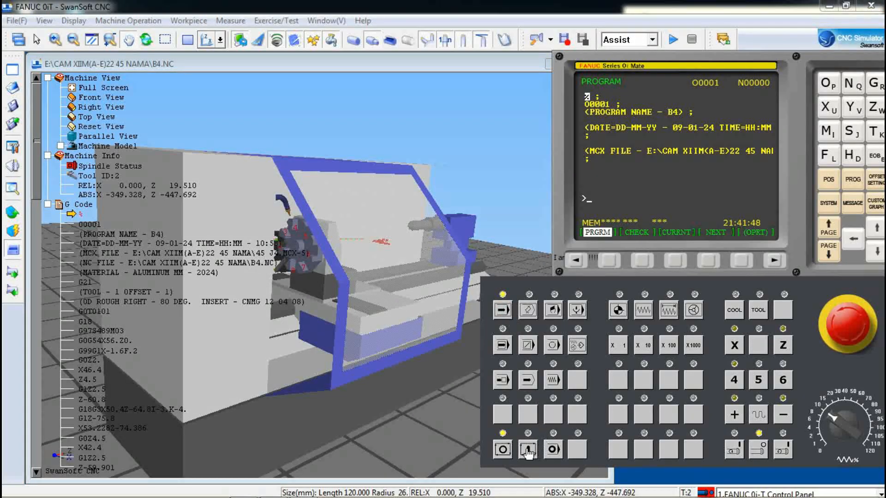
- Start the automatic cycle of the loaded program, switch to the 2D view, and raise the feedrate override
{"action": "left_click", "coordinate": [527, 450]}
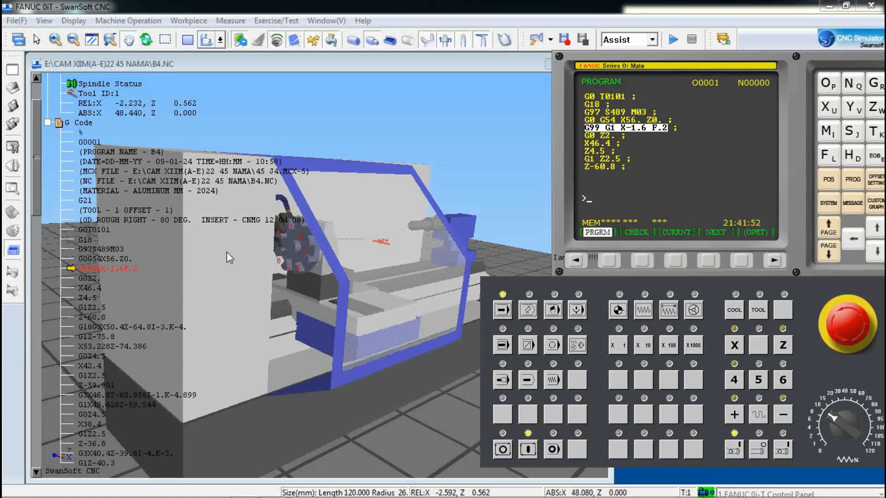
{"action": "left_click", "coordinate": [44, 21]}
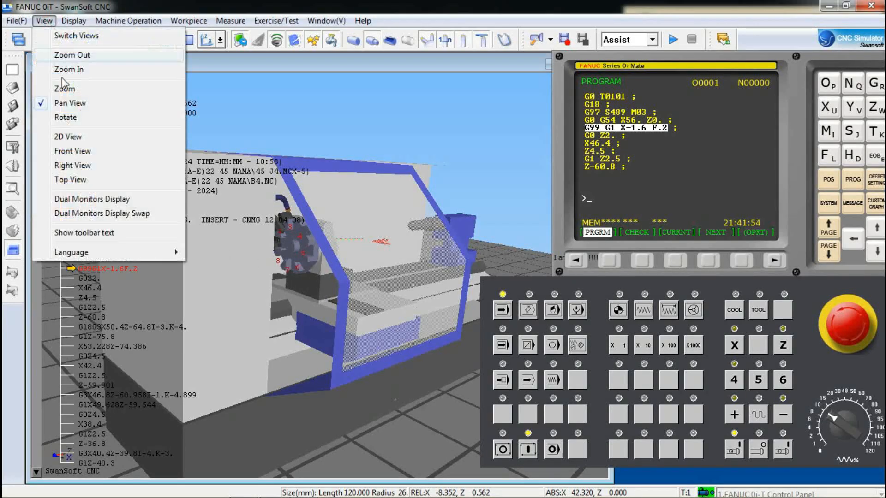
{"action": "left_click", "coordinate": [69, 136]}
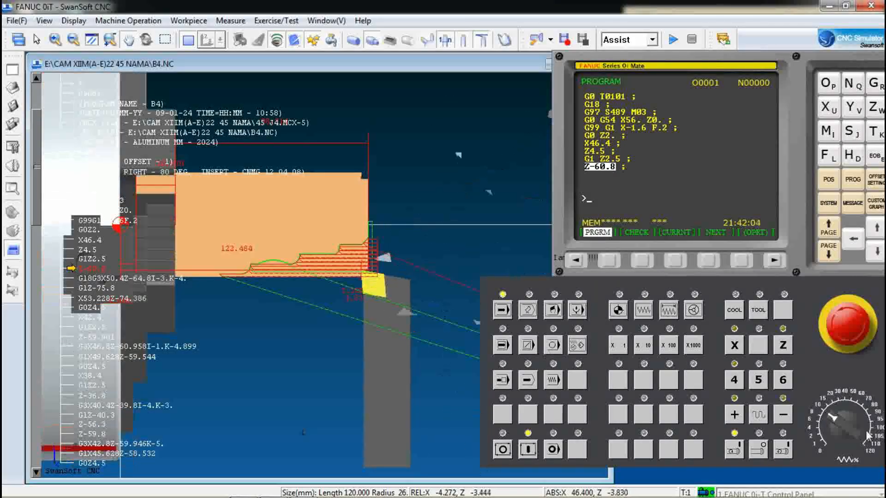
{"action": "left_click", "coordinate": [842, 410]}
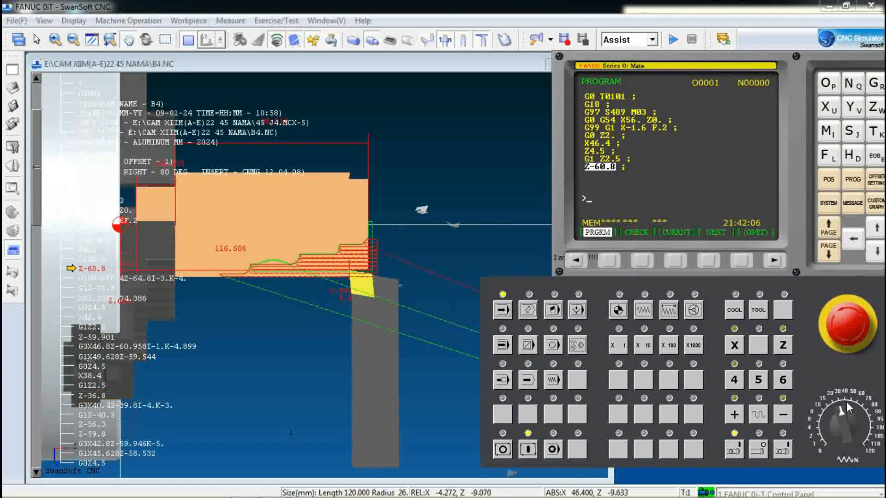
- Examine the roughing tool cutting the workpiece up close in the 3D view, and return to the 2D view
{"action": "left_click", "coordinate": [44, 20]}
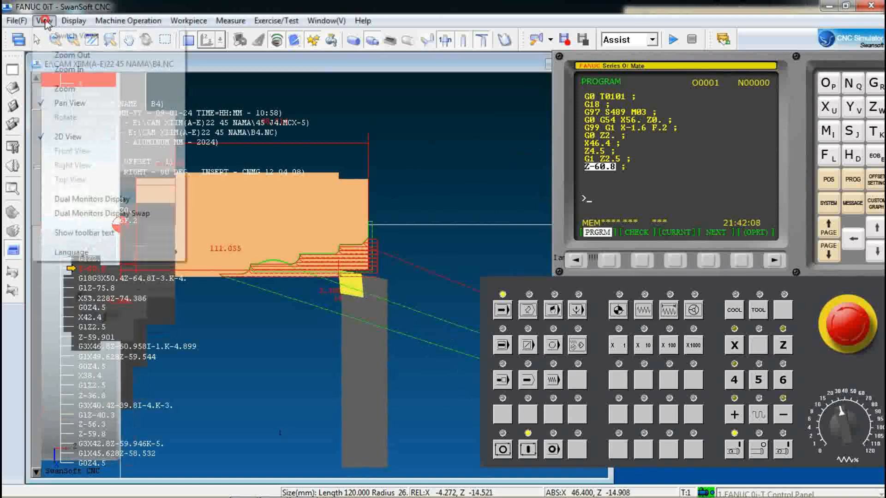
{"action": "left_click", "coordinate": [69, 137]}
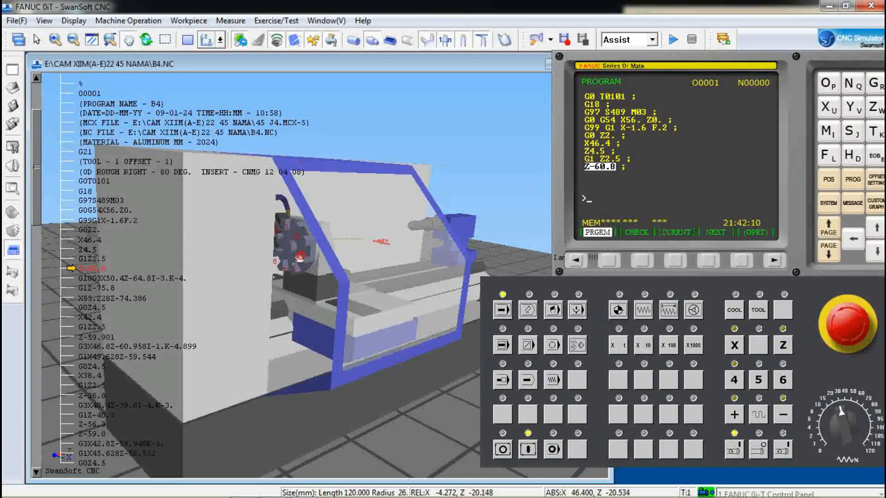
{"action": "scroll", "coordinate": [300, 257], "scroll_direction": "up", "scroll_amount": 10}
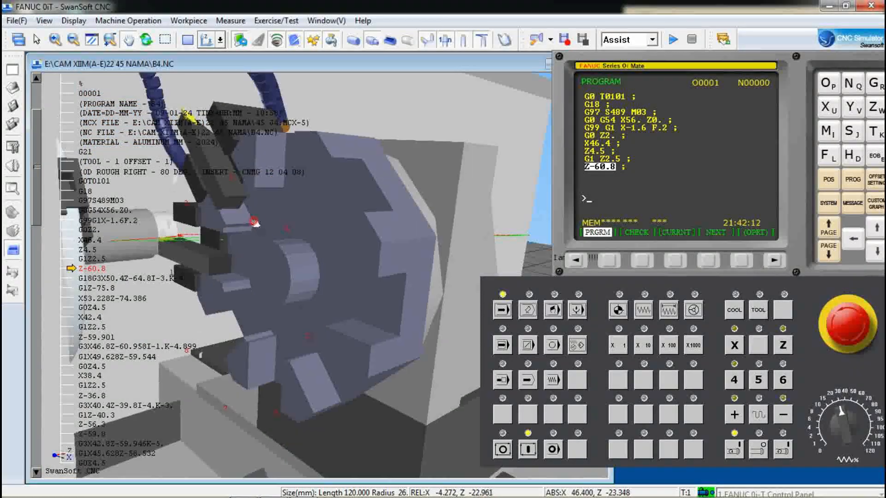
{"action": "left_click_drag", "start_coordinate": [255, 223], "coordinate": [284, 249]}
{"action": "scroll", "coordinate": [324, 235], "scroll_direction": "down", "scroll_amount": 3}
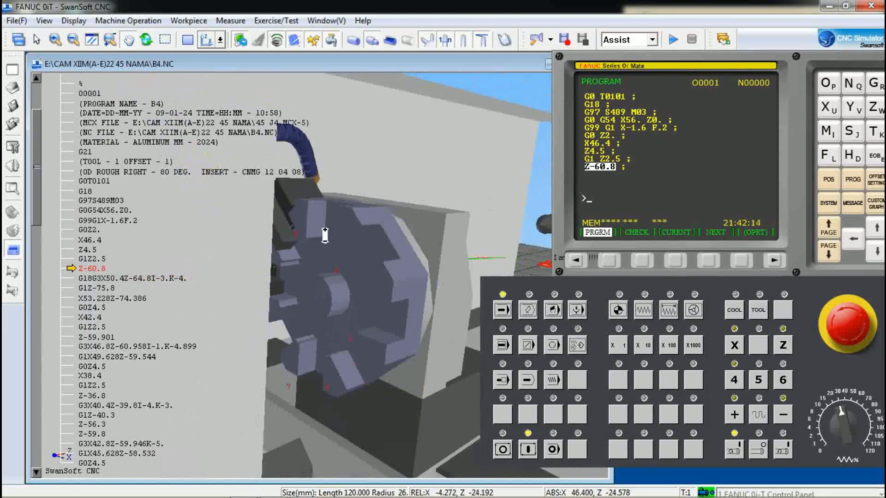
{"action": "scroll", "coordinate": [325, 236], "scroll_direction": "down", "scroll_amount": 3}
{"action": "middle_click_drag", "start_coordinate": [325, 235], "coordinate": [245, 298]}
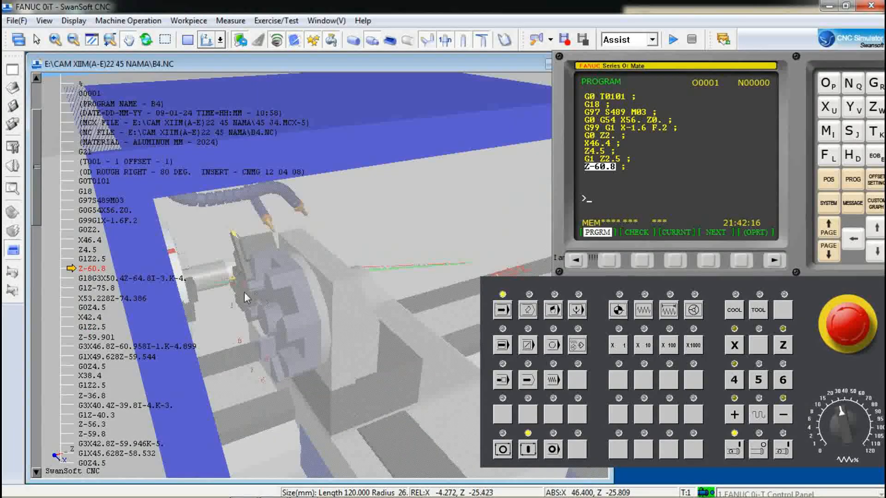
{"action": "scroll", "coordinate": [231, 277], "scroll_direction": "up", "scroll_amount": 8}
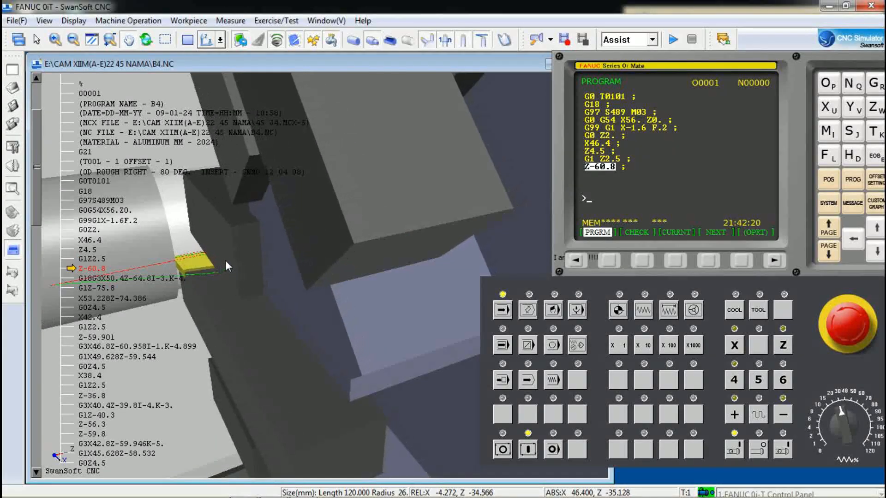
{"action": "left_click_drag", "start_coordinate": [201, 239], "coordinate": [285, 228]}
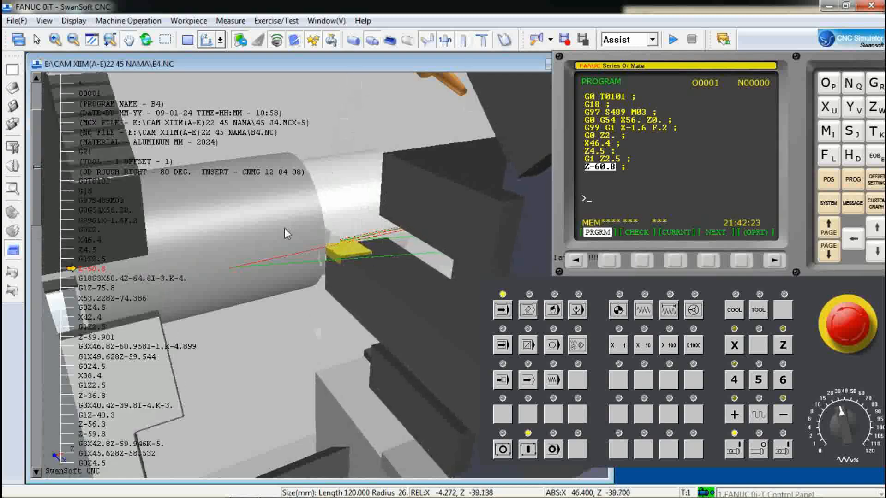
{"action": "left_click", "coordinate": [45, 20]}
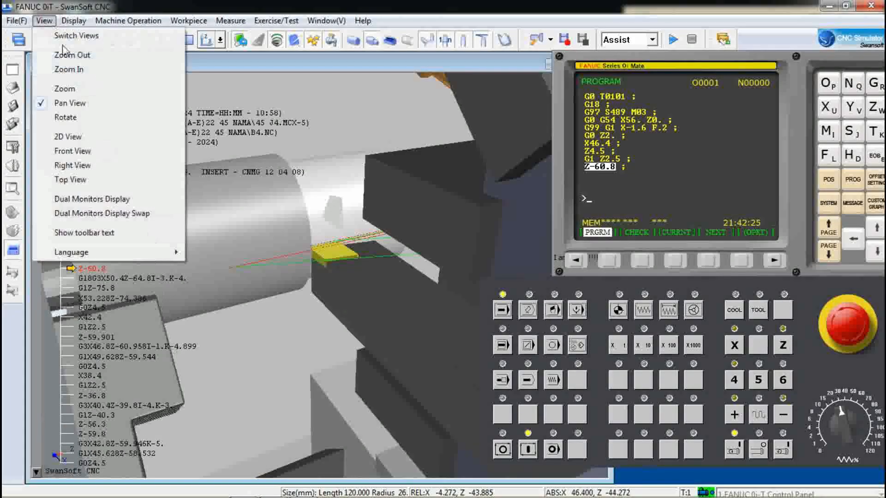
{"action": "left_click", "coordinate": [62, 137]}
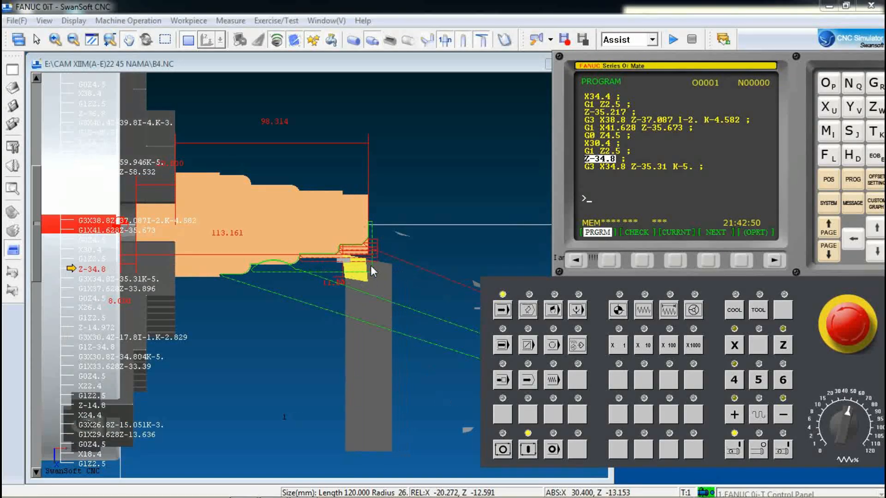
- Switch to the 3D view during roughing and lower the feedrate override
{"action": "left_click", "coordinate": [44, 20]}
{"action": "left_click", "coordinate": [74, 138]}
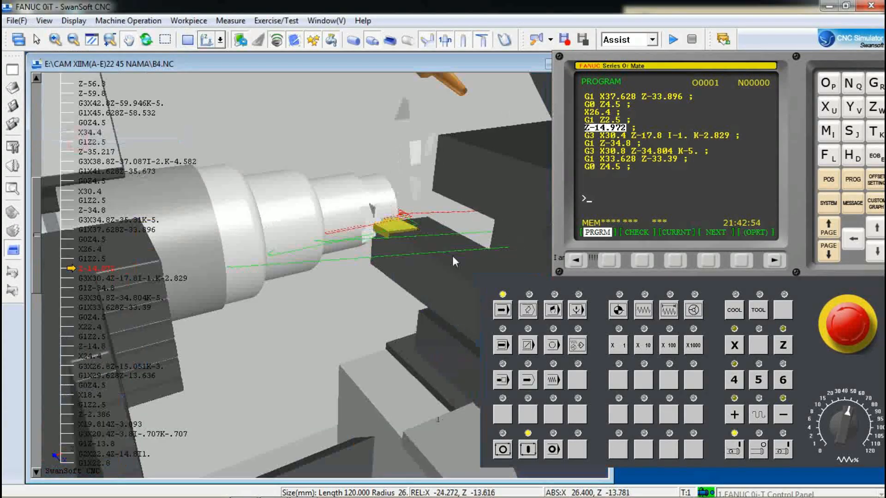
{"action": "left_click", "coordinate": [838, 419]}
{"action": "left_click", "coordinate": [839, 419]}
{"action": "left_click", "coordinate": [838, 419]}
{"action": "left_click", "coordinate": [838, 419]}
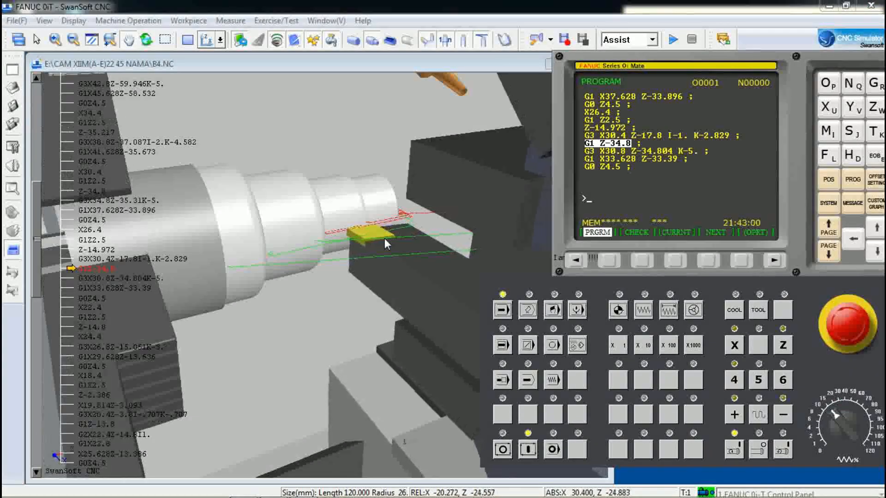
- Watch the remaining roughing passes near the workpiece's free end in a wider 3D view, and return to the 2D view
{"action": "left_click", "coordinate": [379, 217]}
{"action": "scroll", "coordinate": [379, 216], "scroll_direction": "down", "scroll_amount": 3}
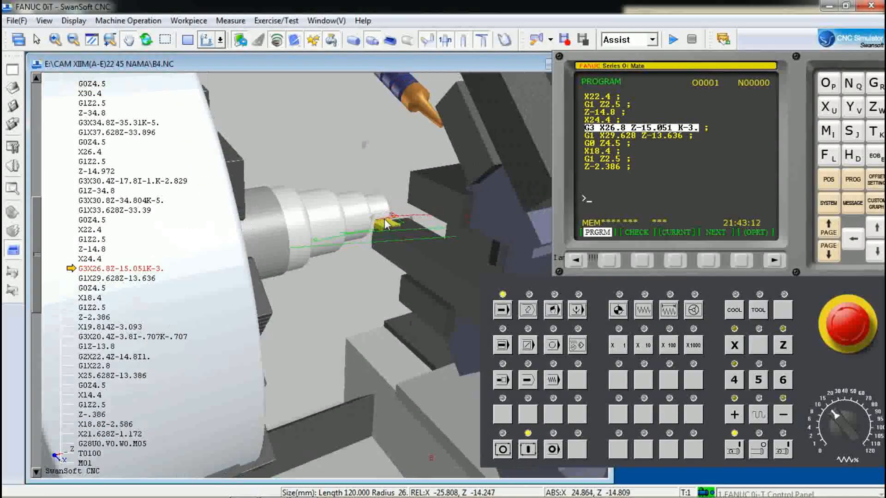
{"action": "scroll", "coordinate": [390, 215], "scroll_direction": "down", "scroll_amount": 3}
{"action": "scroll", "coordinate": [390, 215], "scroll_direction": "up", "scroll_amount": 1}
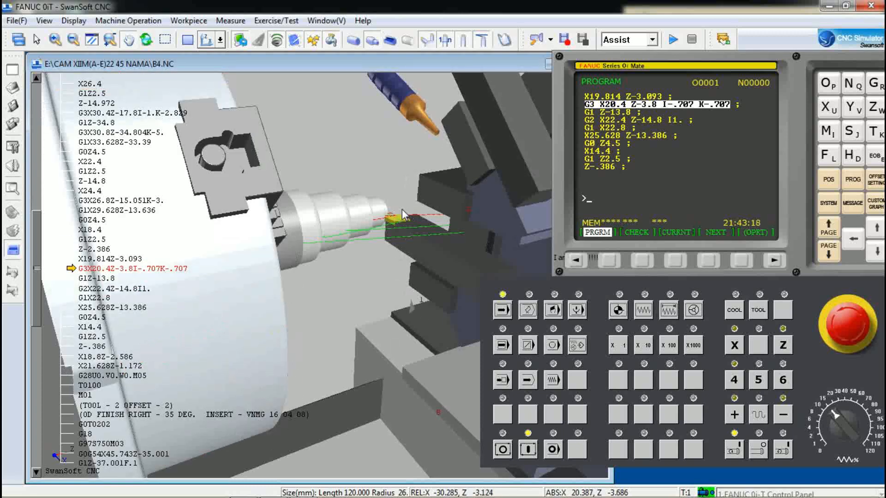
{"action": "left_click", "coordinate": [44, 21]}
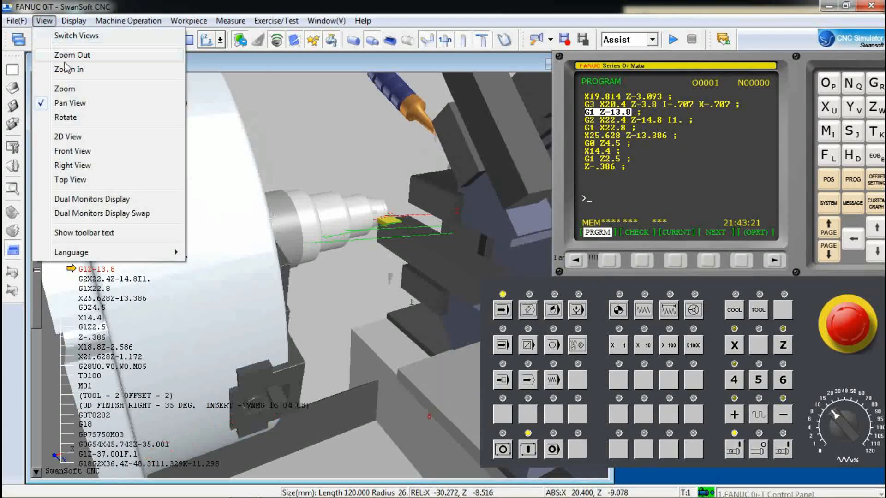
{"action": "left_click", "coordinate": [68, 136]}
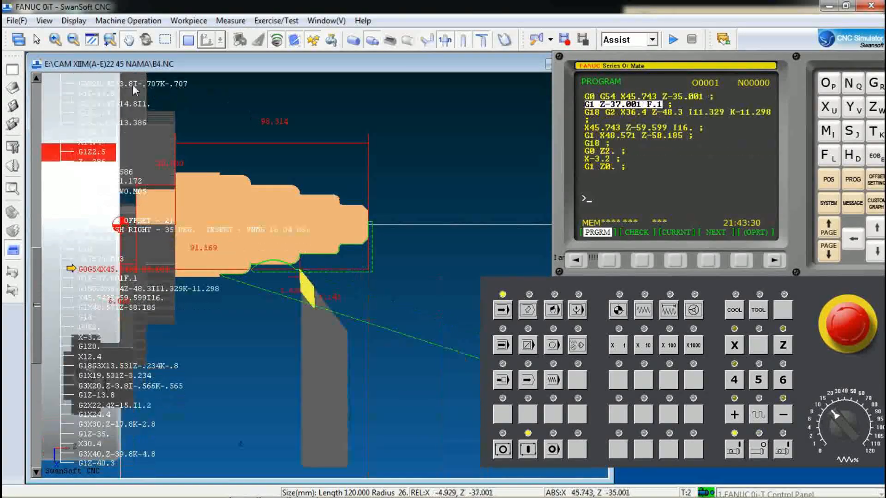
- Examine the tool 2 finishing cut along the contour, alternating between the 3D and 2D views and ending in 3D
{"action": "left_click", "coordinate": [44, 20]}
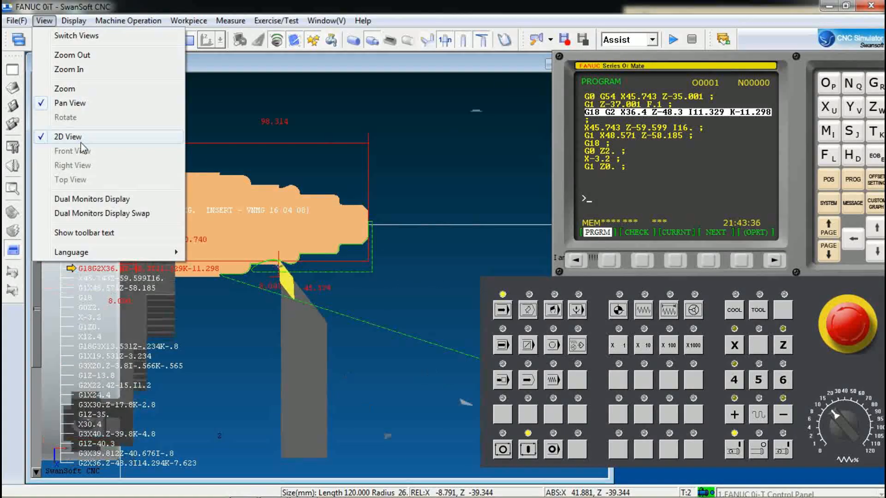
{"action": "left_click", "coordinate": [69, 137]}
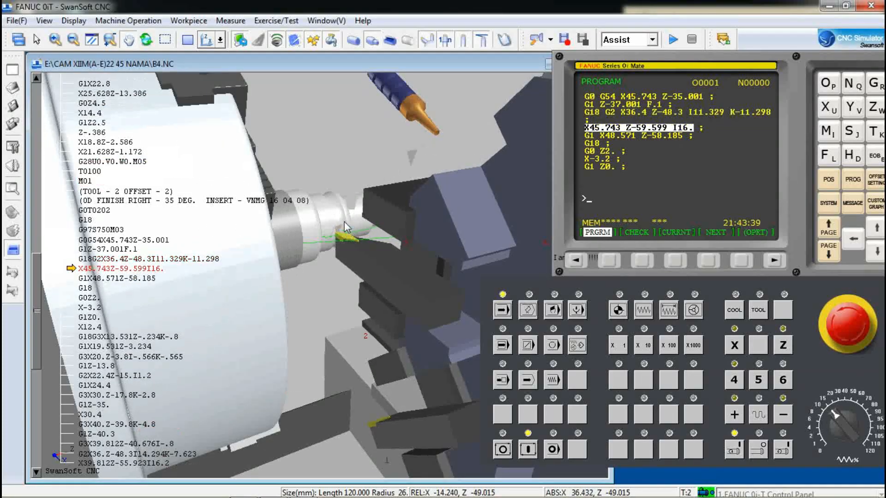
{"action": "left_click", "coordinate": [45, 20]}
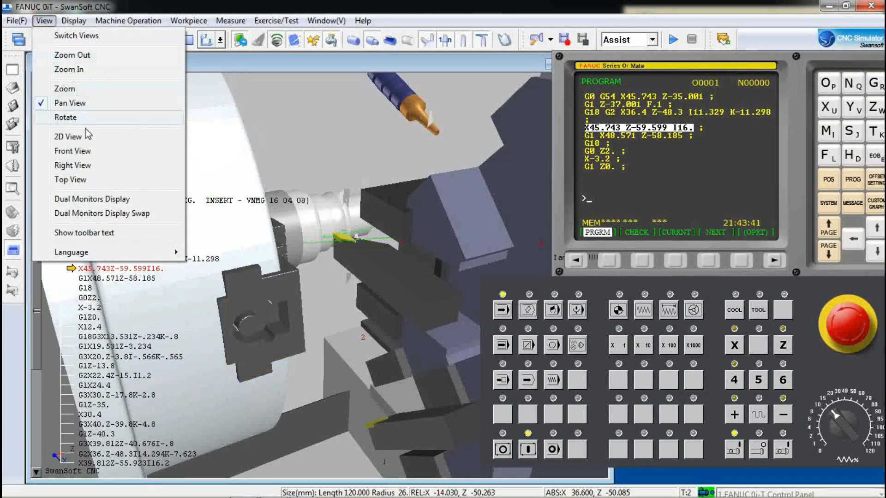
{"action": "left_click", "coordinate": [86, 137]}
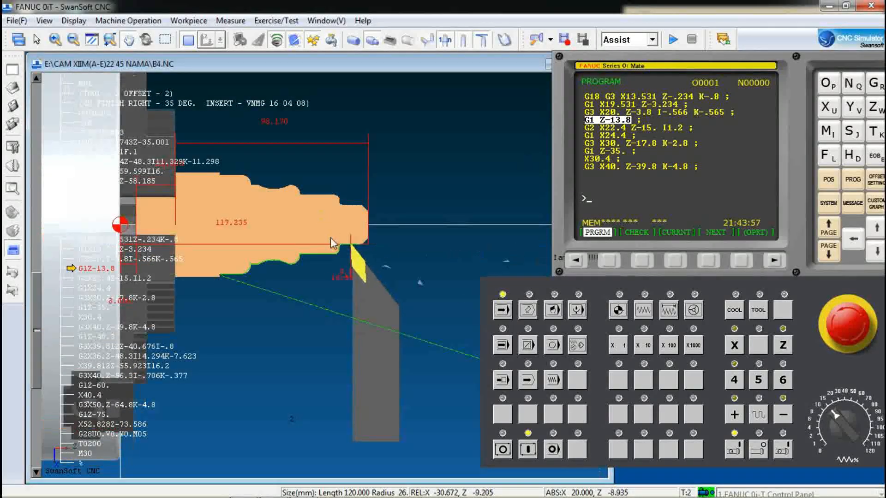
{"action": "left_click", "coordinate": [45, 21]}
{"action": "left_click", "coordinate": [74, 137]}
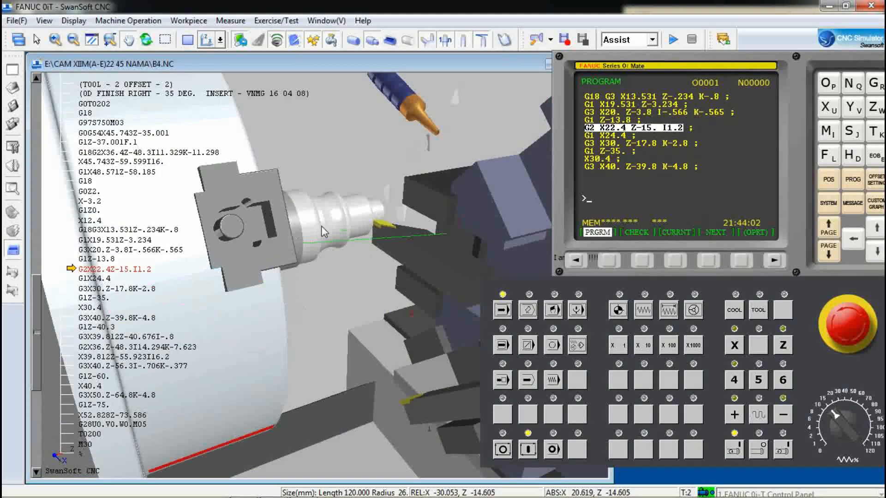
- Inspect the tool 2 finishing cut up close near the workpiece's free end and raise the feedrate override
{"action": "scroll", "coordinate": [309, 230], "scroll_direction": "up", "scroll_amount": 5}
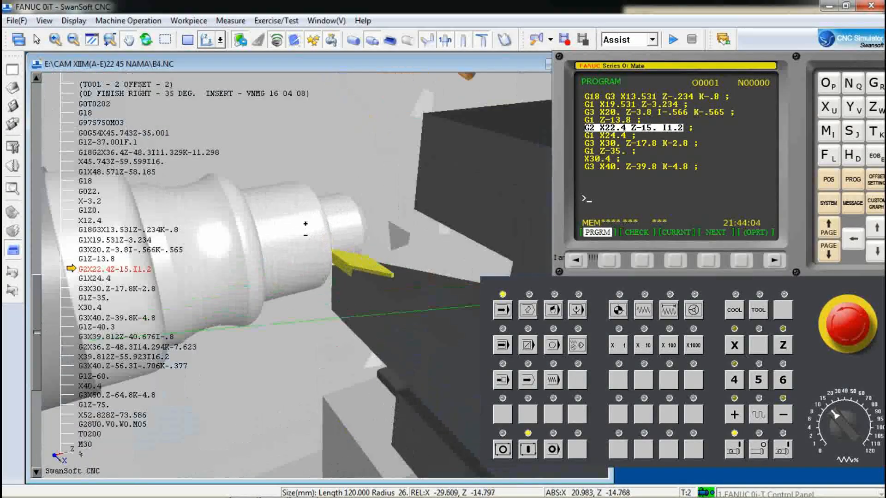
{"action": "left_click_drag", "start_coordinate": [325, 231], "coordinate": [354, 229]}
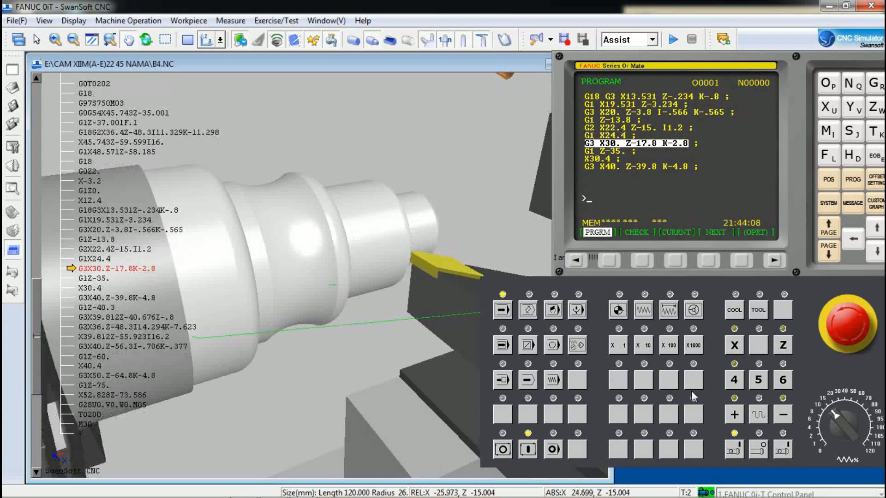
{"action": "left_click", "coordinate": [855, 409]}
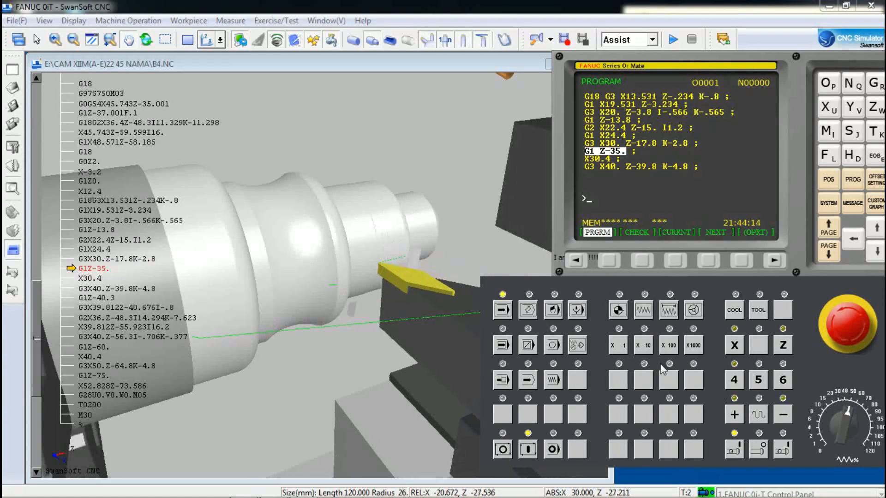
- Switch to the 2D view and examine the finished workpiece profile with its toolpaths and the whole chuck in frame
{"action": "left_click", "coordinate": [44, 21]}
{"action": "left_click", "coordinate": [69, 137]}
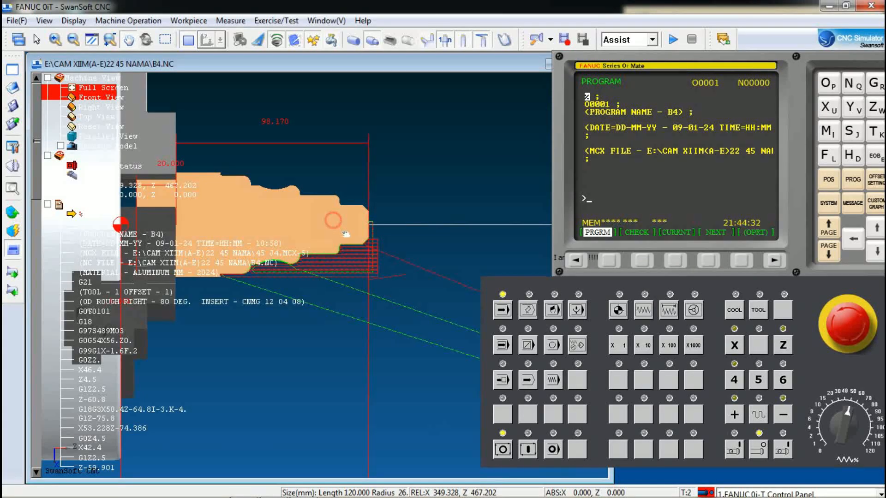
{"action": "left_click_drag", "start_coordinate": [344, 234], "coordinate": [385, 193]}
{"action": "scroll", "coordinate": [390, 192], "scroll_direction": "down", "scroll_amount": 5}
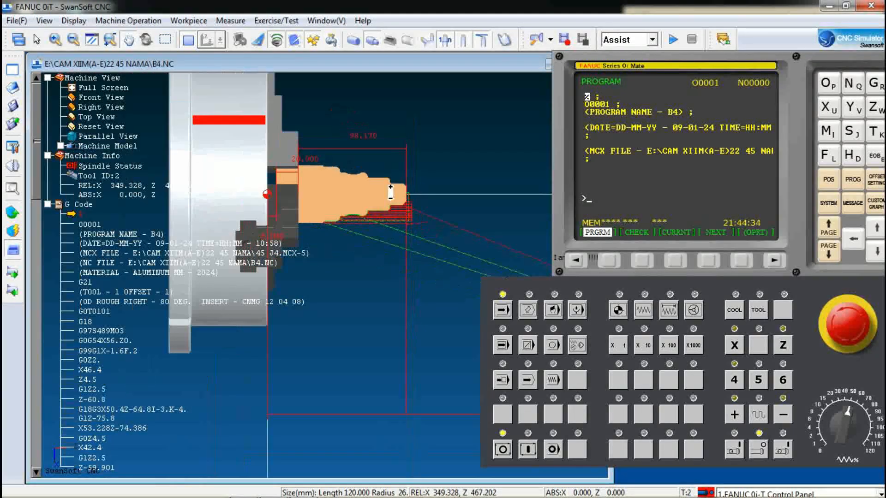
{"action": "left_click_drag", "start_coordinate": [343, 170], "coordinate": [345, 229]}
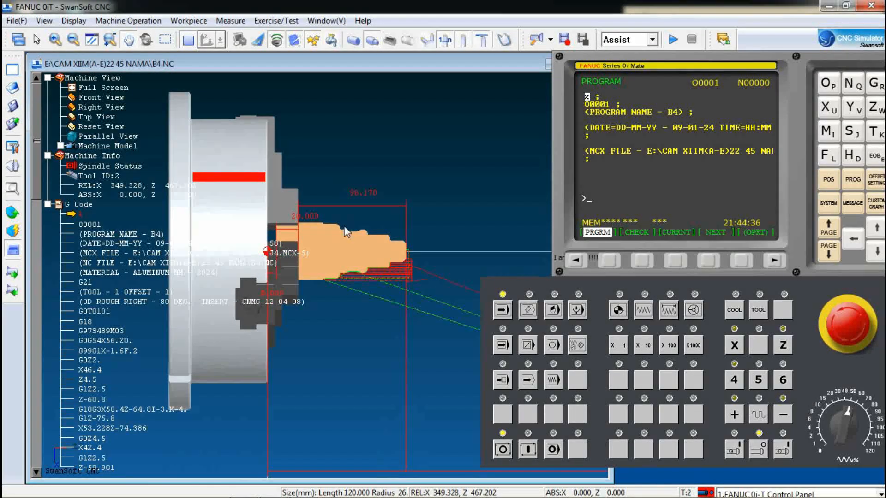